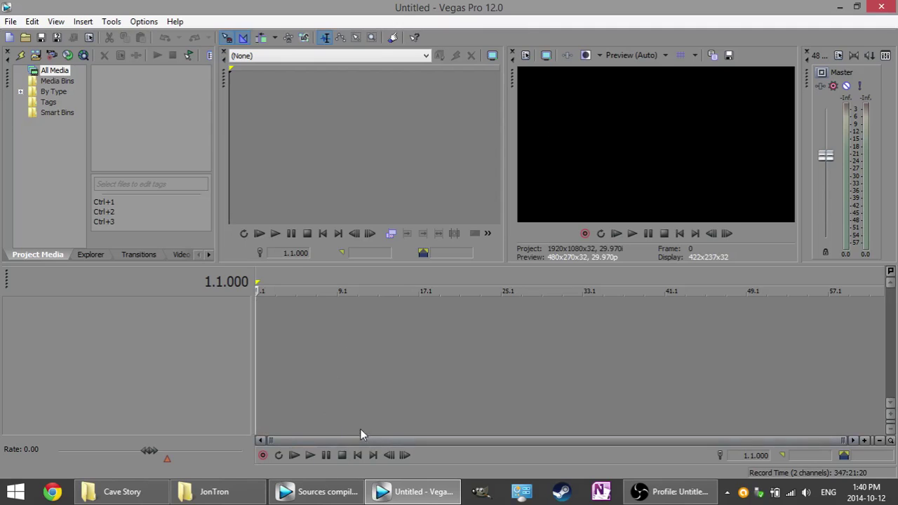
Open the Cave Story music folder and listen to Pixel - Victory!.mp3, closing the player after playback.
click(120, 491)
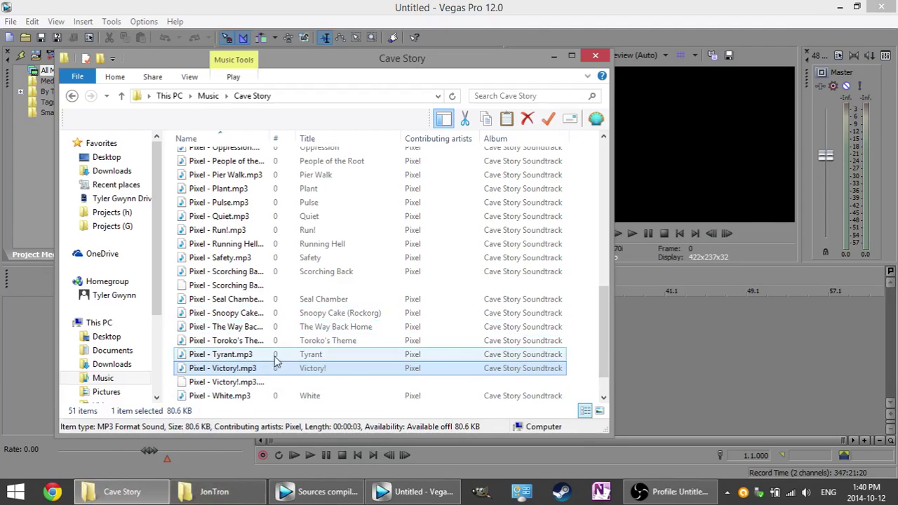
double_click(238, 370)
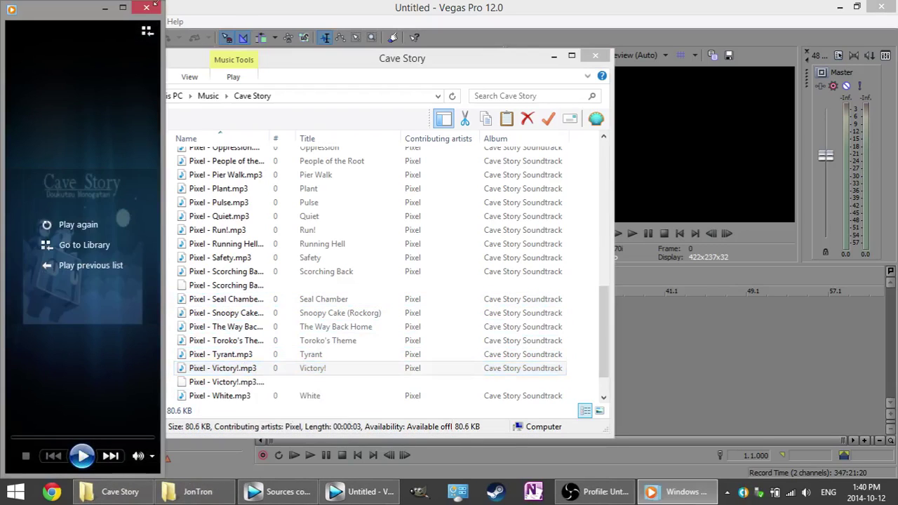
click(146, 9)
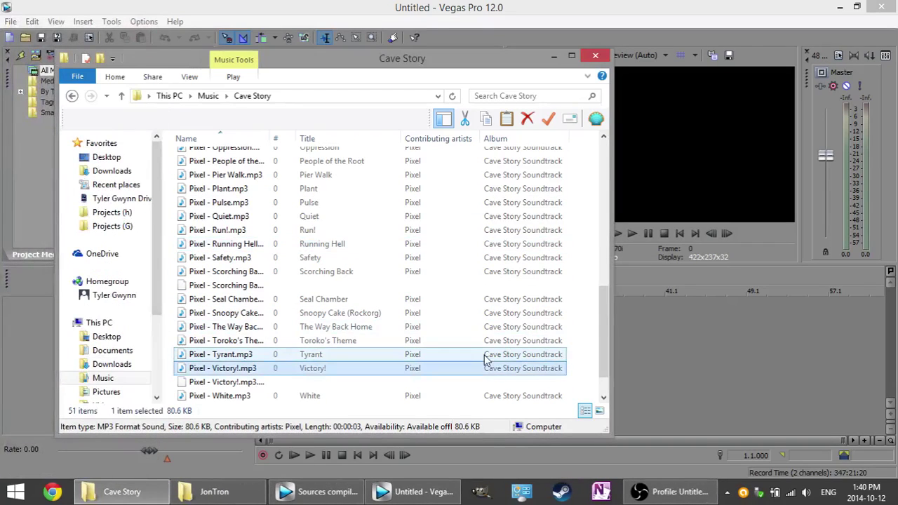
mouse_move(601, 307)
mouse_down()
mouse_move(606, 326)
mouse_move(602, 314)
mouse_up()
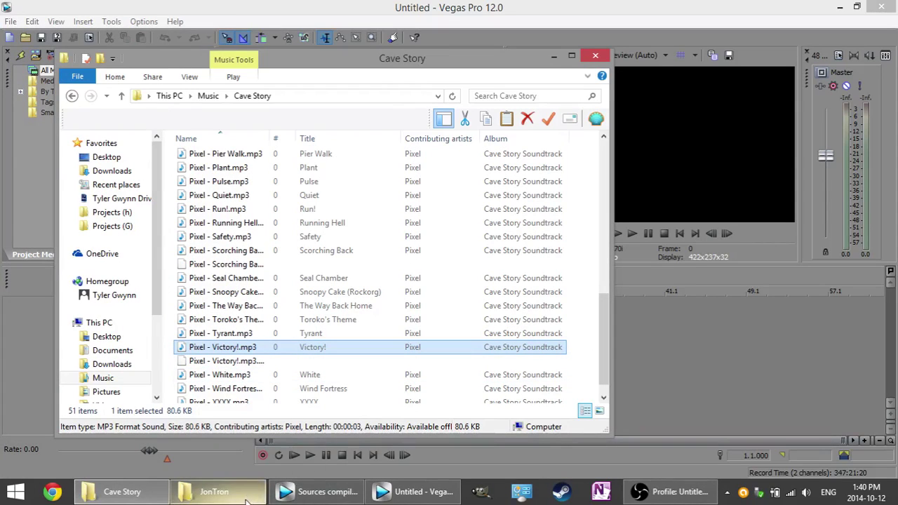
Play the Anti Drug Games video from the JonTron folder in VLC and pause just after 04:21.
mouse_move(246, 496)
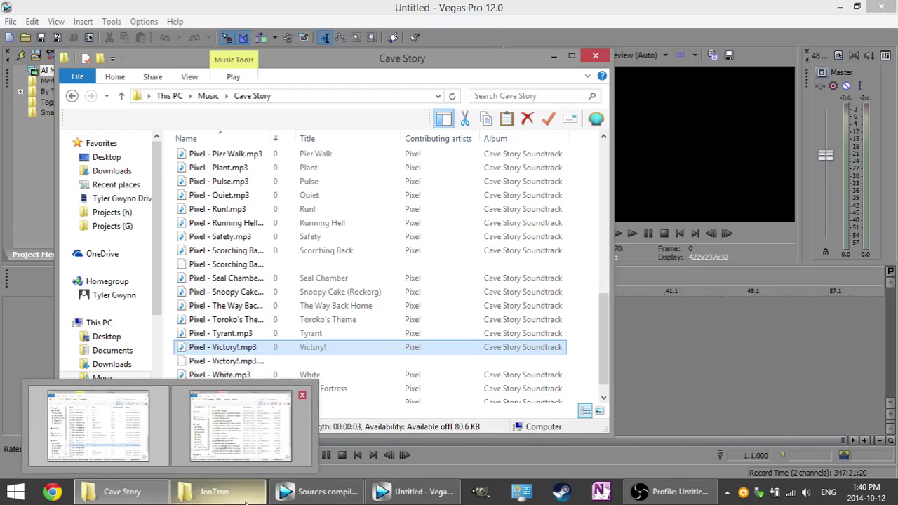
click(248, 503)
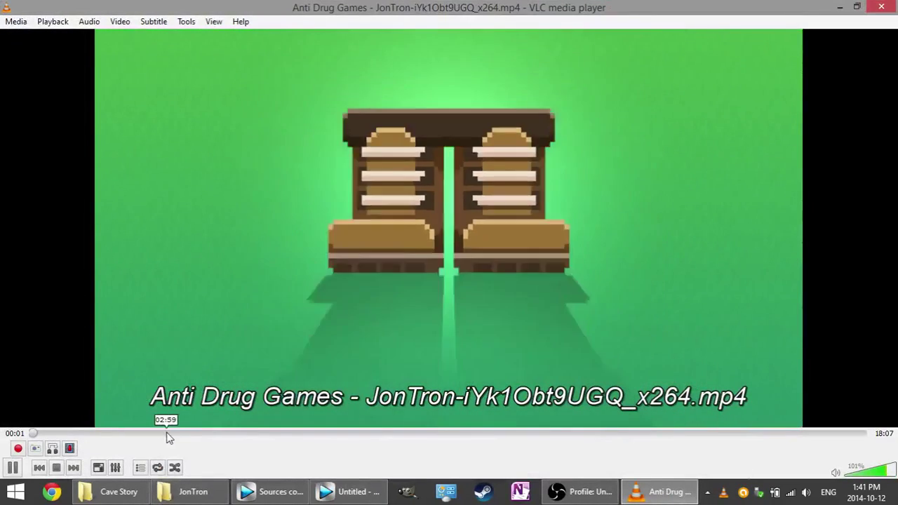
click(232, 432)
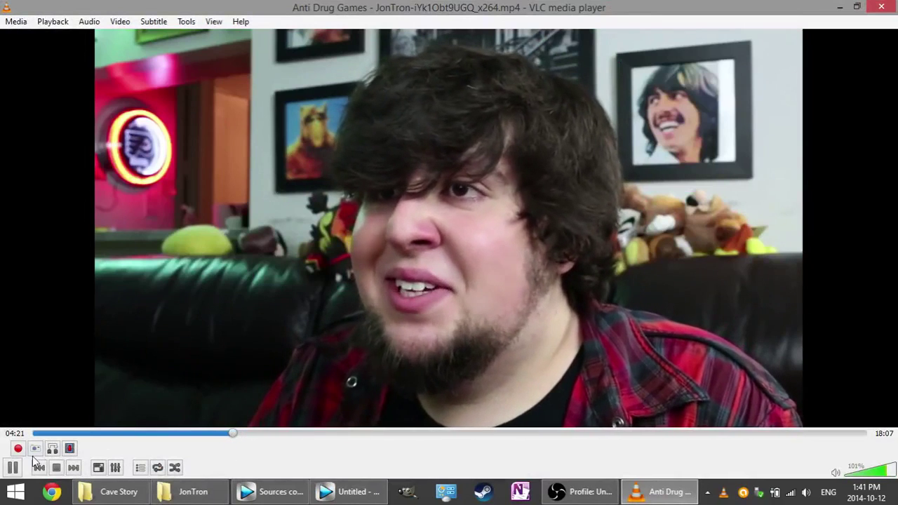
key(space)
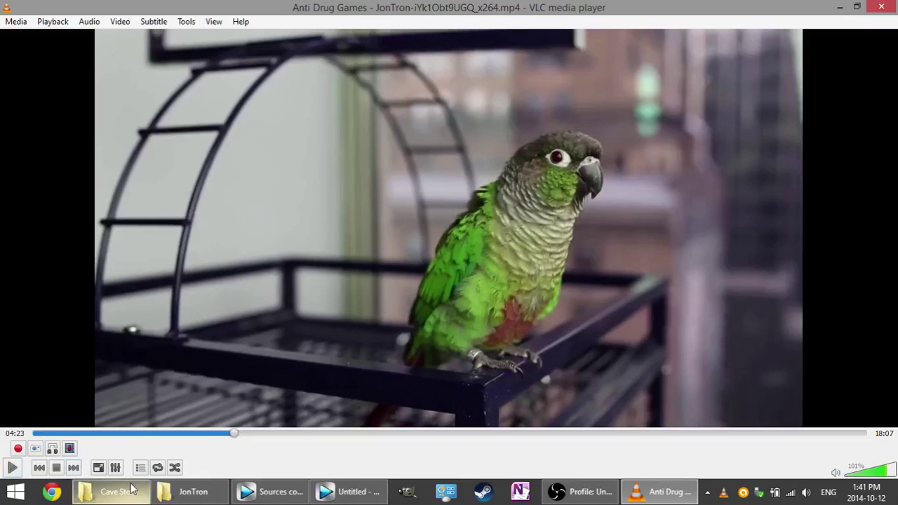
Return to Vegas Pro and check that the Trimmer window is enabled.
click(192, 494)
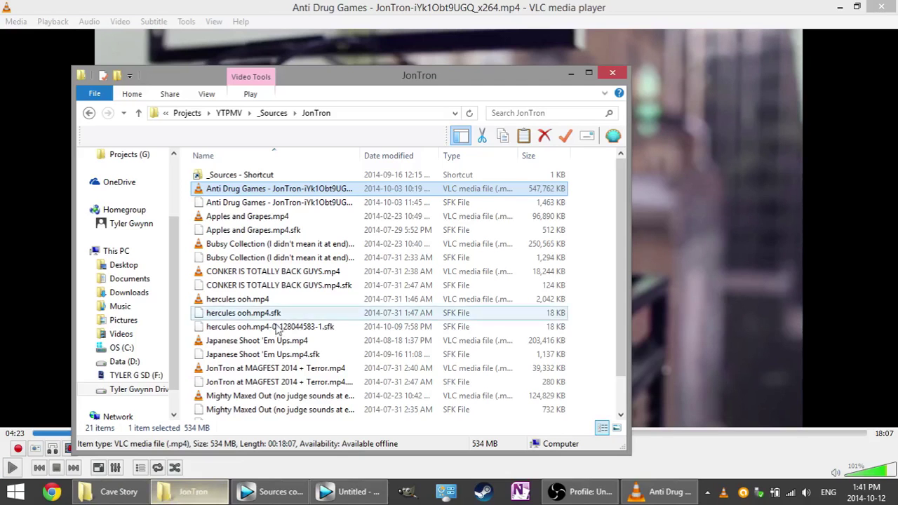
click(343, 492)
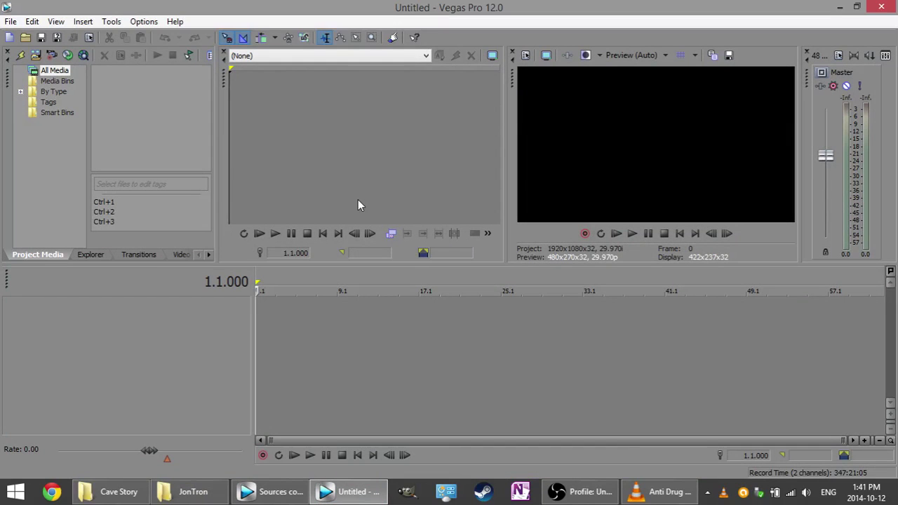
click(117, 22)
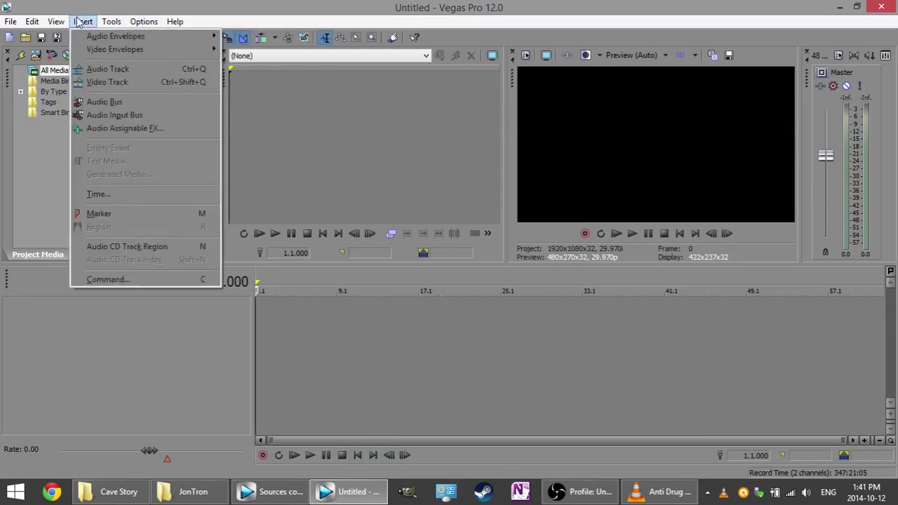
mouse_move(56, 22)
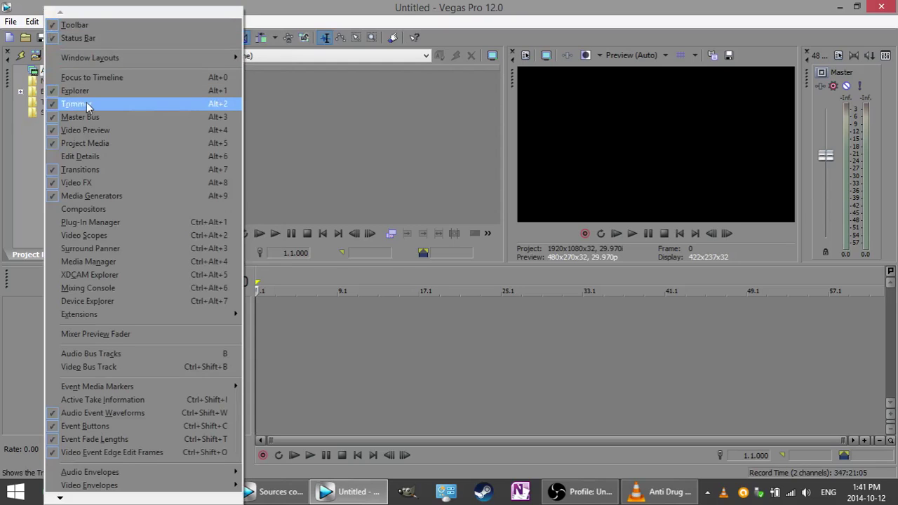
click(344, 5)
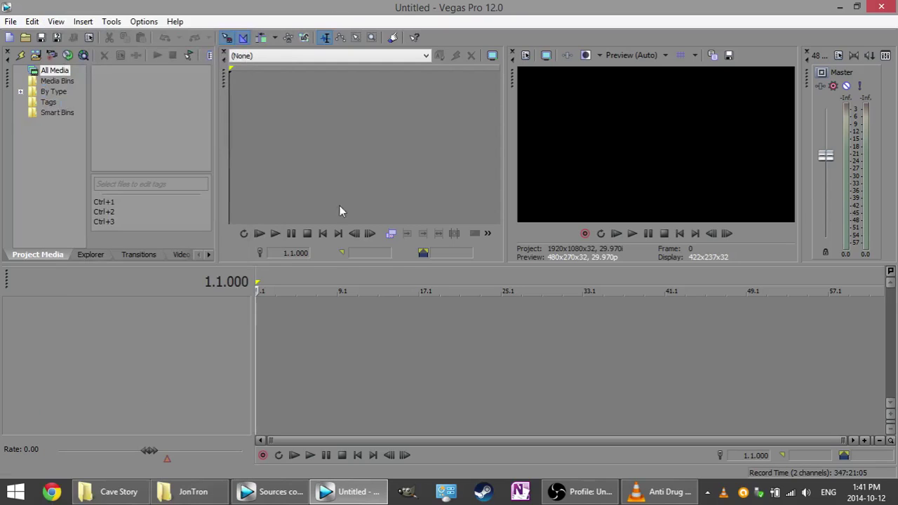
Load the Anti Drug Games video from the JonTron folder into the Vegas Pro Trimmer.
click(193, 491)
drag(349, 88, 654, 90)
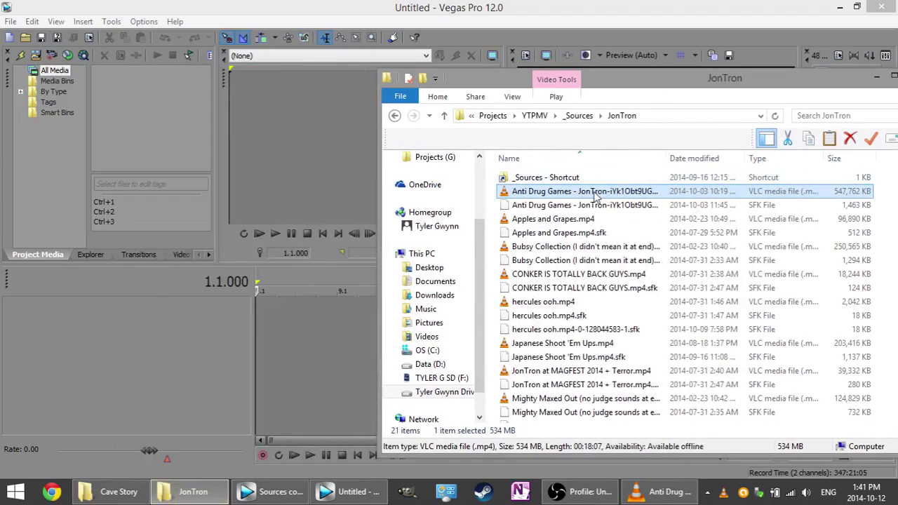
drag(328, 169, 329, 169)
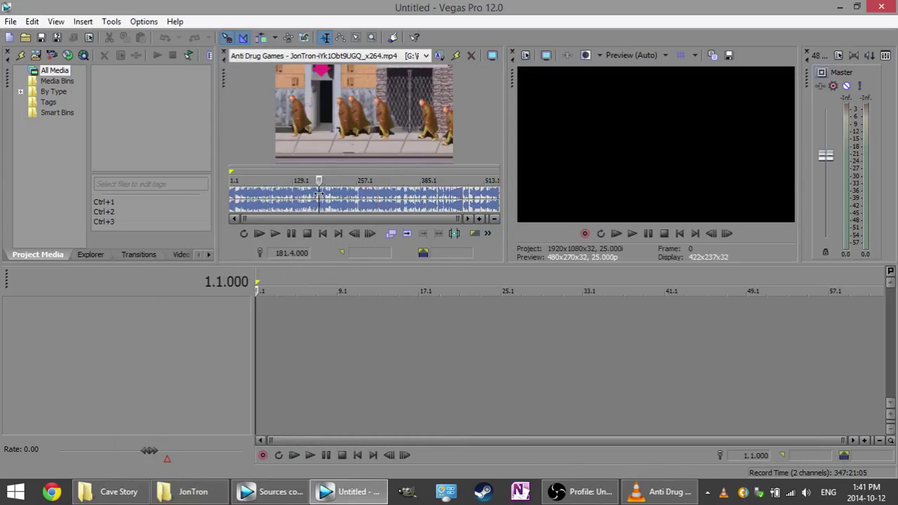
Set the Trimmer's time ruler format to Time & Frames.
click(305, 198)
scroll(305, 197, up, 2)
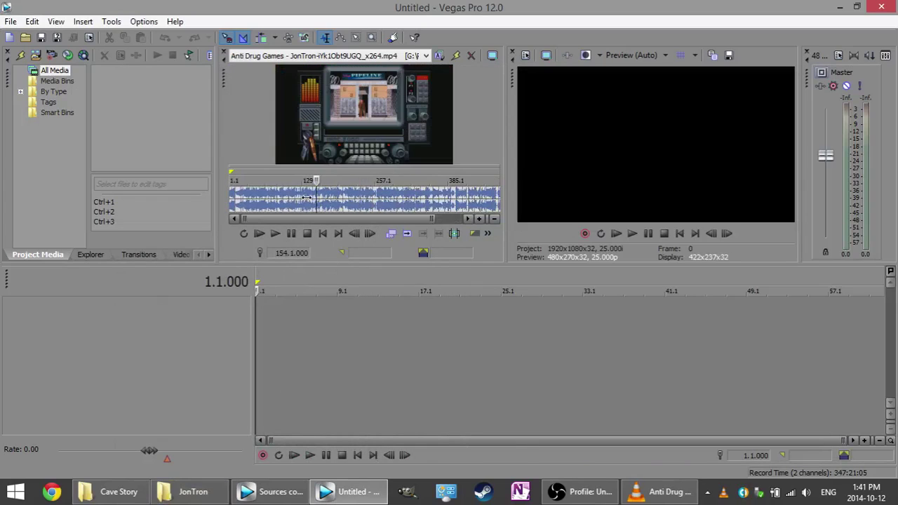
right_click(294, 251)
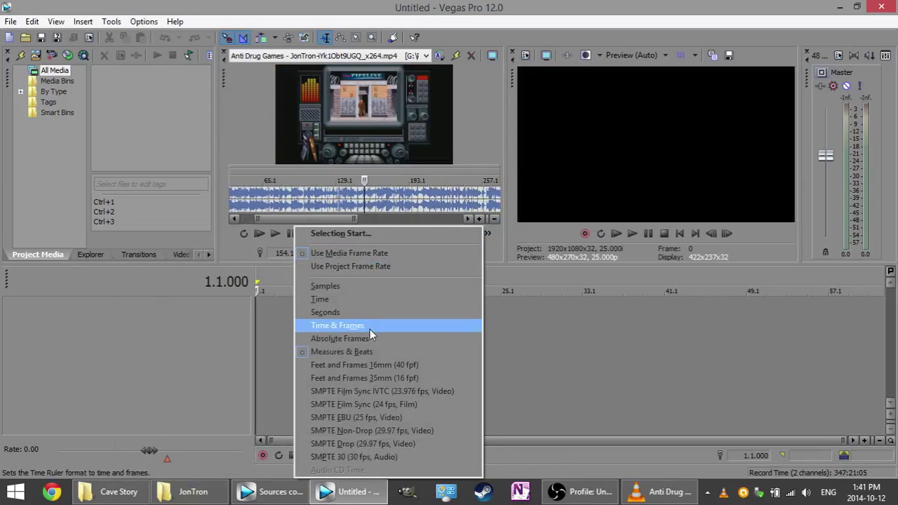
click(369, 327)
Move the Trimmer cursor to about 00:04:21 in the Anti Drug Games video.
scroll(365, 197, up, 1)
click(317, 200)
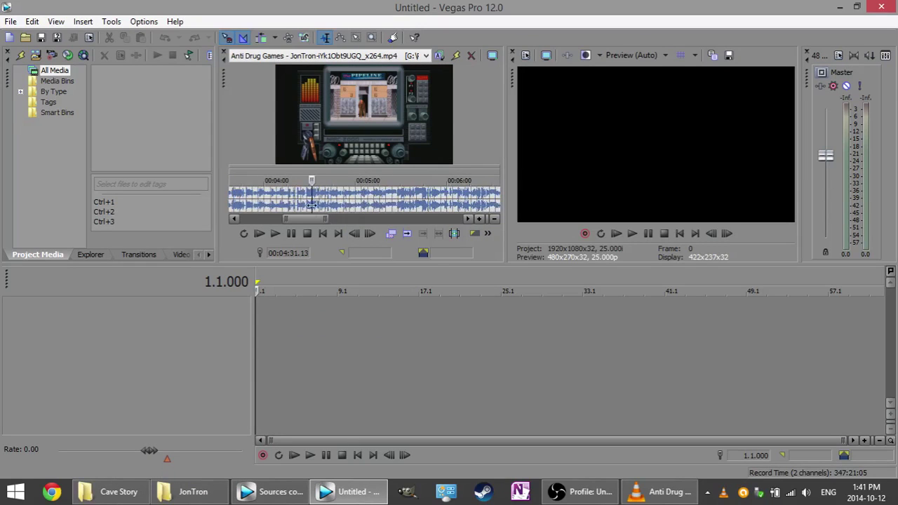
click(296, 199)
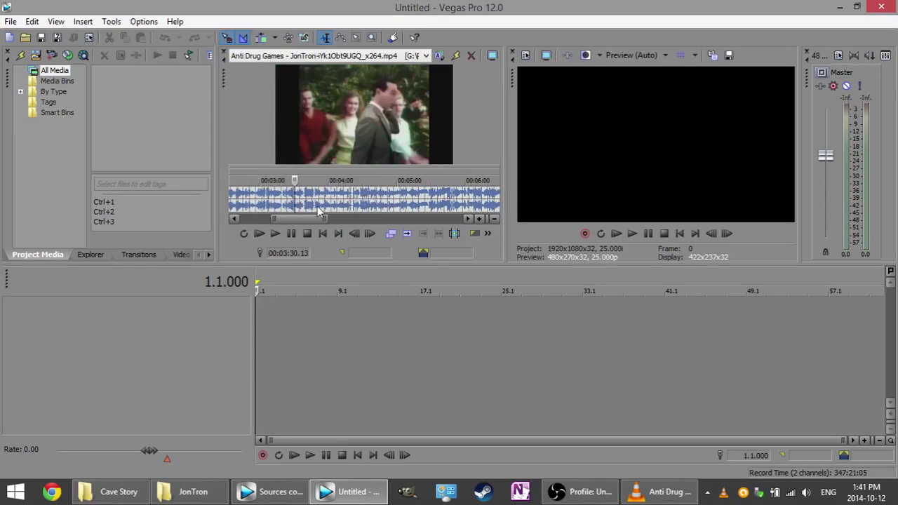
click(325, 204)
click(348, 203)
click(385, 209)
click(379, 204)
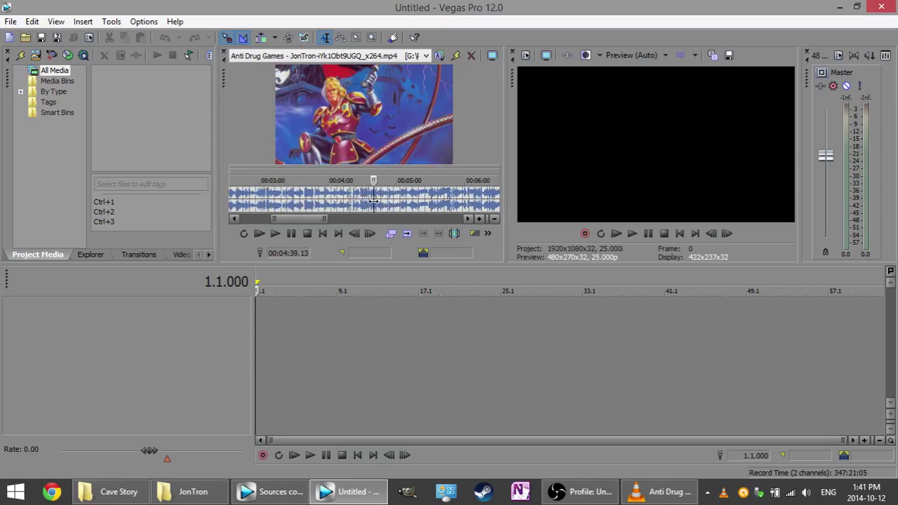
scroll(358, 203, up, 1)
click(353, 204)
click(342, 205)
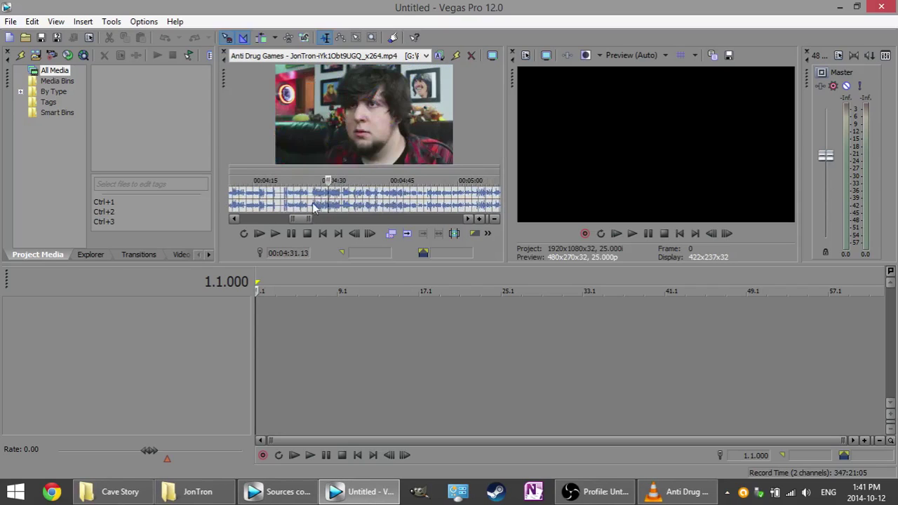
click(312, 205)
click(287, 203)
click(284, 211)
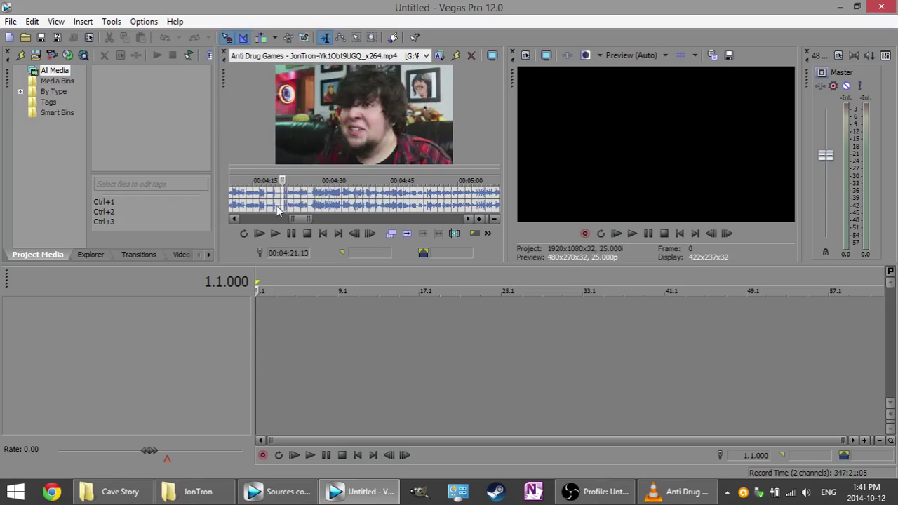
Play the video in the Trimmer from there and place the cursor at 00:04:22.09, just before the short vocal sound.
scroll(284, 207, up, 2)
key(space)
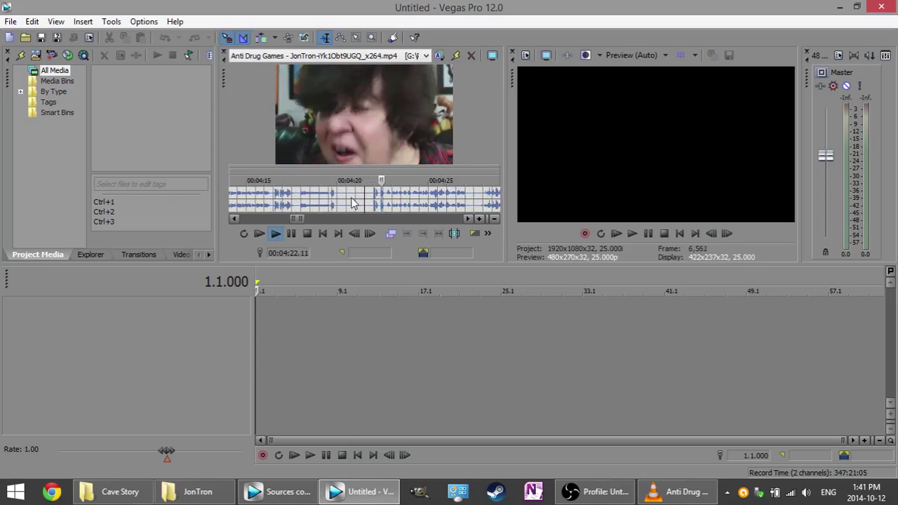
key(Return)
scroll(372, 203, up, 3)
click(350, 198)
scroll(359, 194, up, 2)
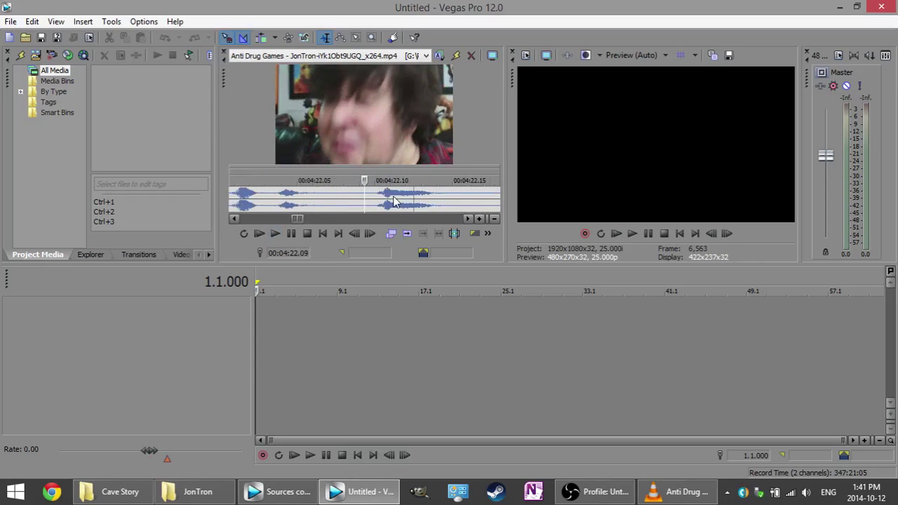
Select the short vocal sound in the Trimmer, from 00:04:22.10 to 00:04:22.14.
scroll(395, 201, up, 3)
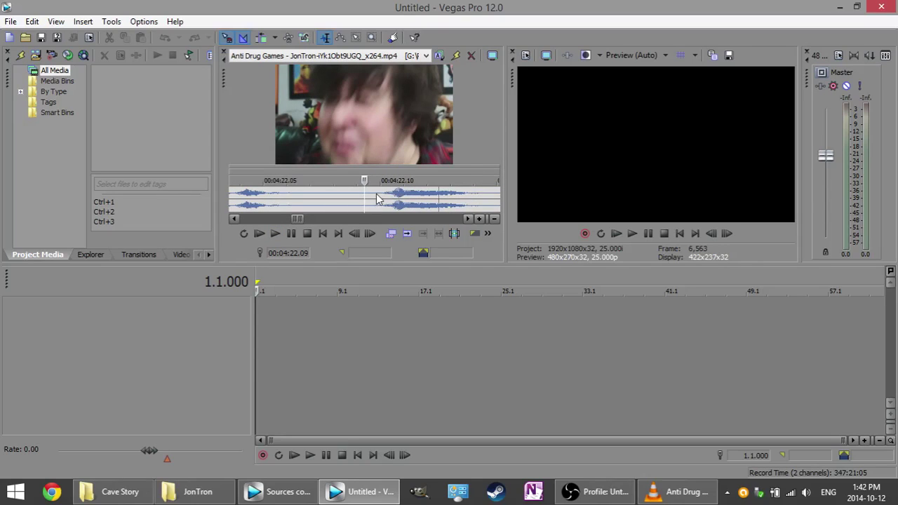
drag(377, 199, 478, 201)
click(376, 201)
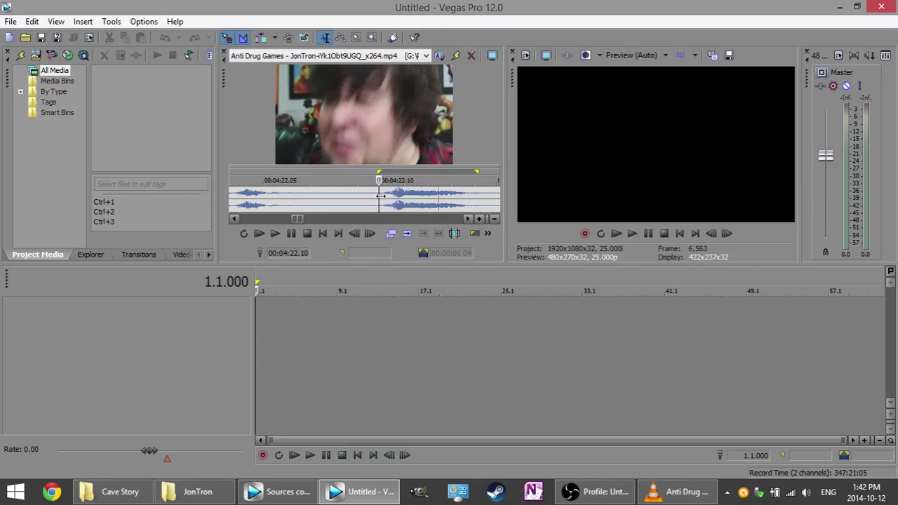
shift+click(479, 195)
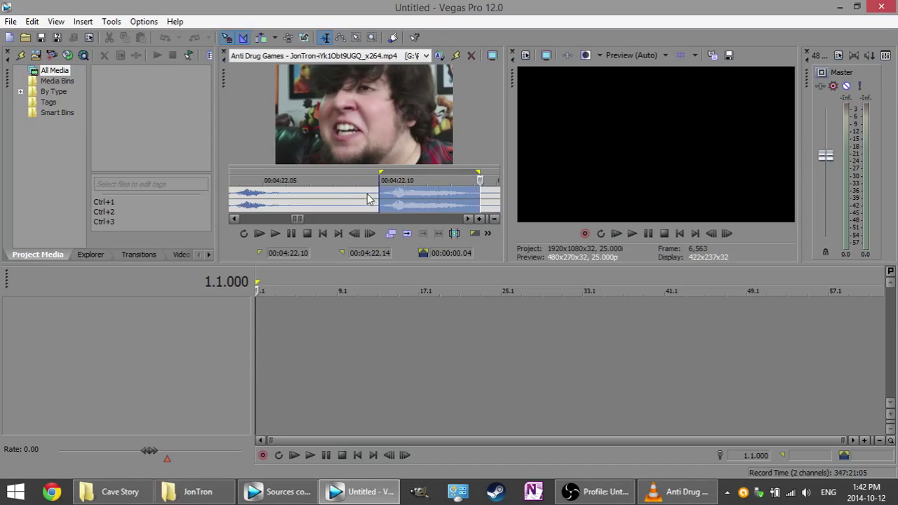
Place the selected clip at the start of the timeline and match the project video settings to the media.
drag(416, 195, 257, 327)
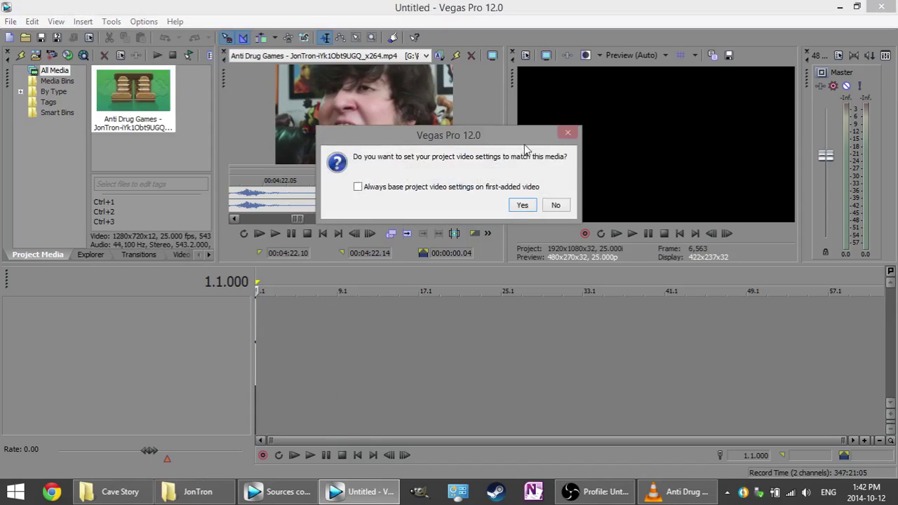
click(523, 204)
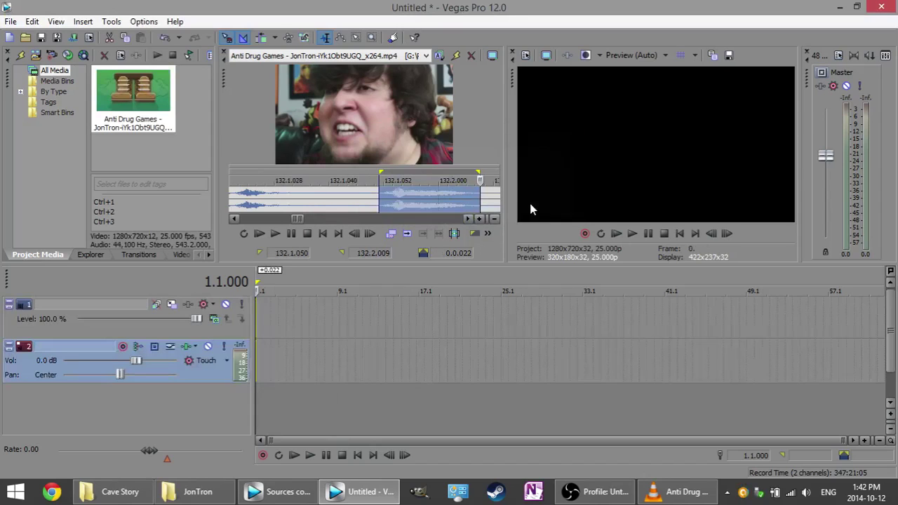
scroll(351, 315, up, 10)
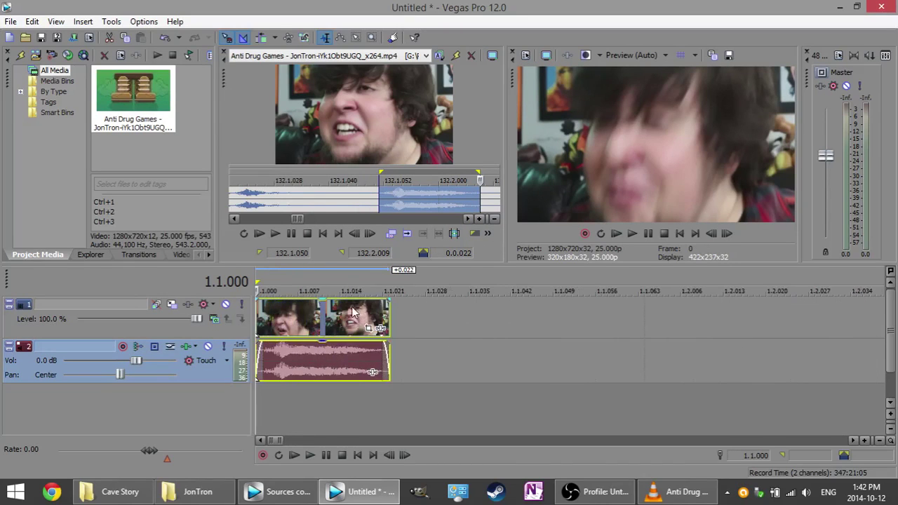
Play the placed clip on the timeline several times to check its sound and picture.
key(space)
key(space)
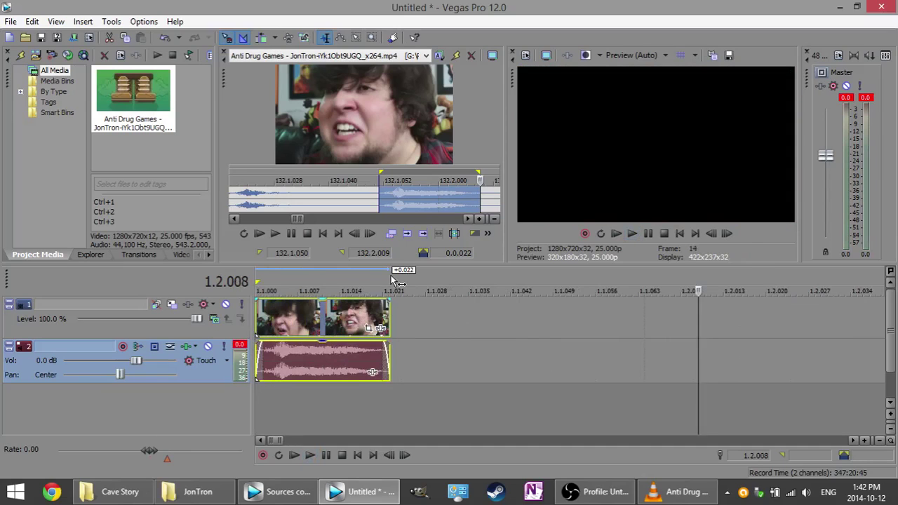
click(286, 271)
key(space)
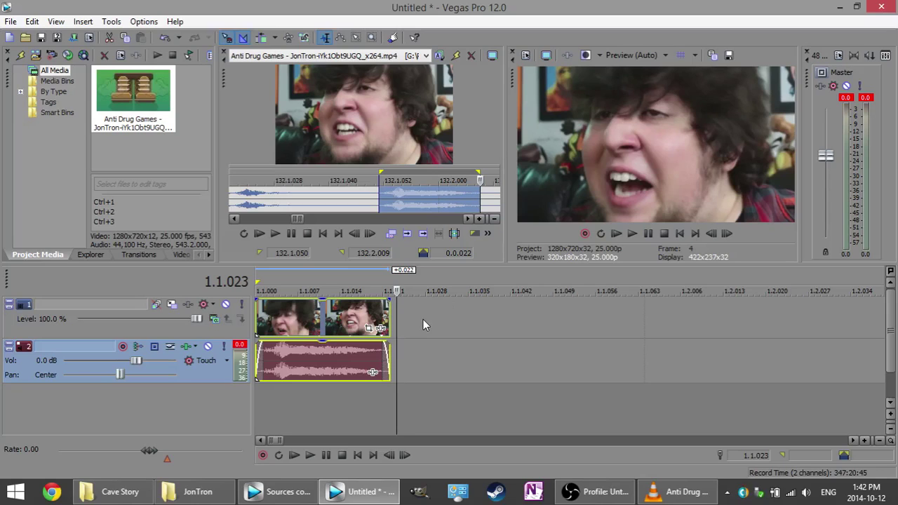
key(space)
key(space)
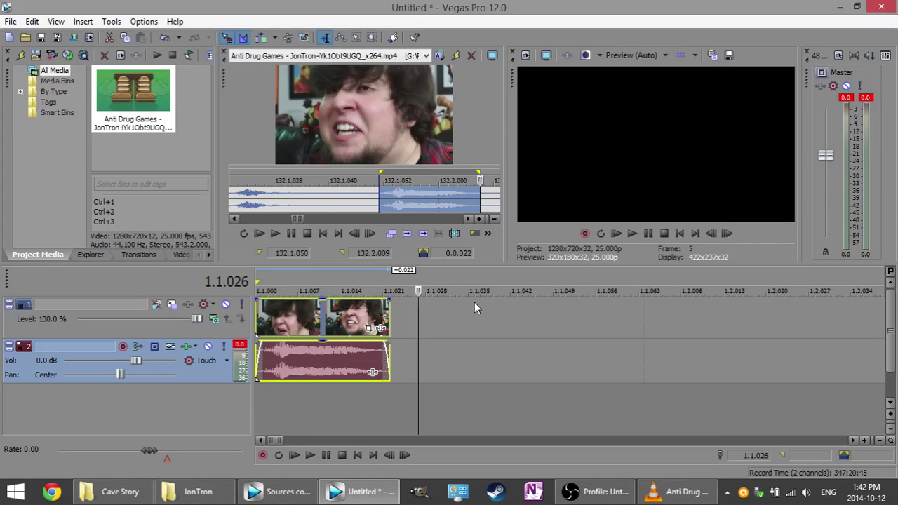
key(space)
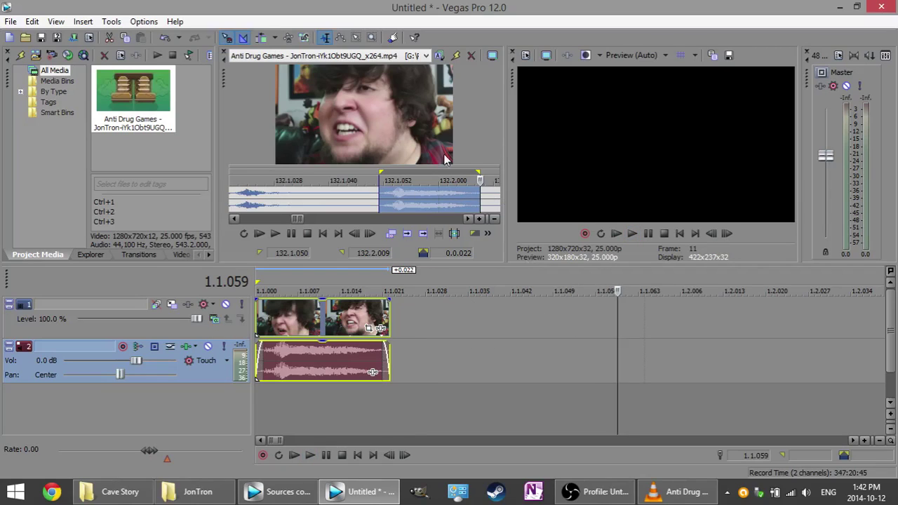
Check the general preferences for the option that makes the spacebar and F12 play/pause instead of play/stop.
click(137, 22)
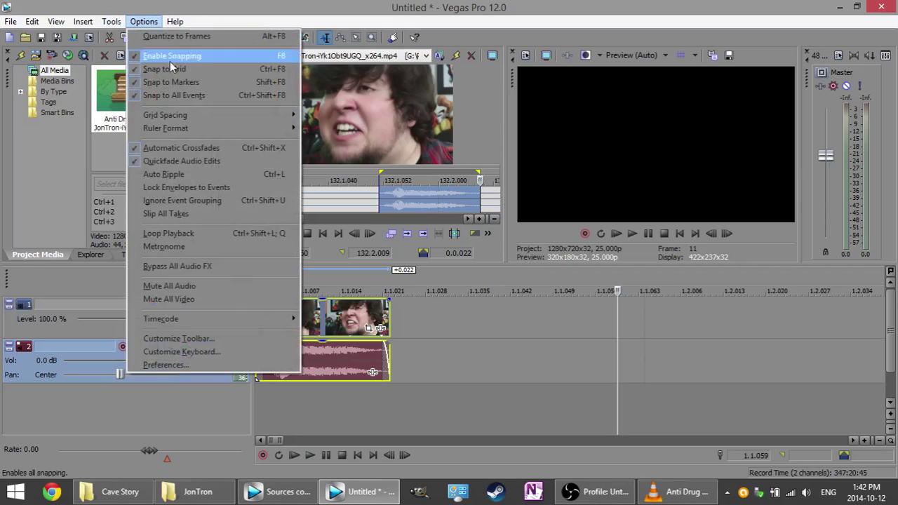
click(202, 364)
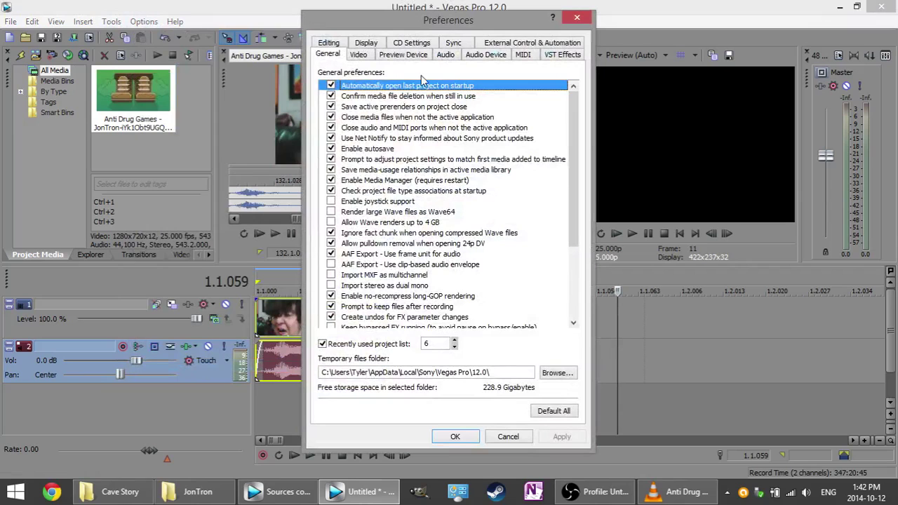
scroll(561, 228, down, 4)
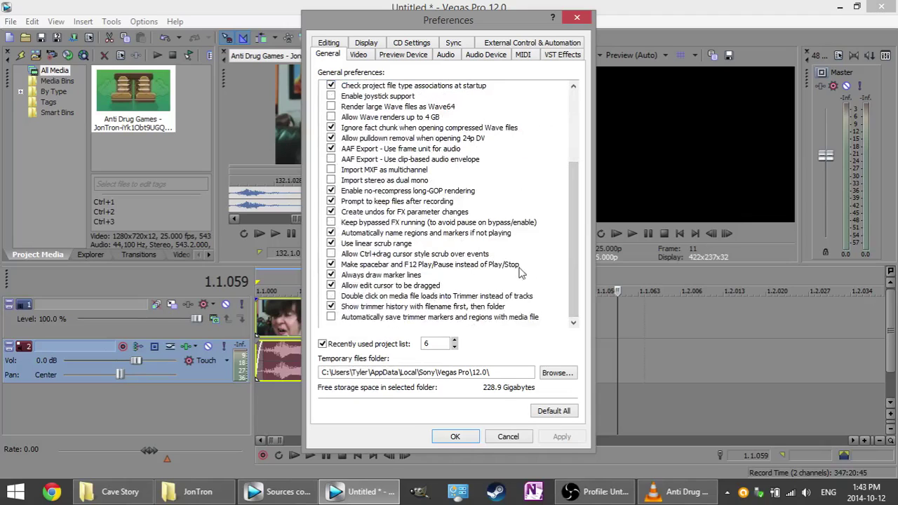
click(463, 437)
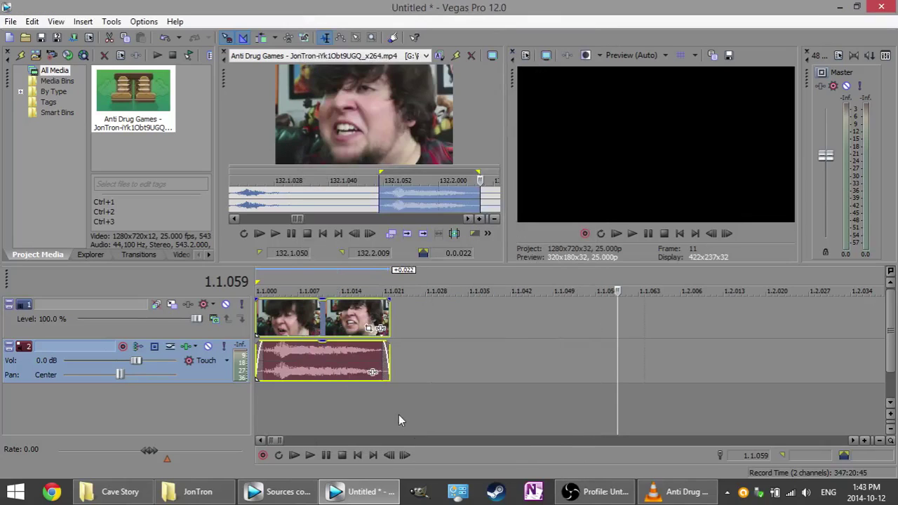
Repeatedly play and pause the vocal clip on the timeline from its start and from points inside it.
click(328, 358)
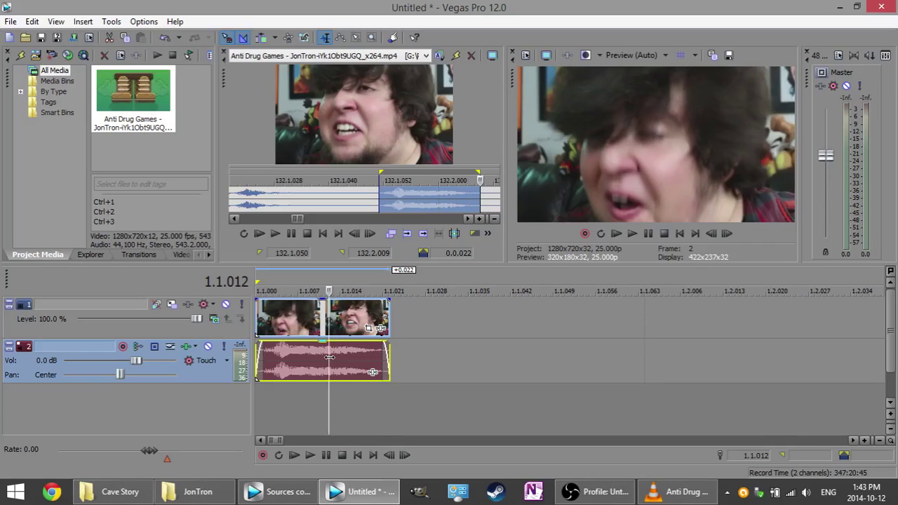
key(space)
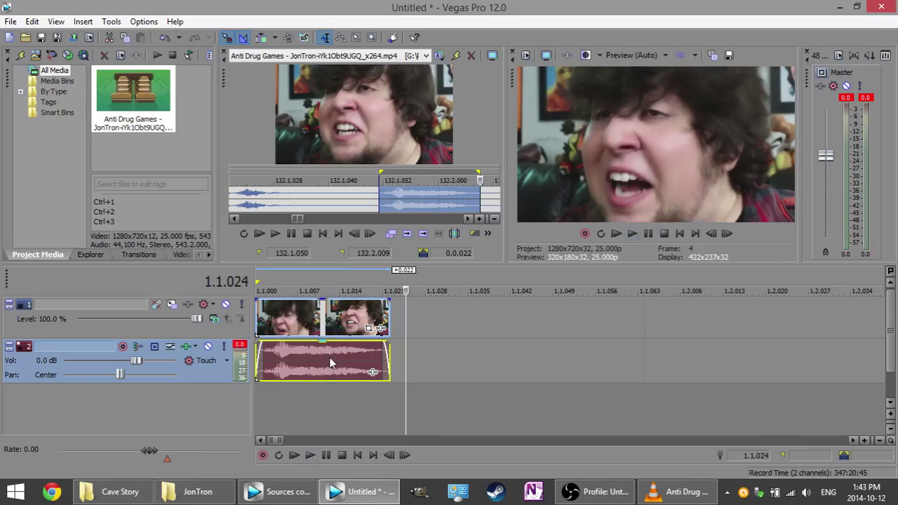
key(space)
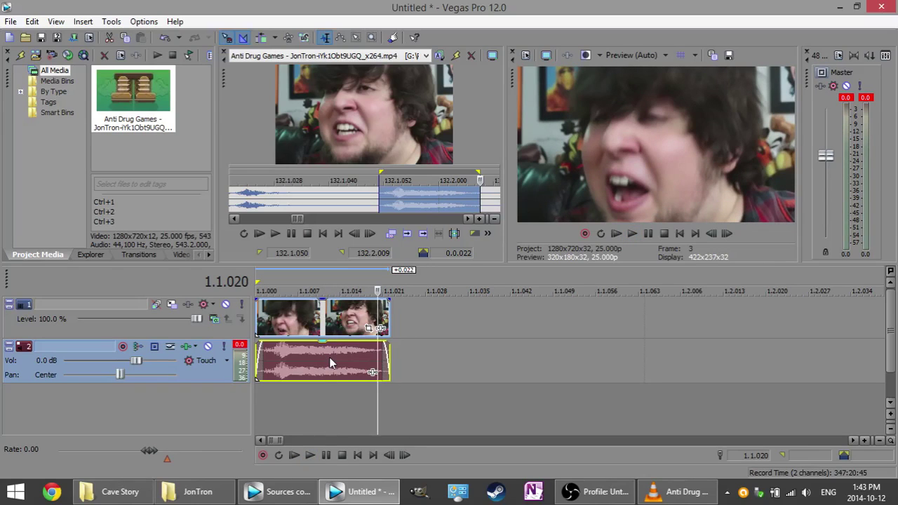
key(space)
key(space)
key(space)
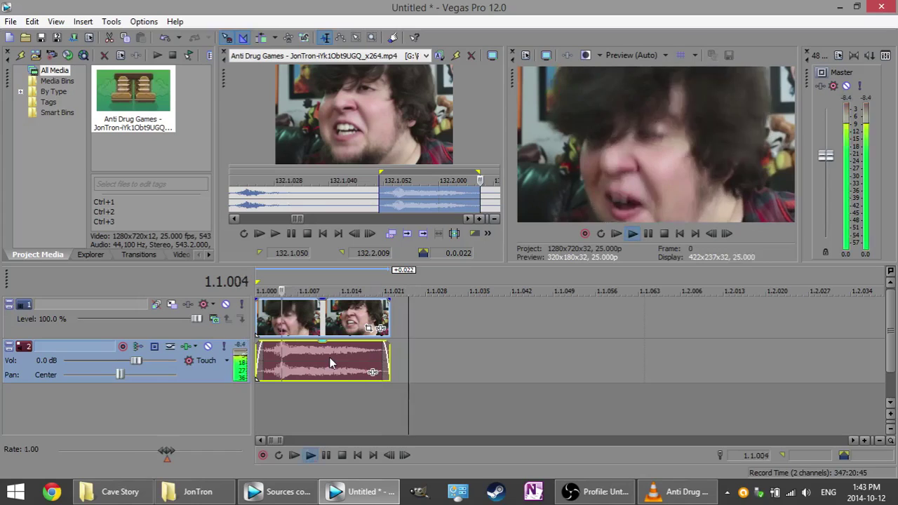
key(space)
key(space)
key(space)
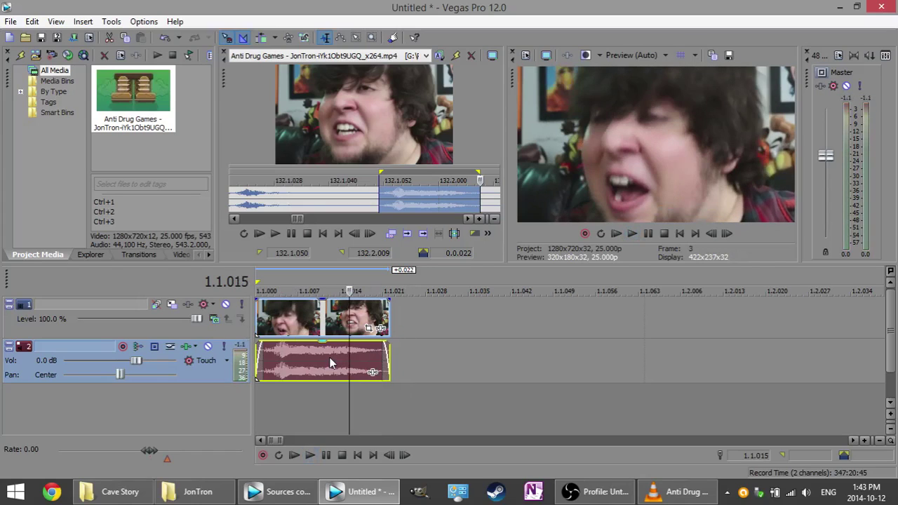
key(Right)
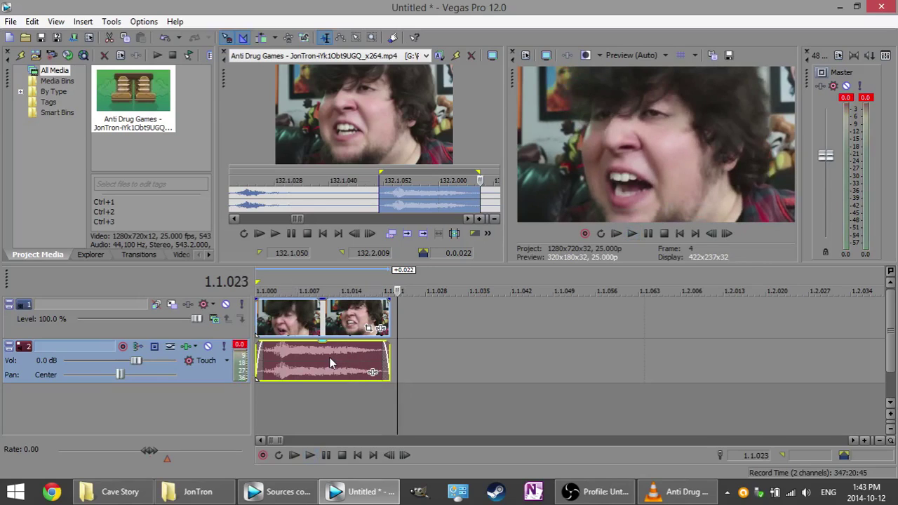
key(space)
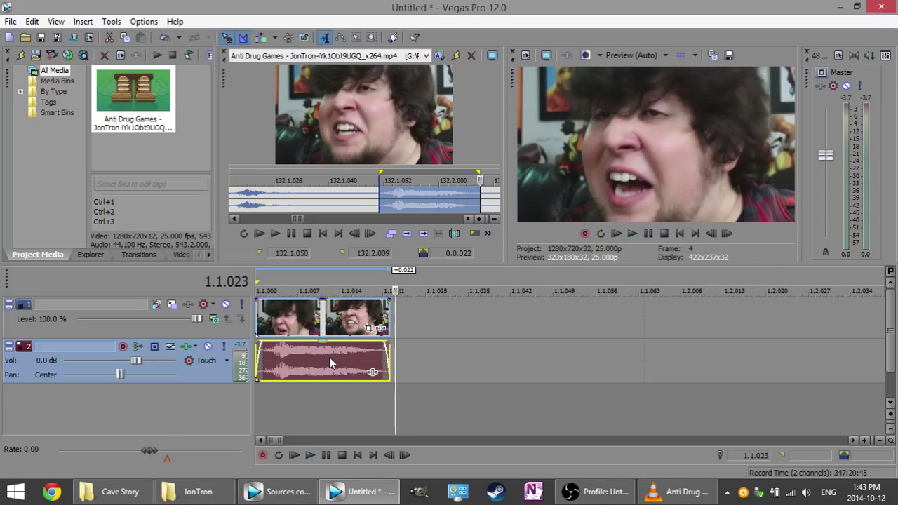
click(387, 306)
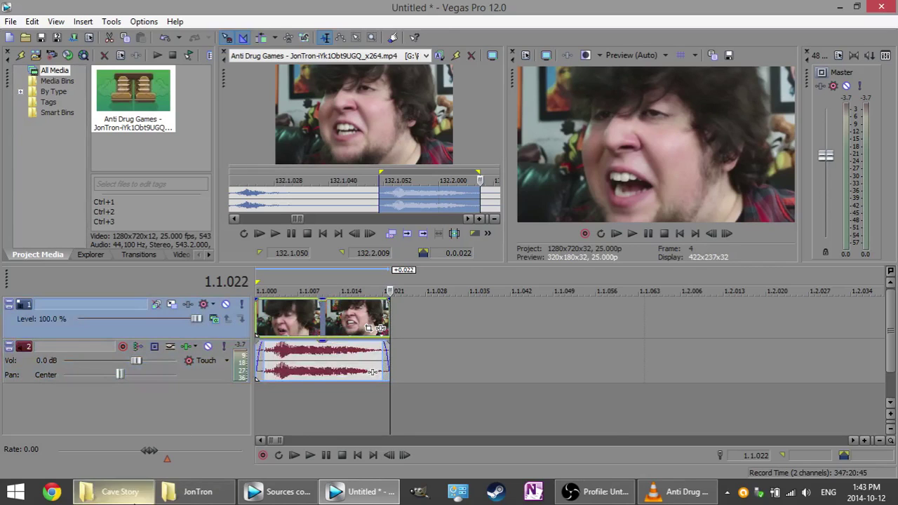
Add the MP3 from the Cave Story folder to a new audio track at the timeline's start and play its opening.
click(120, 491)
drag(237, 351, 275, 409)
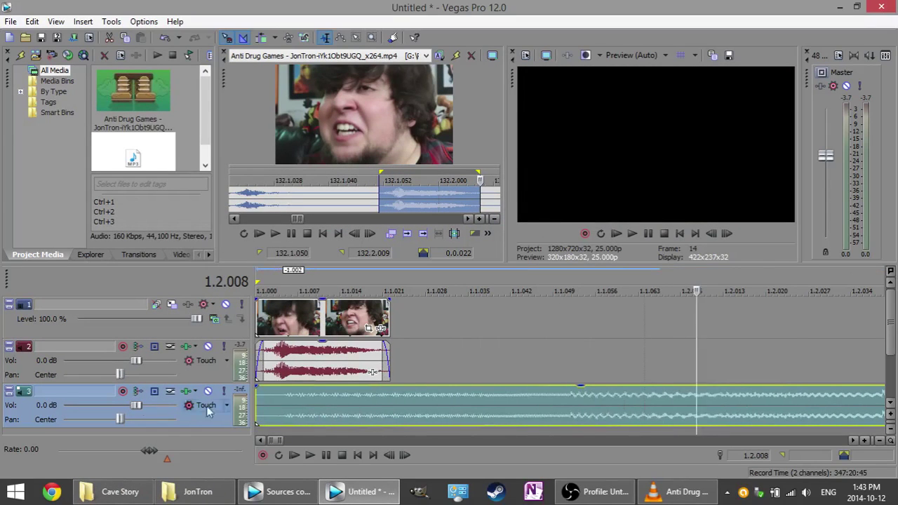
key(space)
scroll(446, 357, down, 3)
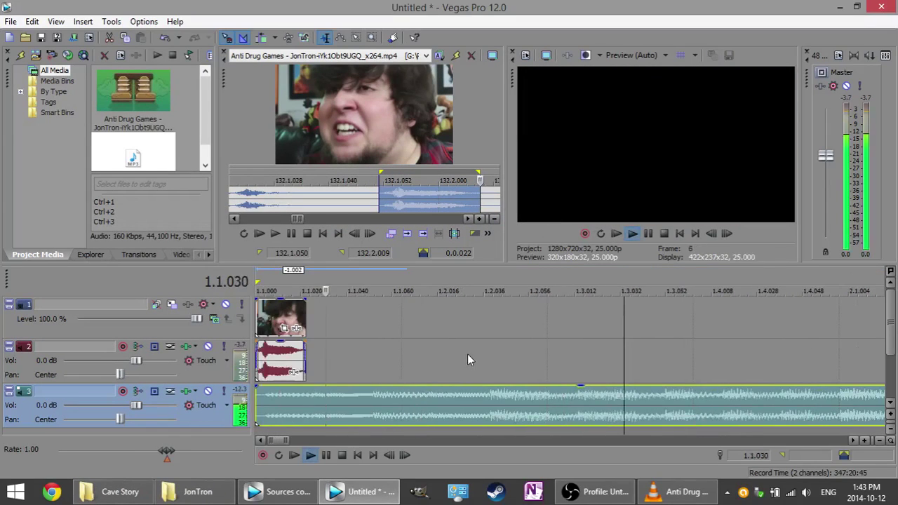
key(Return)
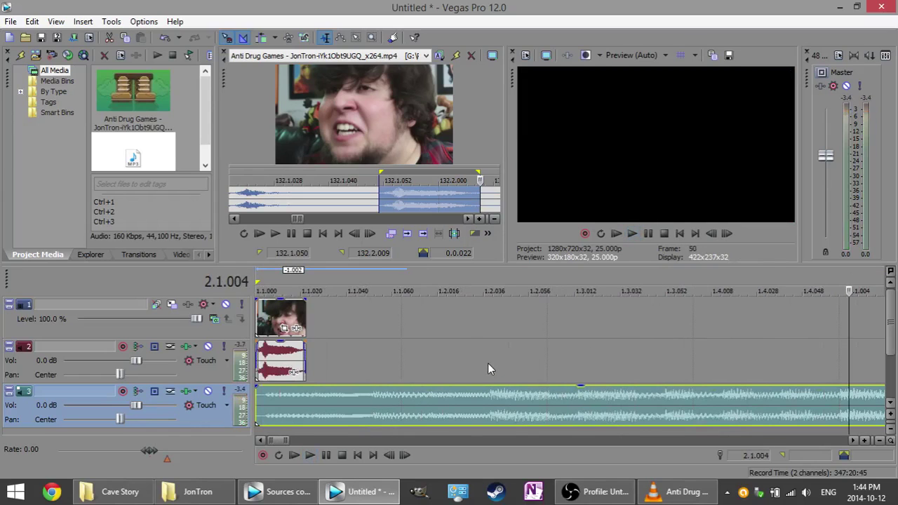
Move the vocal clip to about 1.2.037 so its loudest peak lines up with the music's first strong beat.
click(494, 363)
drag(267, 319, 501, 317)
scroll(541, 414, up, 5)
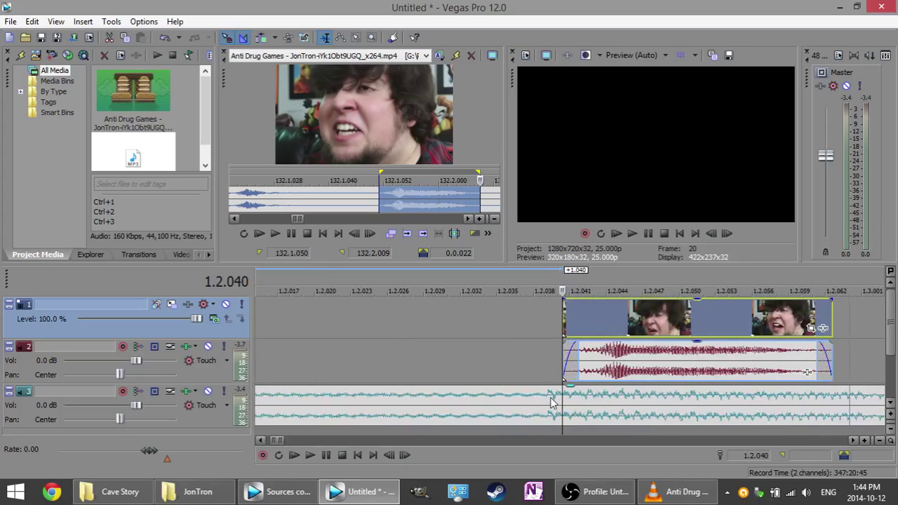
drag(687, 364, 640, 372)
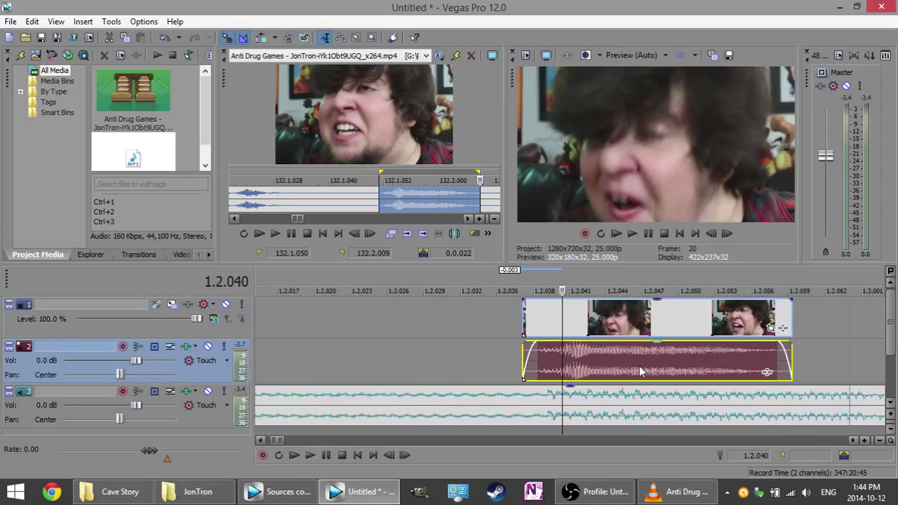
Play the passage around the moved vocal clip several times to check its timing against the music.
click(416, 278)
scroll(420, 279, down, 1)
key(space)
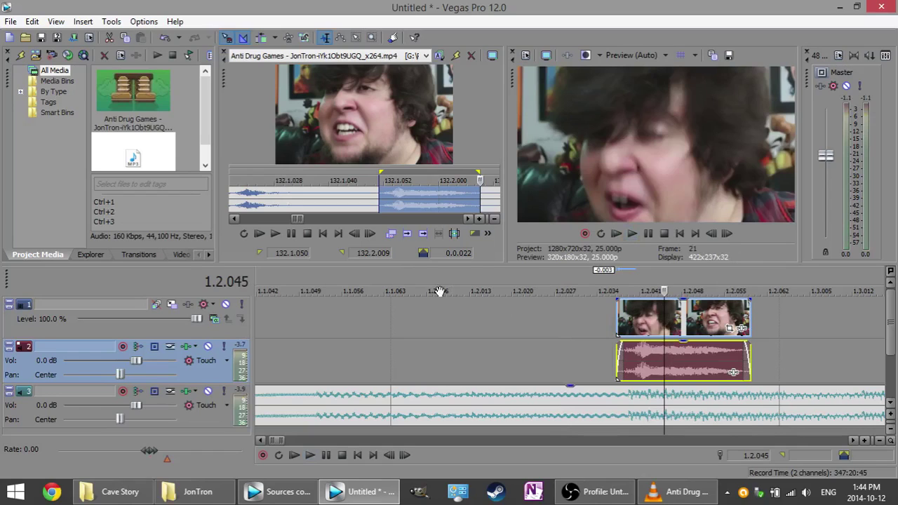
click(379, 279)
key(space)
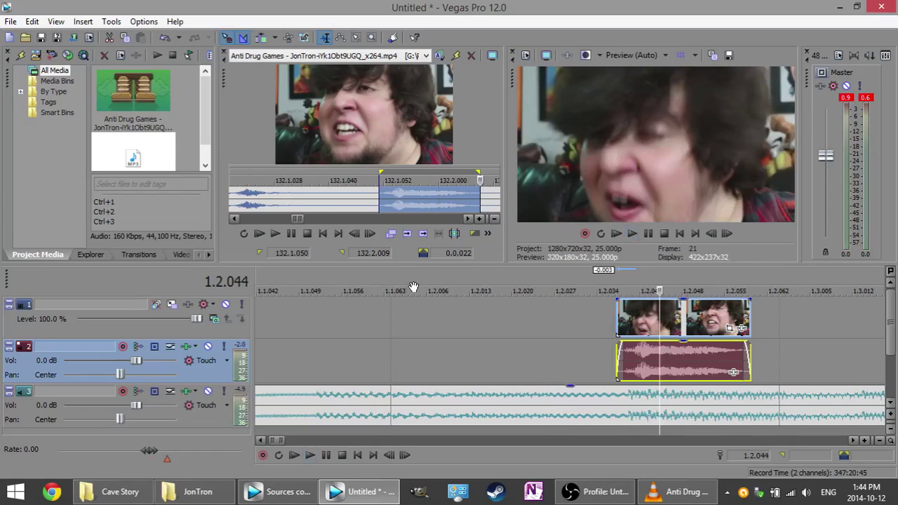
click(433, 278)
key(space)
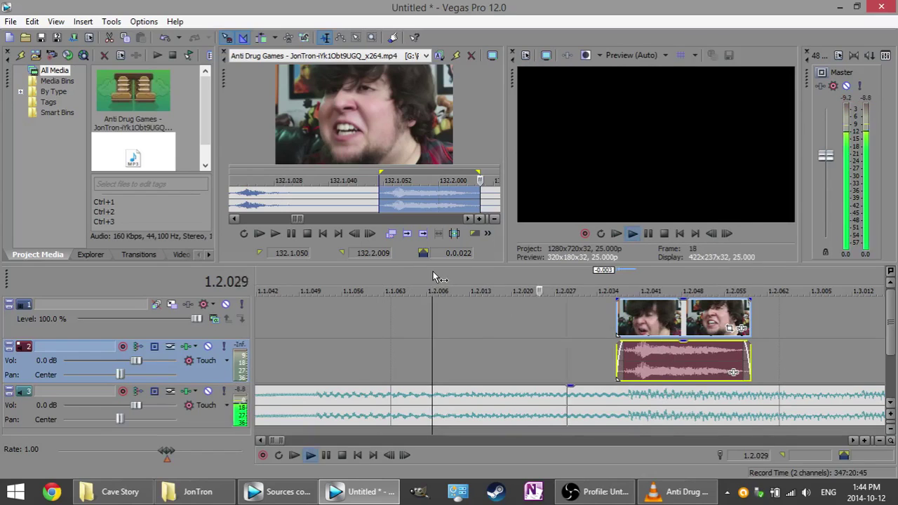
click(391, 275)
key(space)
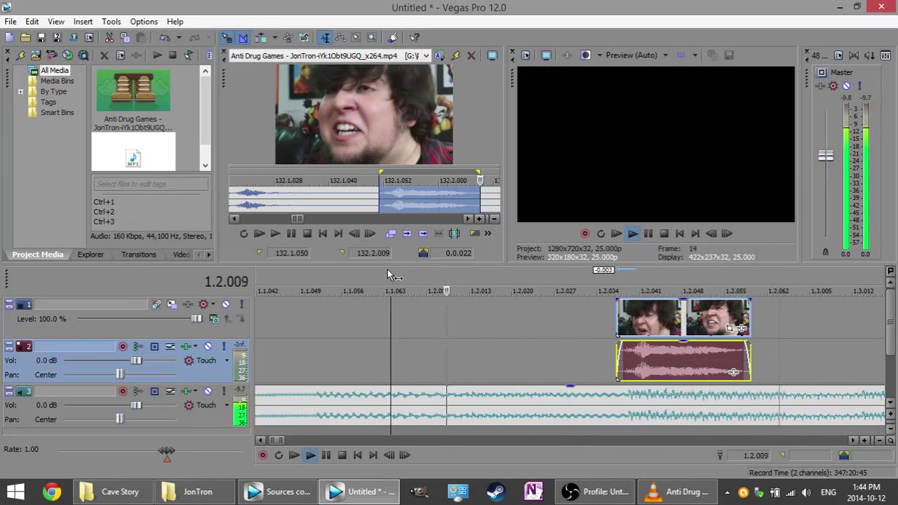
scroll(543, 347, down, 3)
key(space)
Copy the vocal clip onto the next two beats, at about 1.3.011 and 1.3.024, and play the result.
scroll(543, 347, up, 2)
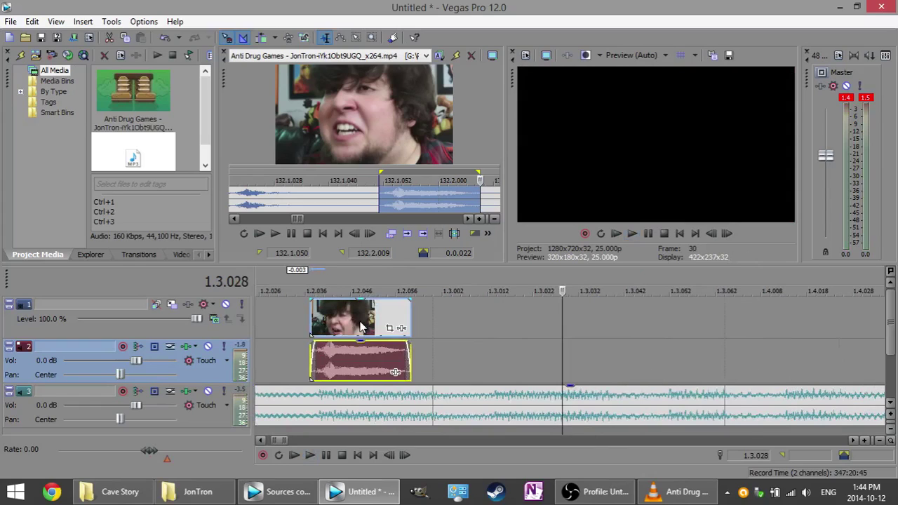
drag(332, 325, 500, 338)
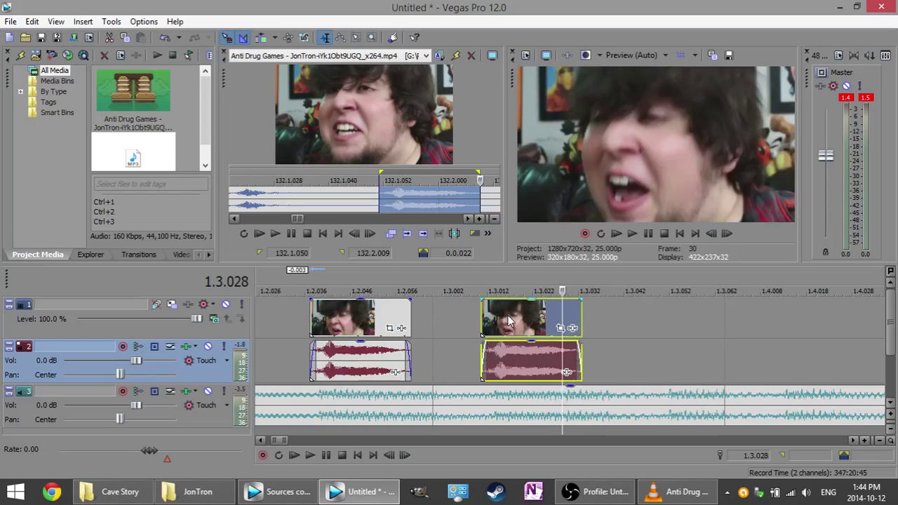
drag(510, 327, 572, 332)
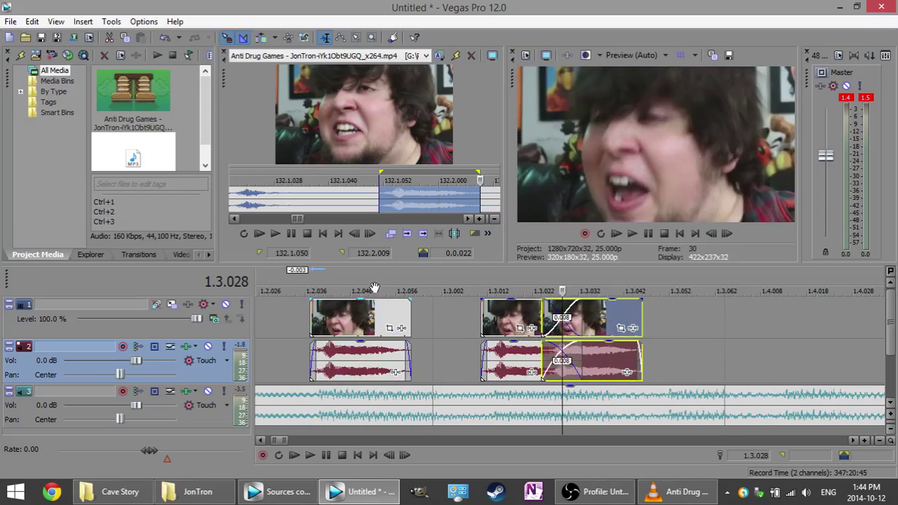
click(310, 288)
key(space)
key(Return)
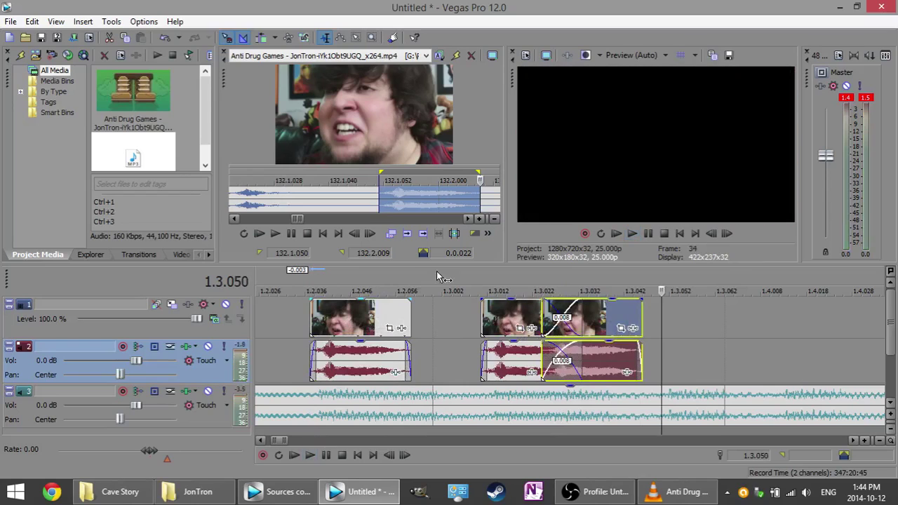
Trim the end of the first copy back to the start of the second, removing their crossfade, and play the passage.
drag(581, 321, 542, 321)
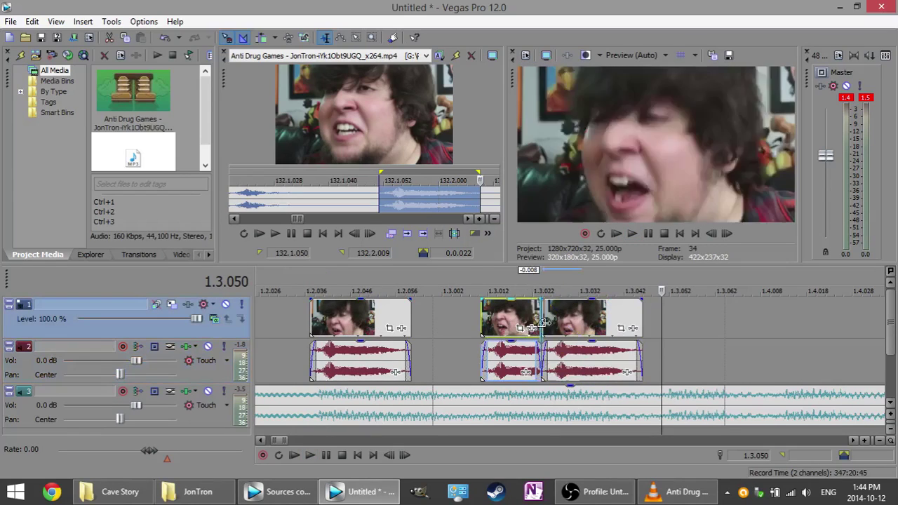
click(309, 276)
key(space)
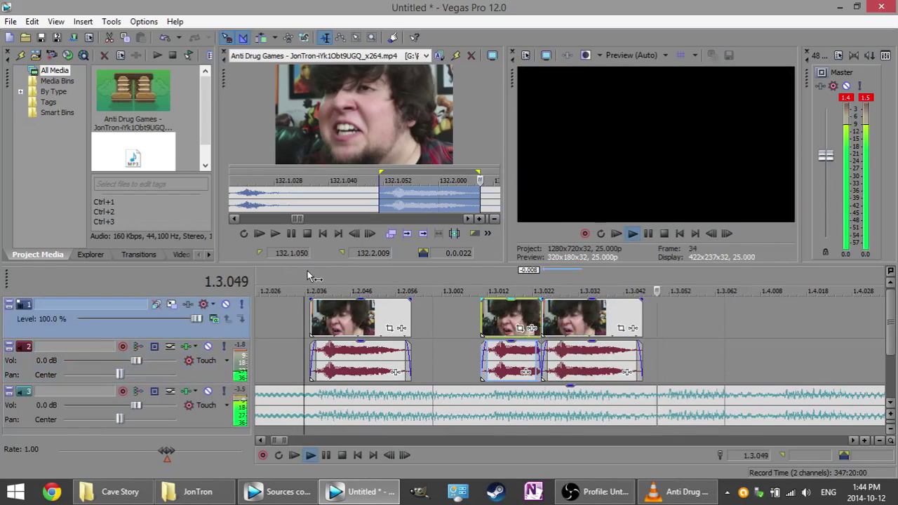
Place another full-length copy of the vocal clip on the beat at about 1.3.048 and play the sequence.
click(565, 324)
drag(714, 326, 711, 326)
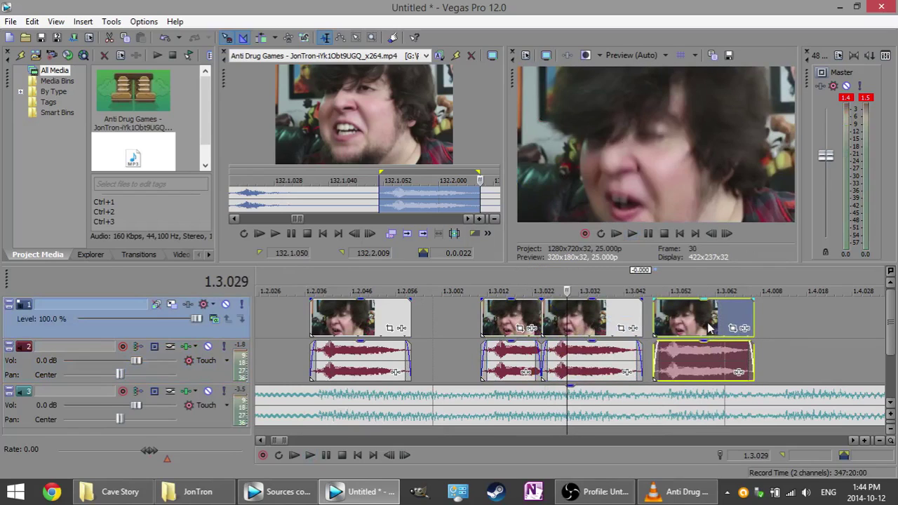
click(317, 279)
key(space)
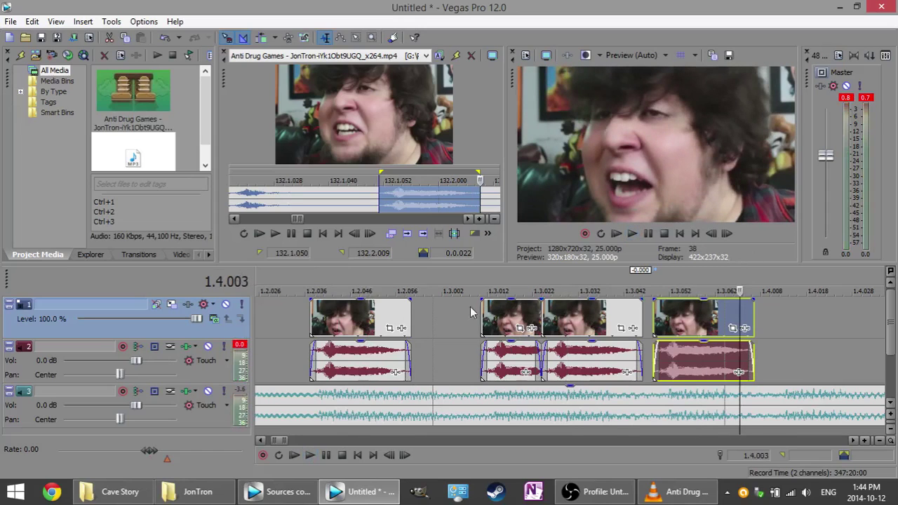
scroll(638, 334, right, 2)
scroll(623, 334, left, 4)
scroll(624, 349, right, 5)
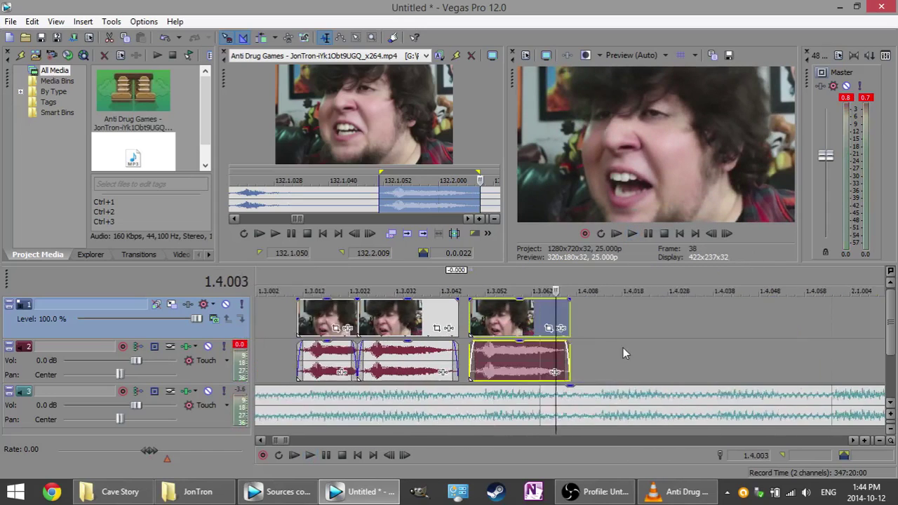
scroll(621, 349, left, 4)
scroll(598, 343, right, 4)
scroll(588, 355, left, 2)
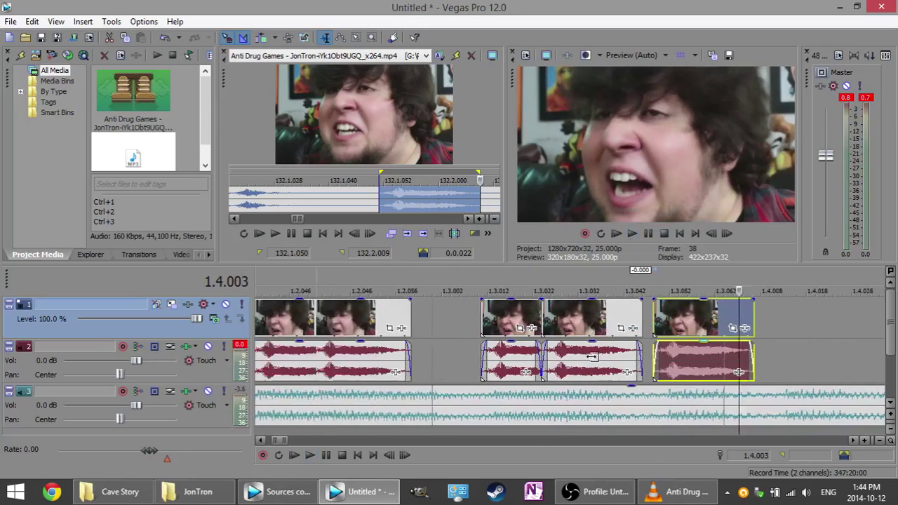
scroll(588, 356, right, 6)
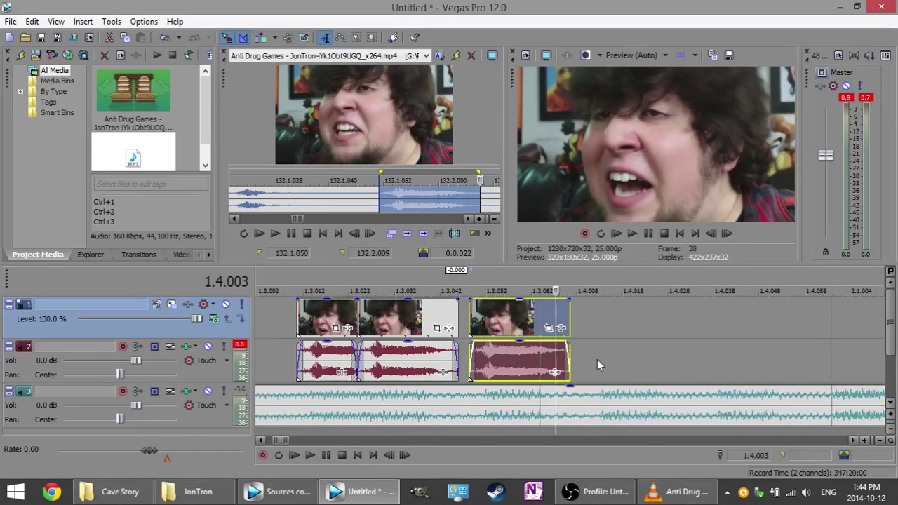
scroll(597, 360, down, 1)
scroll(598, 363, up, 1)
scroll(603, 347, down, 1)
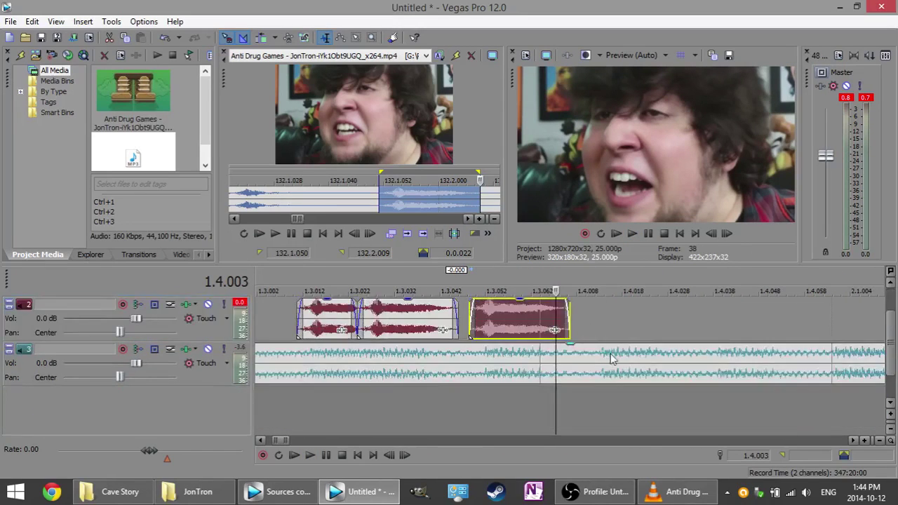
scroll(615, 361, up, 1)
scroll(618, 372, down, 1)
scroll(583, 382, up, 1)
scroll(575, 372, up, 5)
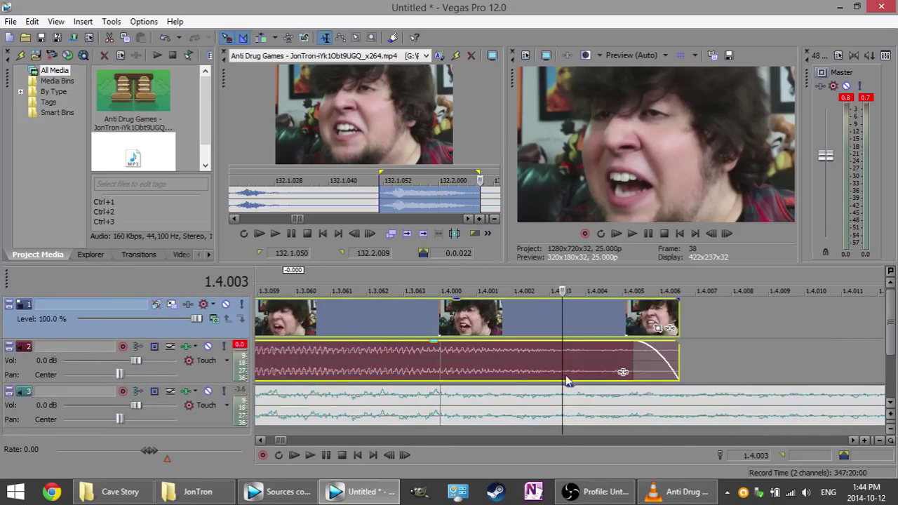
scroll(579, 344, down, 3)
scroll(578, 332, down, 3)
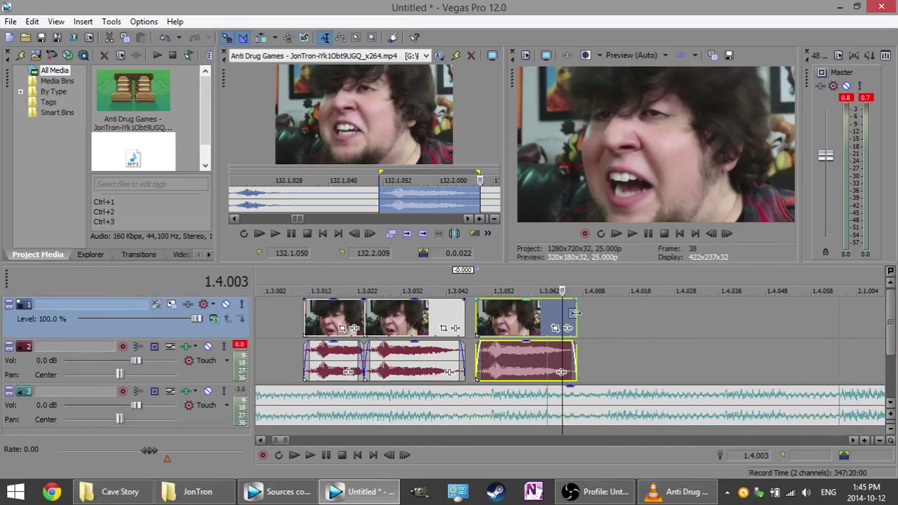
Copy the last vocal clip onto the next beat at about 1.4.010 and play the sequence.
ctrl+drag(509, 313, 637, 324)
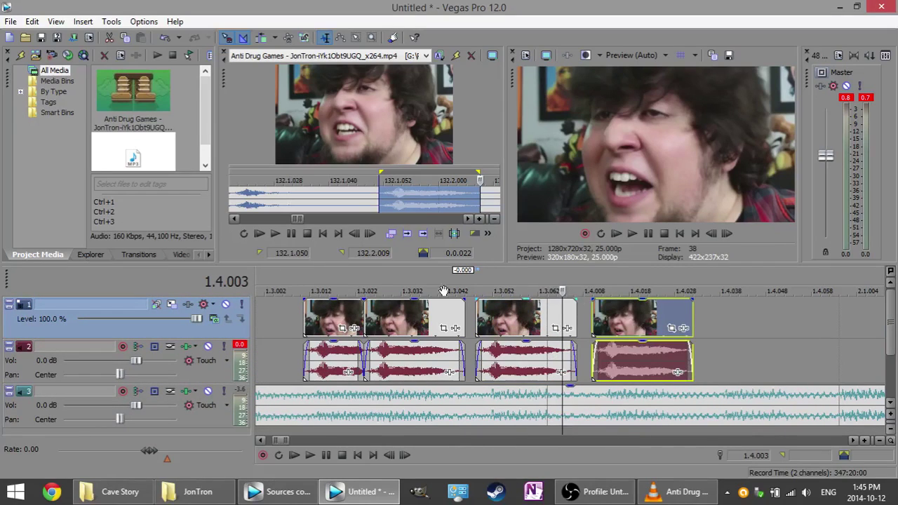
key(space)
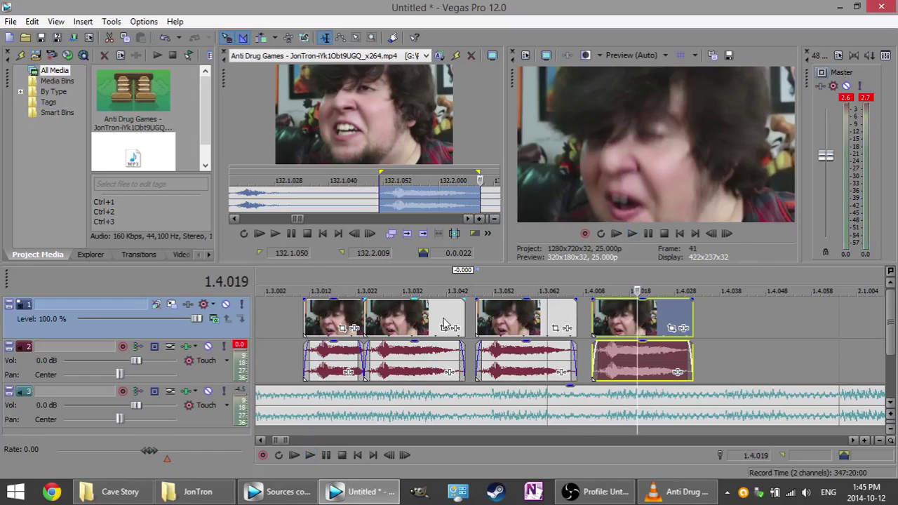
scroll(372, 309, down, 4)
click(383, 282)
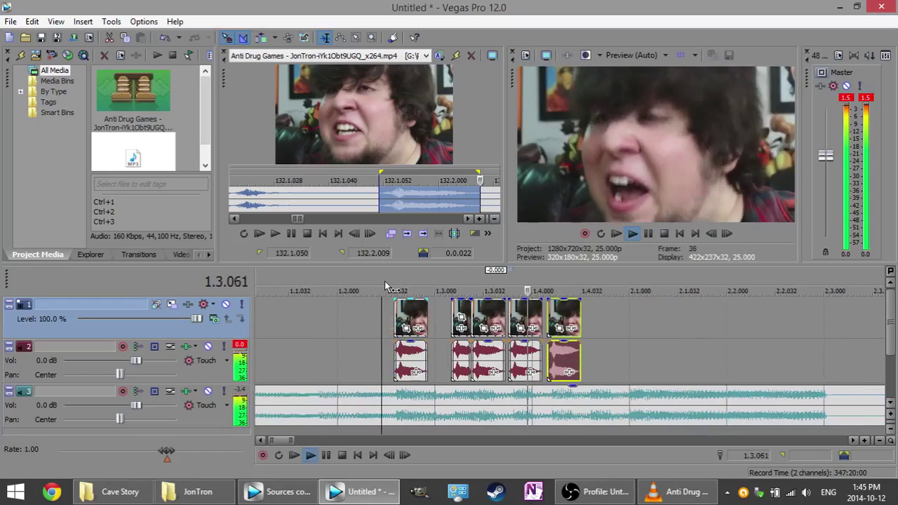
key(Return)
Add two more vocal clip copies on the following beats at about 1.4.035 and 1.4.062, and play the passage.
scroll(519, 337, up, 3)
drag(528, 321, 597, 326)
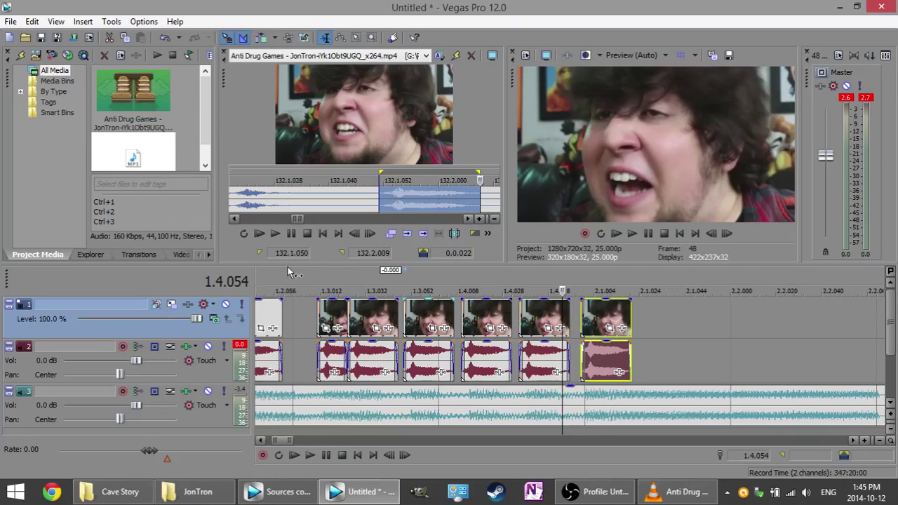
click(303, 278)
key(space)
key(Return)
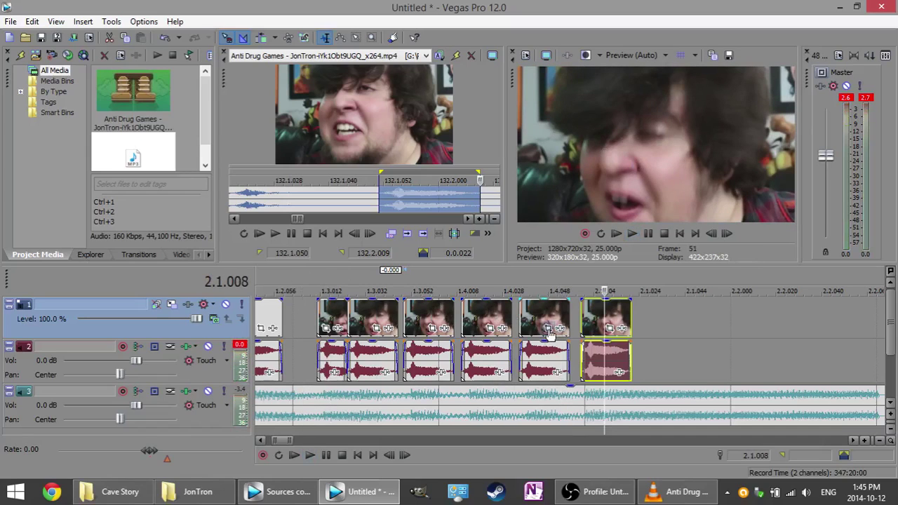
key(space)
click(459, 277)
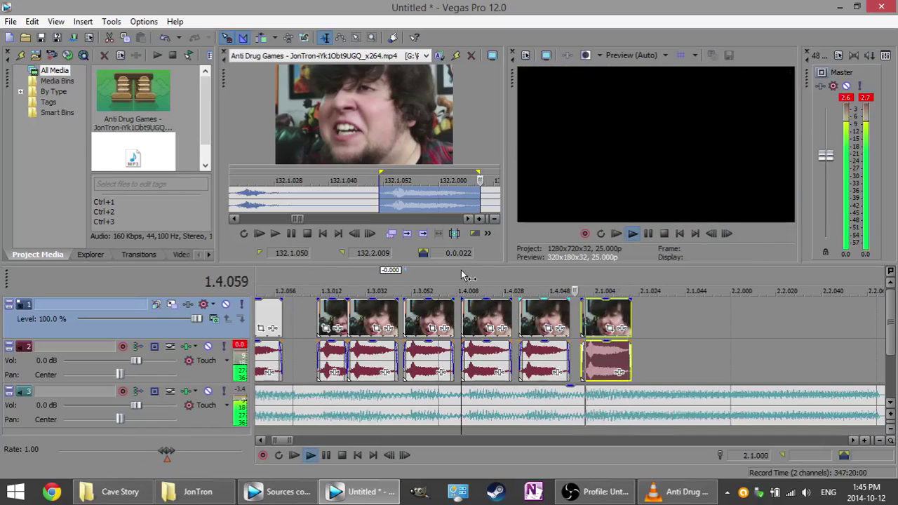
Play the whole run of vocal clips with the music and examine their placement along the timeline.
scroll(322, 281, down, 5)
key(Return)
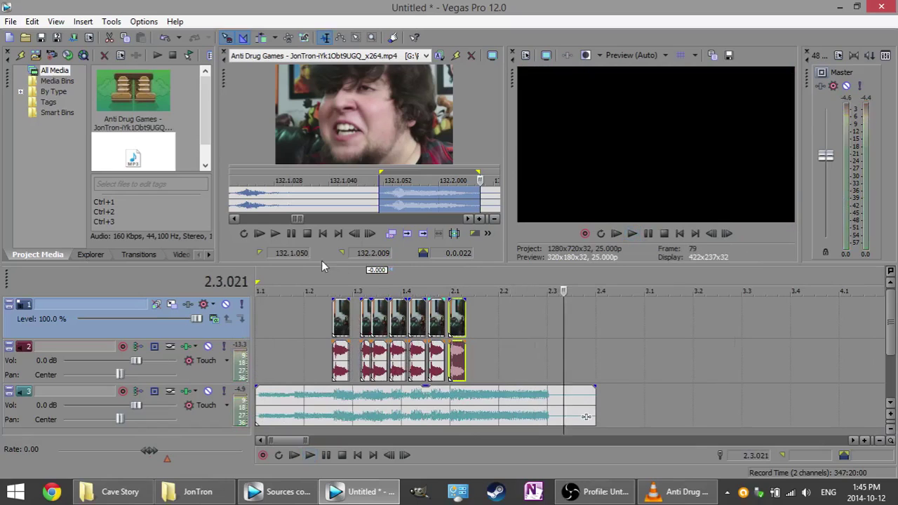
key(space)
click(358, 291)
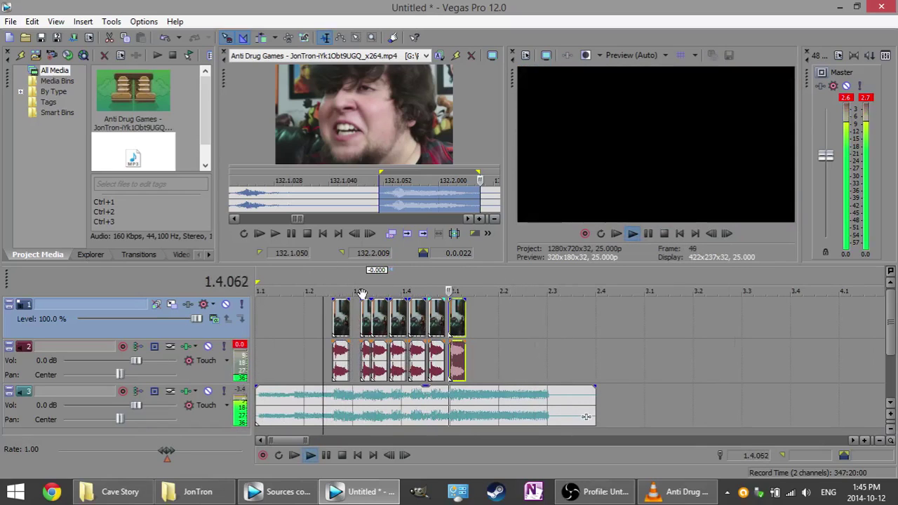
key(Return)
scroll(475, 331, up, 3)
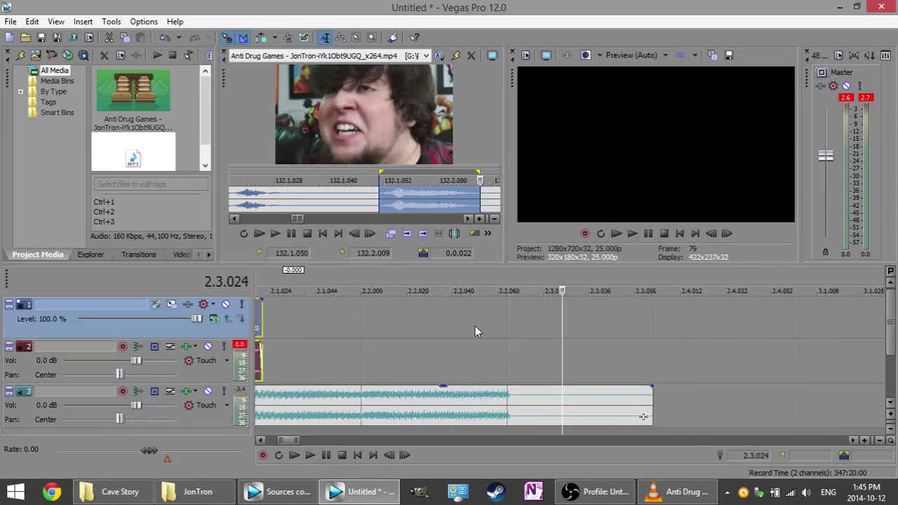
scroll(478, 329, down, 3)
scroll(545, 343, up, 3)
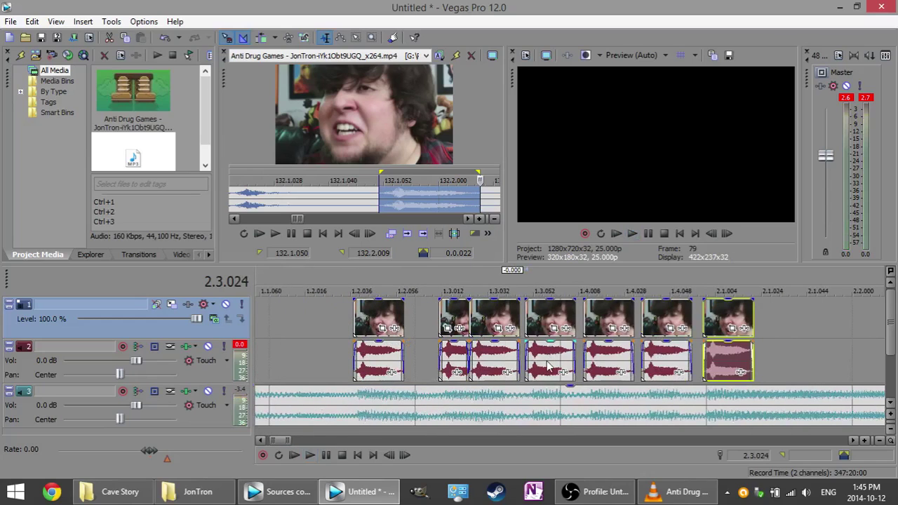
Set the playback rate to 0.50 and play the music's intro before the first vocal clip.
click(393, 319)
scroll(463, 361, left, 3)
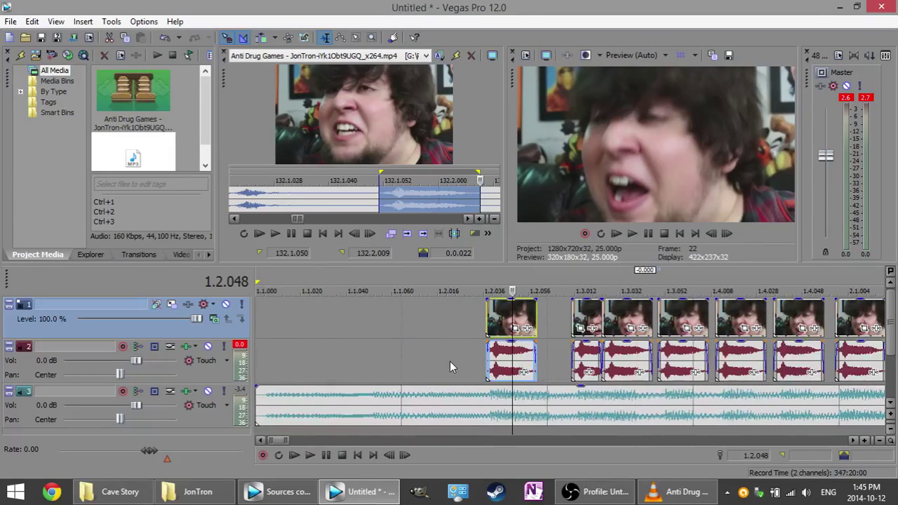
click(450, 361)
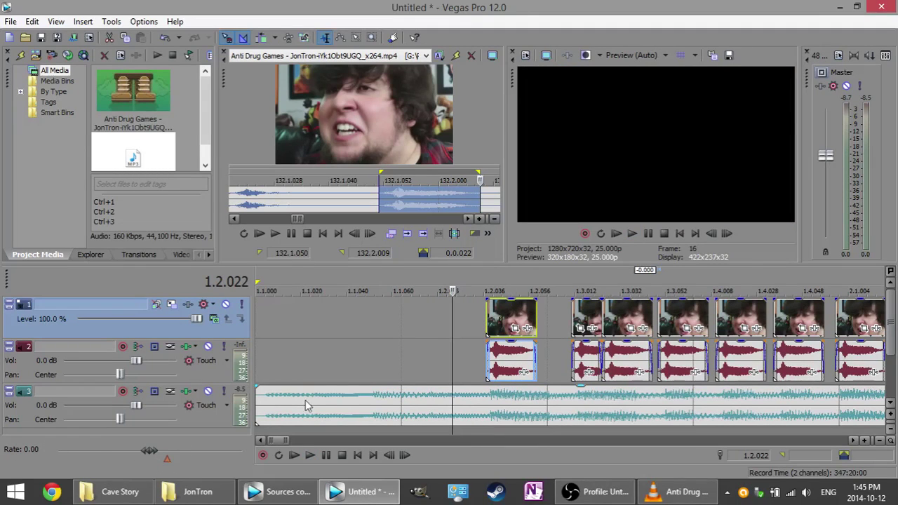
key(space)
mouse_move(165, 454)
mouse_down()
mouse_move(176, 456)
mouse_move(99, 456)
mouse_move(173, 453)
mouse_move(160, 460)
mouse_up()
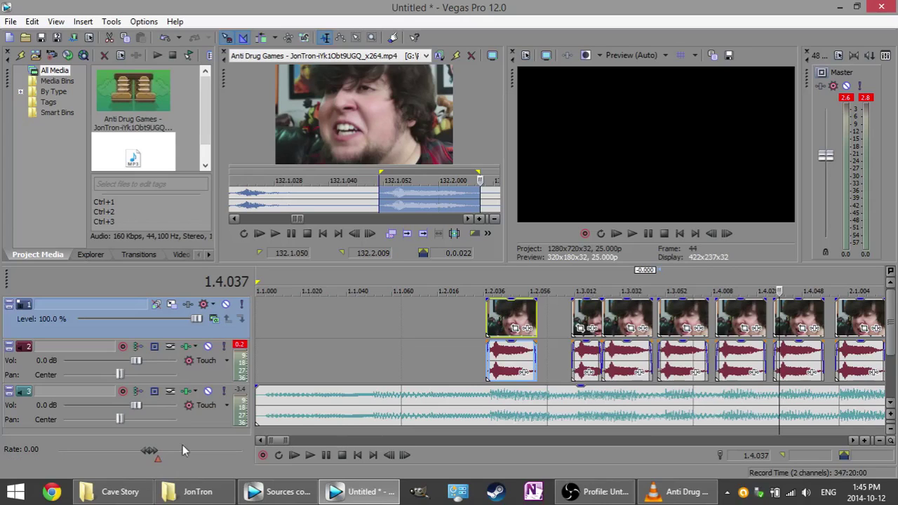
key(space)
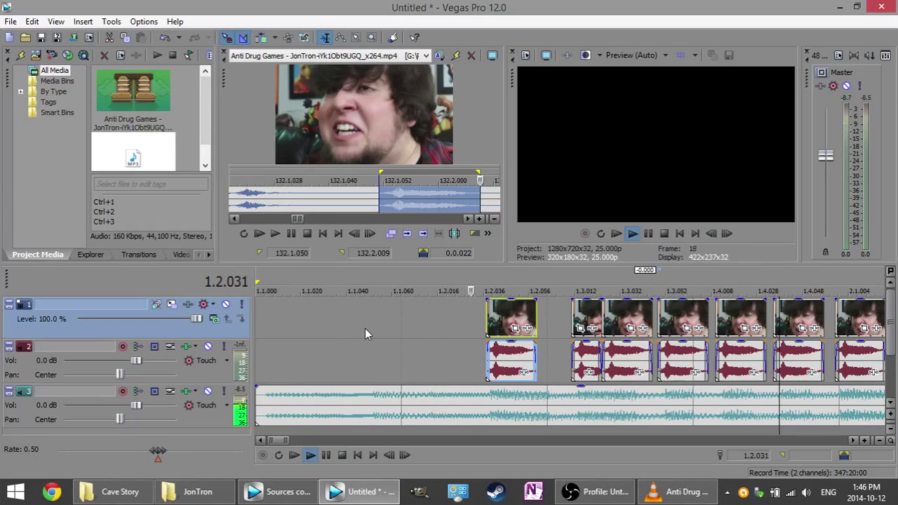
key(Return)
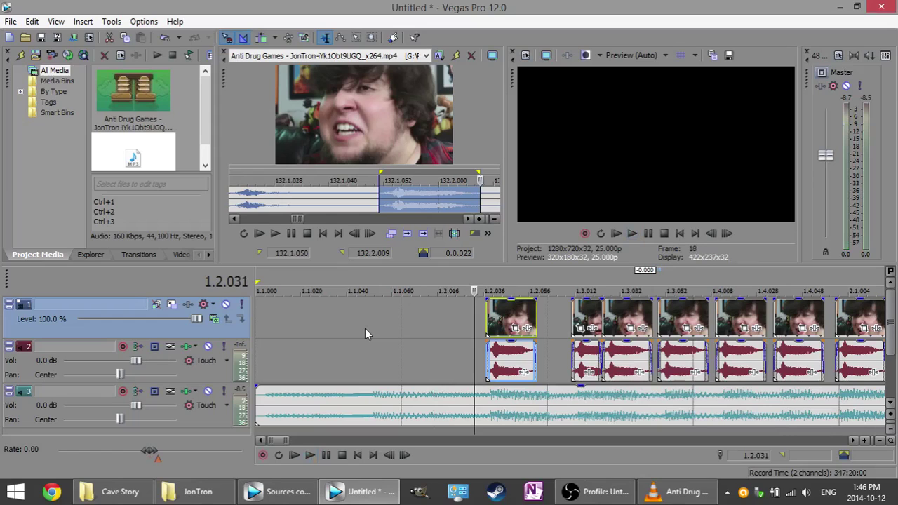
key(space)
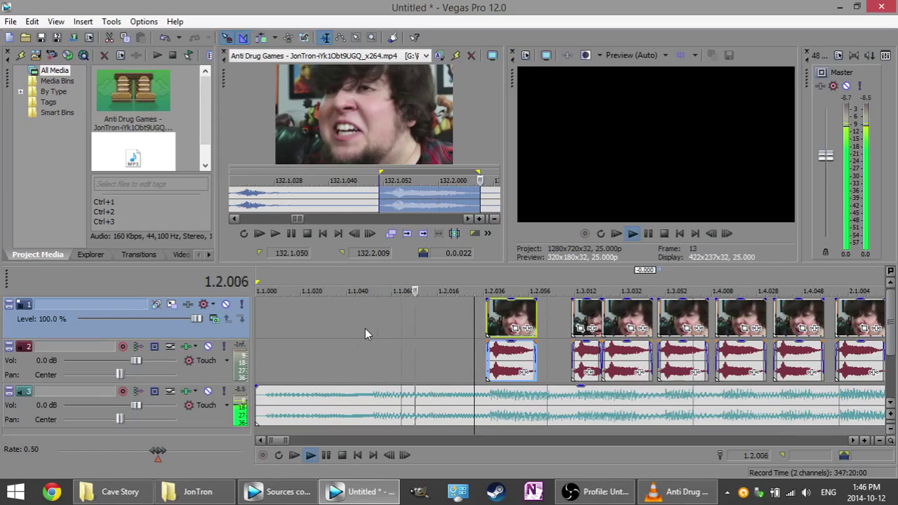
key(Return)
Copy the first vocal clip to the very start of the timeline at 1.1.000 and play it.
click(506, 355)
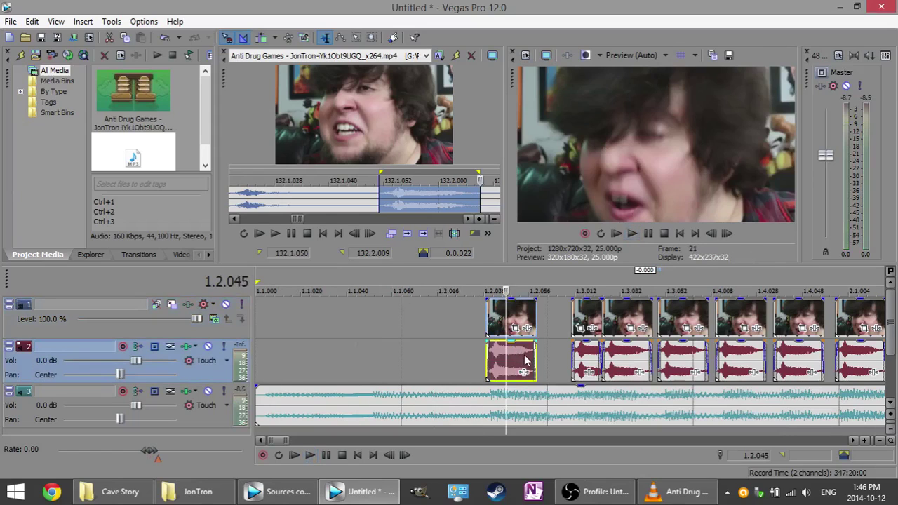
drag(524, 360, 304, 351)
click(266, 361)
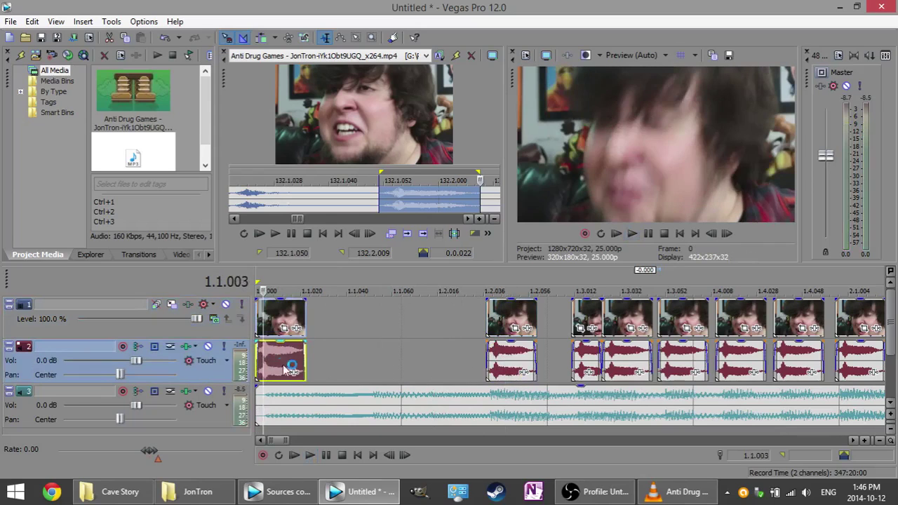
key(space)
key(Return)
Check the opening clip closely against the music and trim its end back to about 1.1.017.
scroll(286, 362, up, 4)
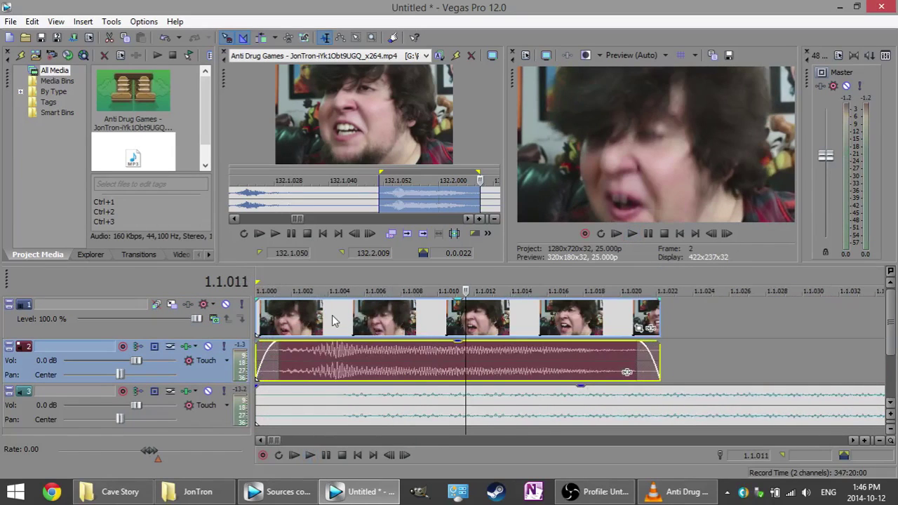
key(Left)
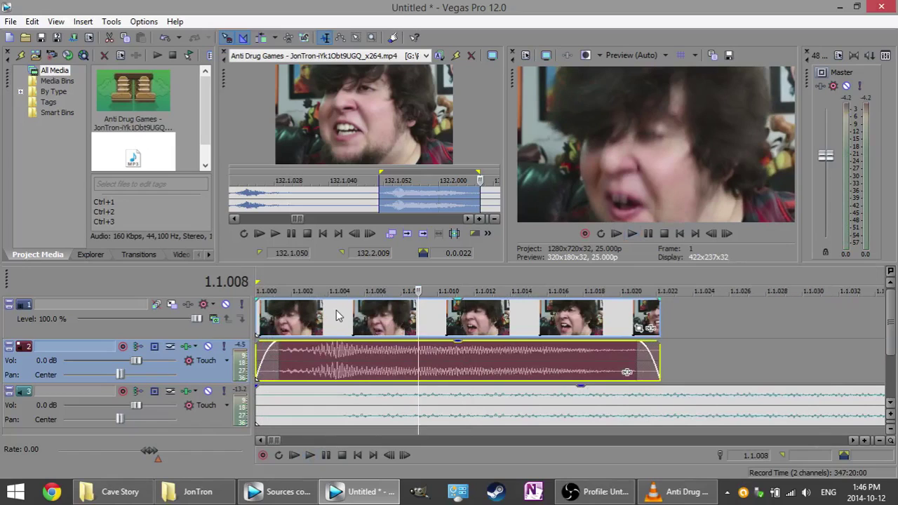
key(Left)
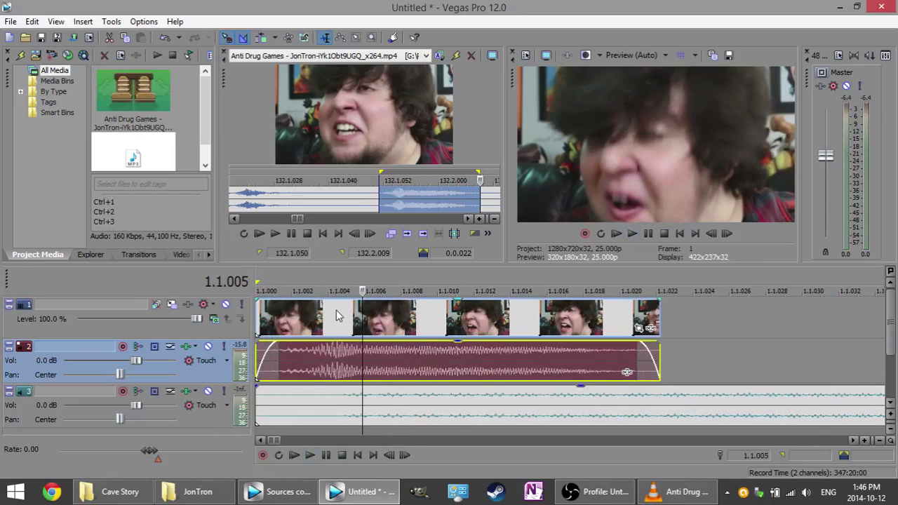
key(Left)
key(Right)
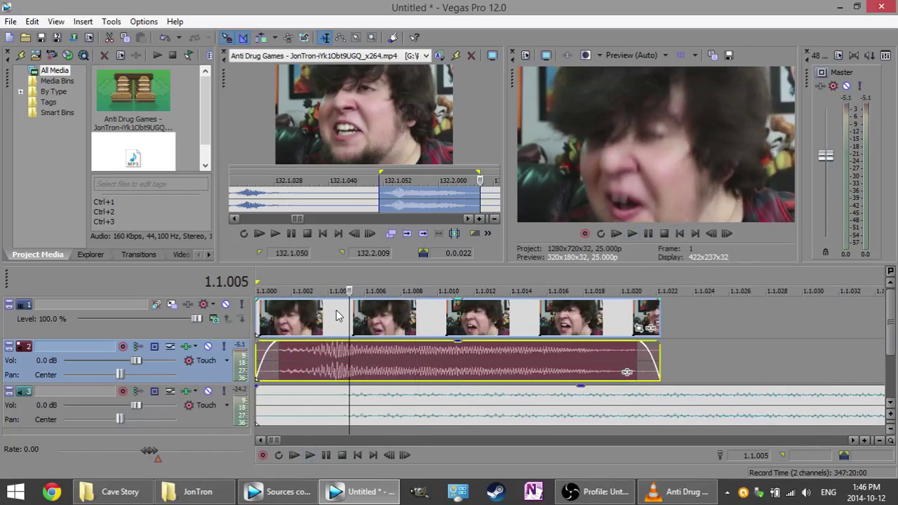
key(space)
scroll(422, 313, down, 3)
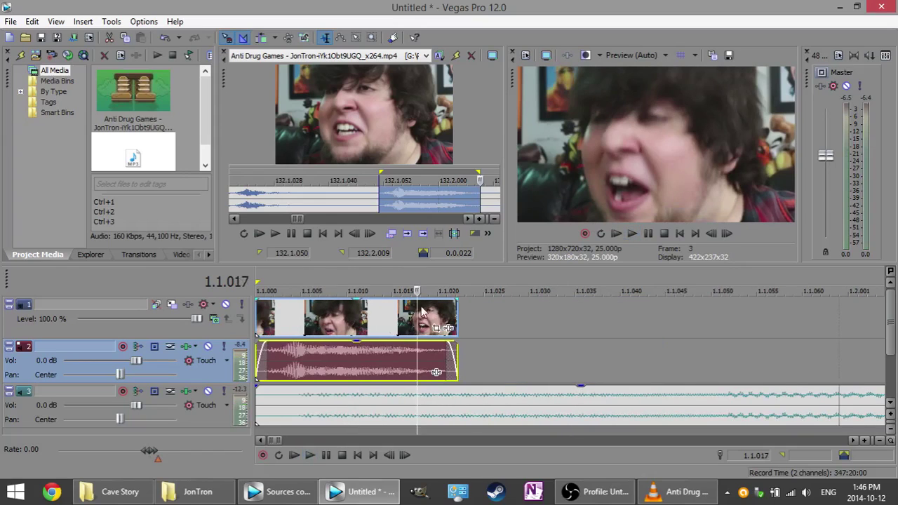
drag(458, 319, 411, 319)
Copy the trimmed opening clip to about 1.1.014 and 1.1.027, overlapping each preceding clip with a short crossfade.
drag(314, 311, 442, 309)
key(shift+space)
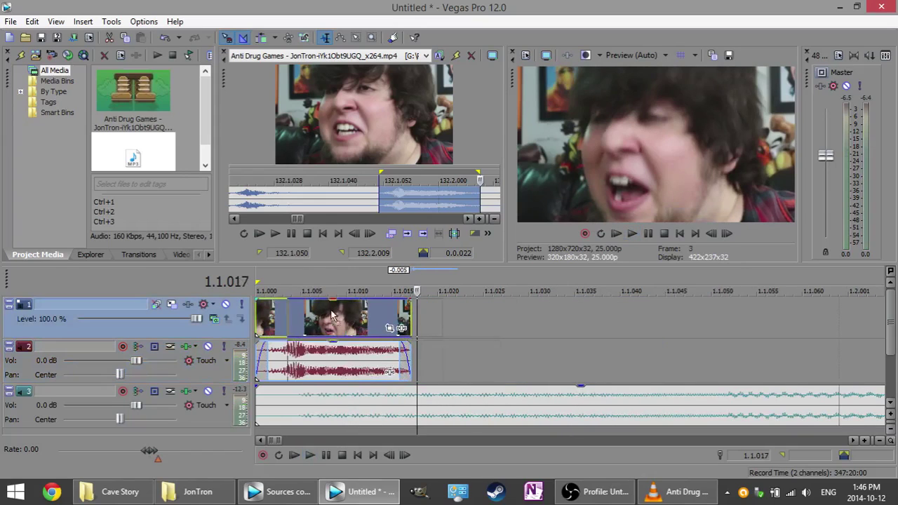
key(space)
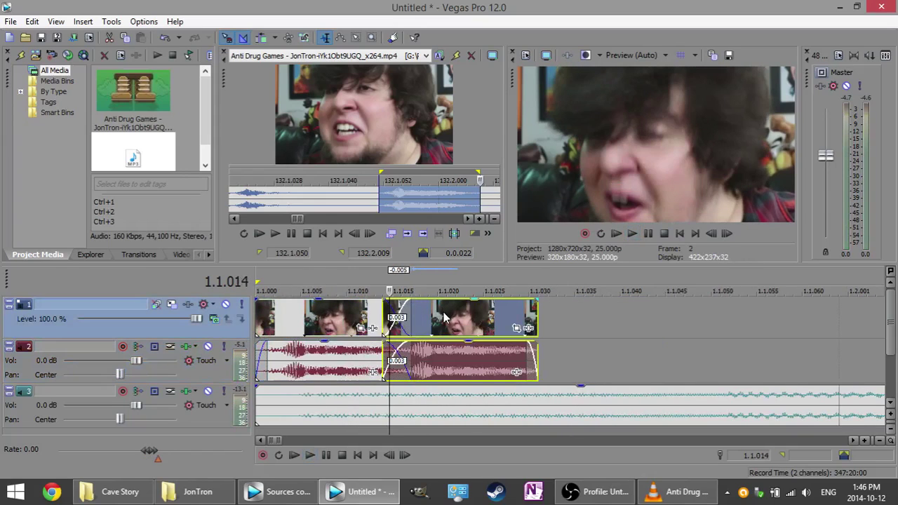
key(Right)
key(Right)
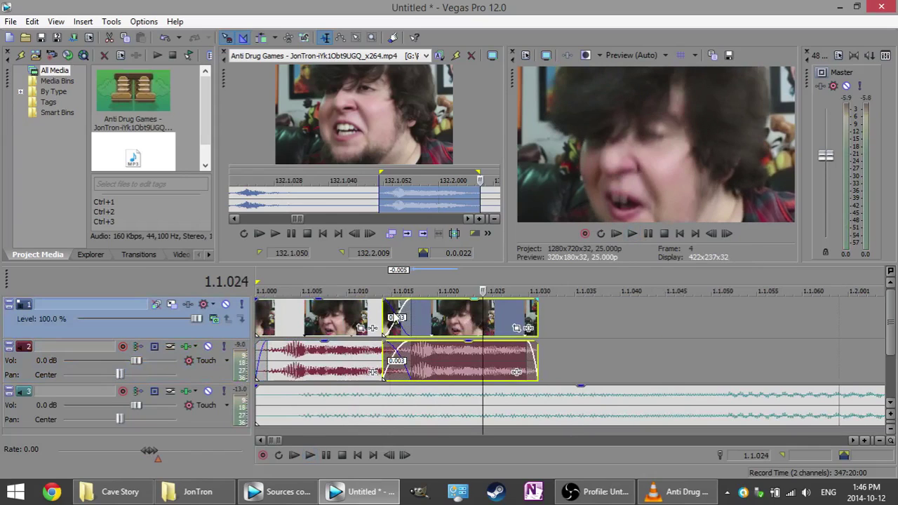
key(Right)
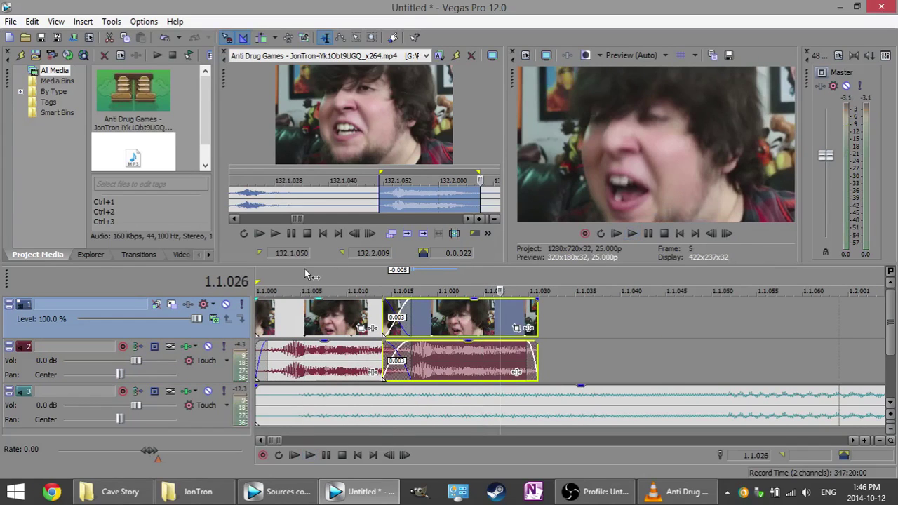
key(space)
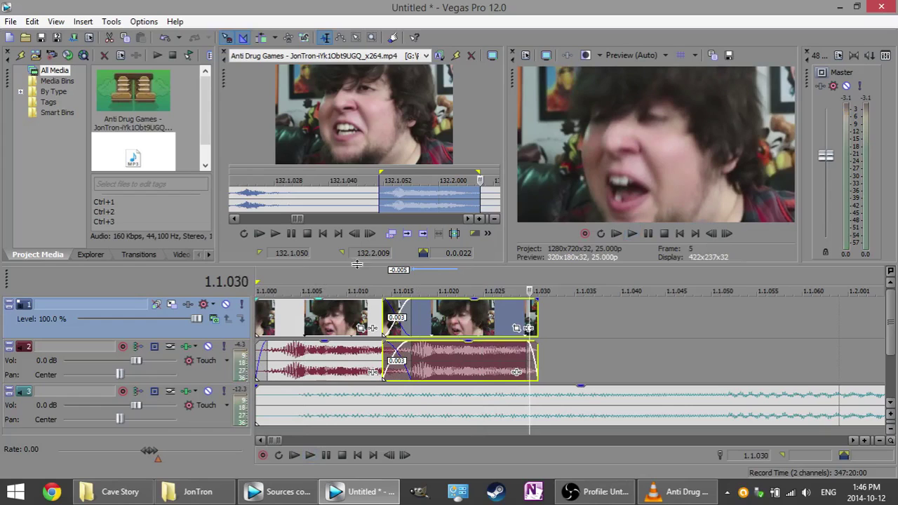
key(ctrl+v)
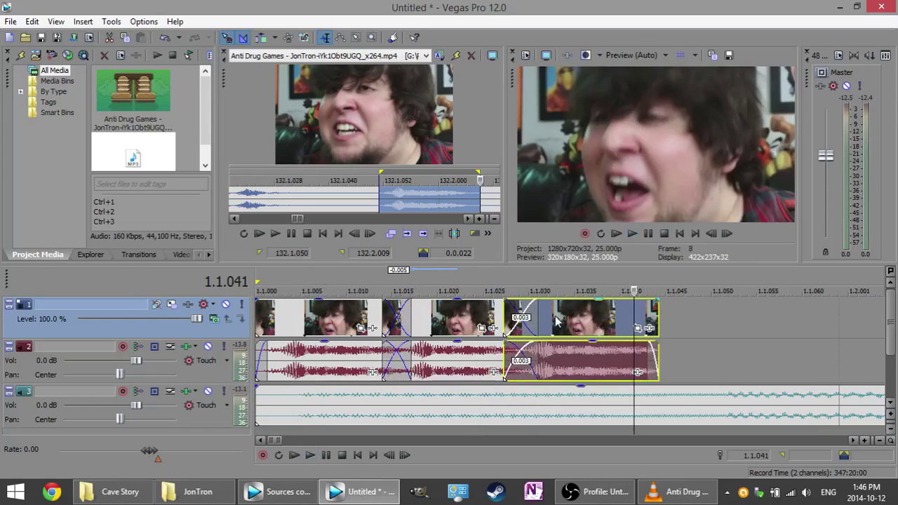
Play the three opening clips from the start to check their timing against the intro notes.
click(532, 317)
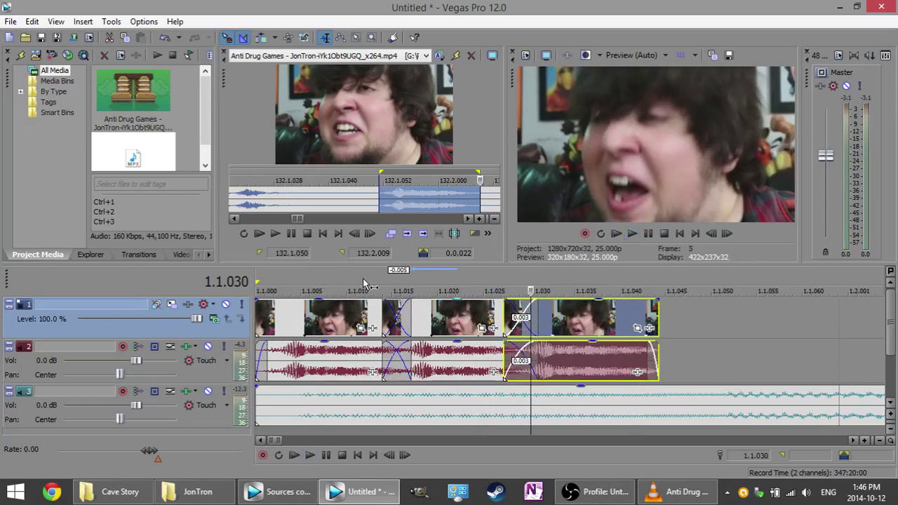
key(space)
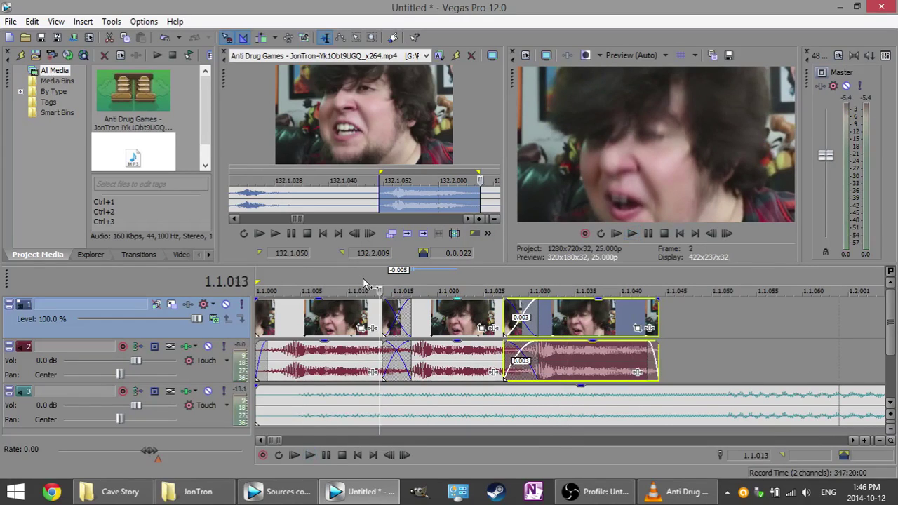
click(277, 280)
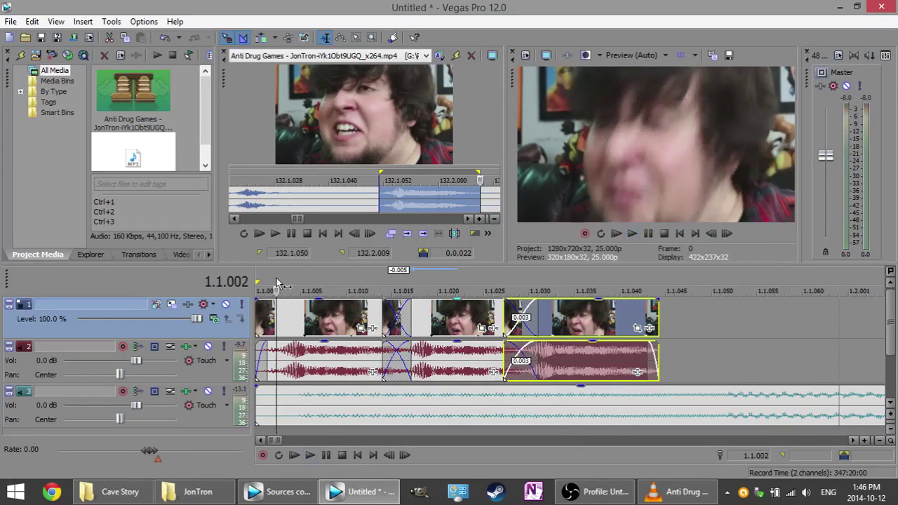
key(Return)
click(427, 356)
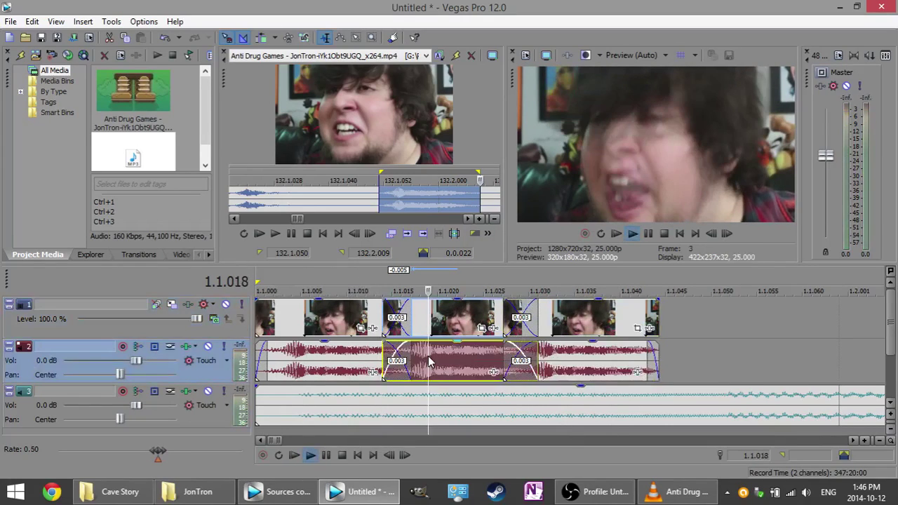
key(space)
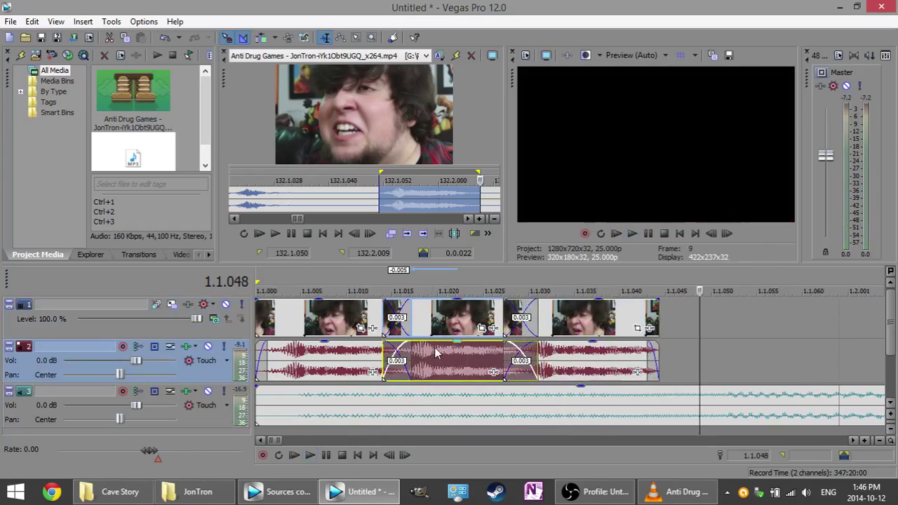
Place a fourth copy of the trimmed clip at about 1.1.037, overlapping the end of the third.
click(571, 362)
key(space)
drag(575, 362, 698, 370)
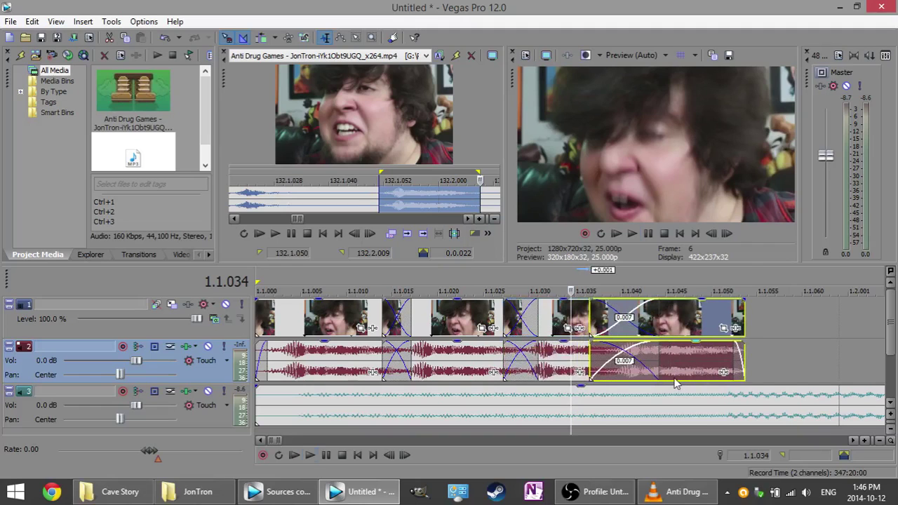
Nudge the third and second opening clips slightly earlier, to about 1.1.025 and 1.1.012, and play the adjusted run.
click(667, 381)
drag(657, 357, 559, 354)
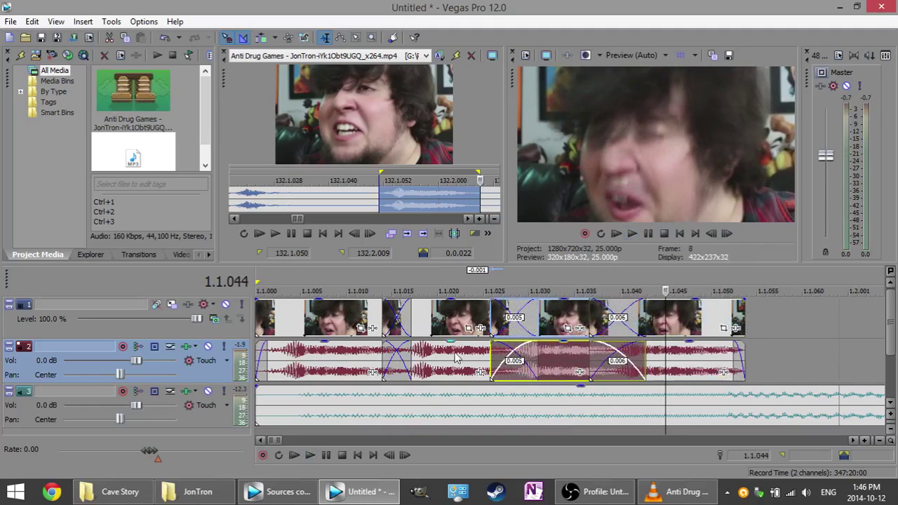
drag(456, 358, 436, 351)
key(space)
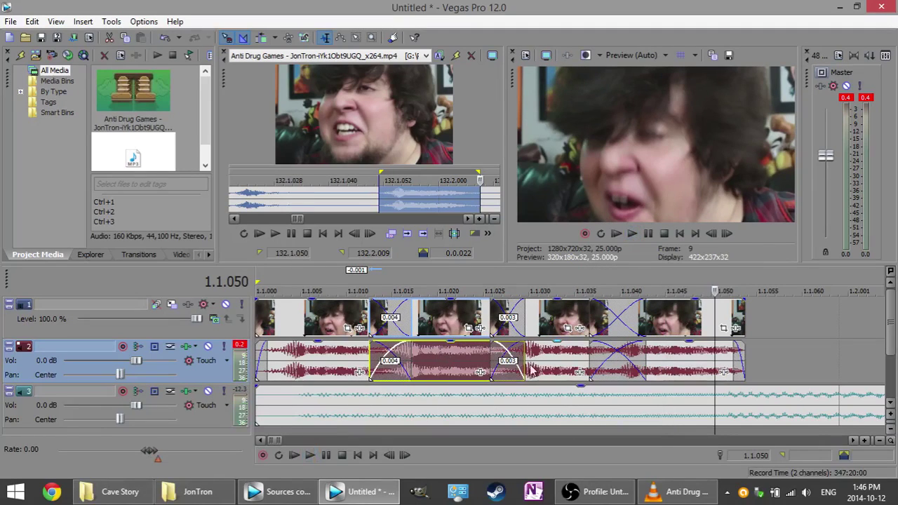
Copy all four opening clips and paste the group at about 1.1.049, slightly overlapping the fourth clip.
click(682, 376)
shift+click(318, 349)
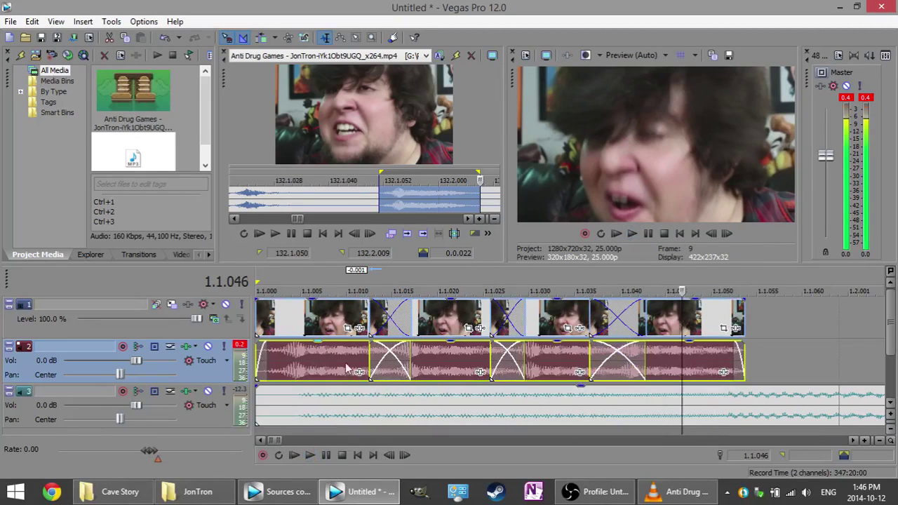
scroll(393, 371, down, 3)
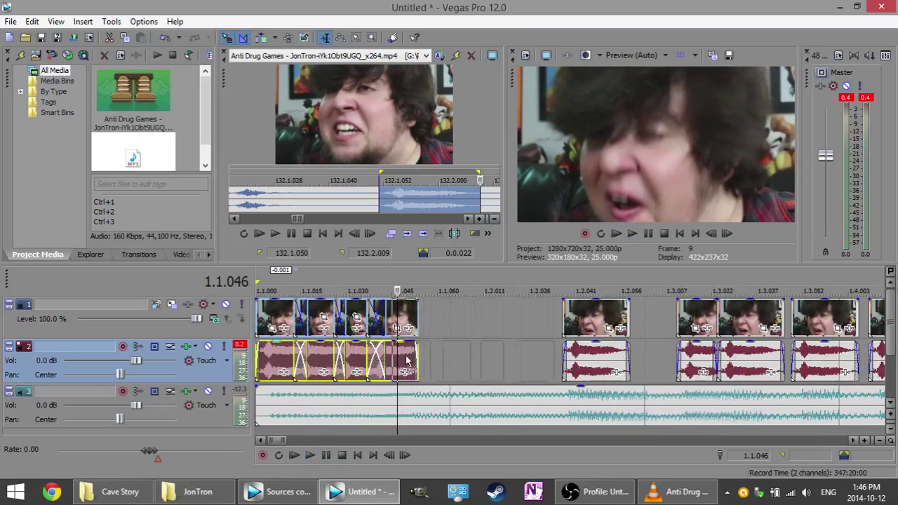
key(ctrl+v)
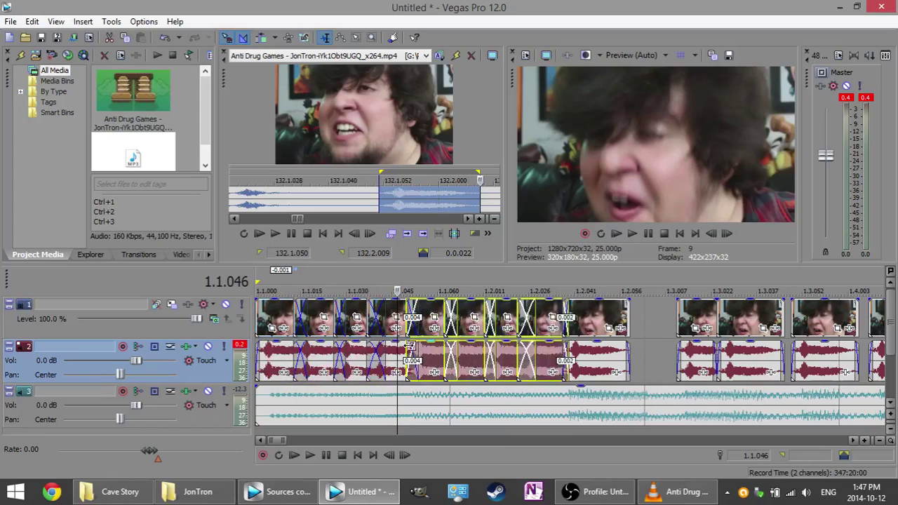
Play the eight opening clips and the following beats at half speed to check their timing against the music.
key(Return)
key(Return)
key(Return)
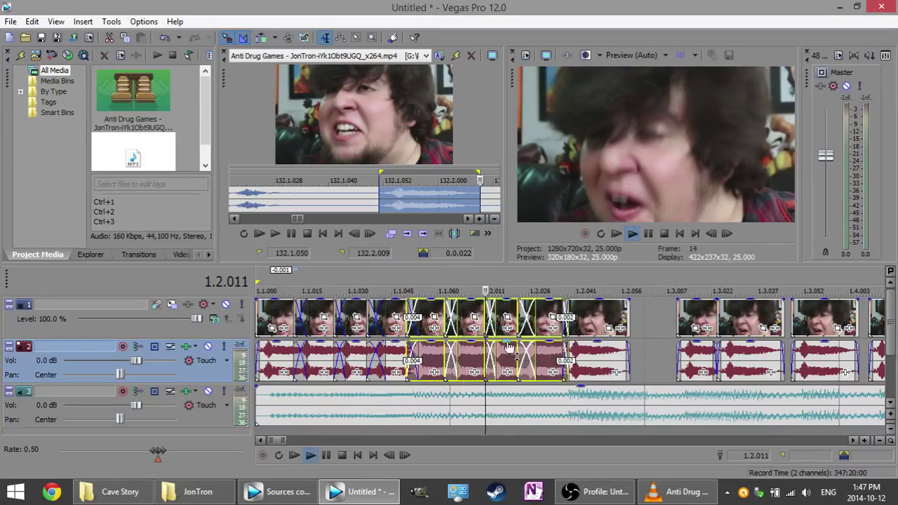
click(512, 354)
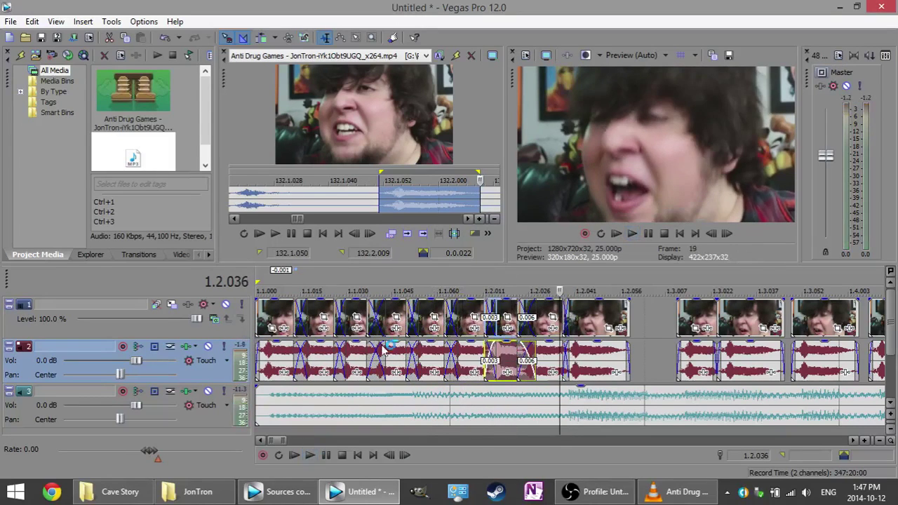
click(363, 359)
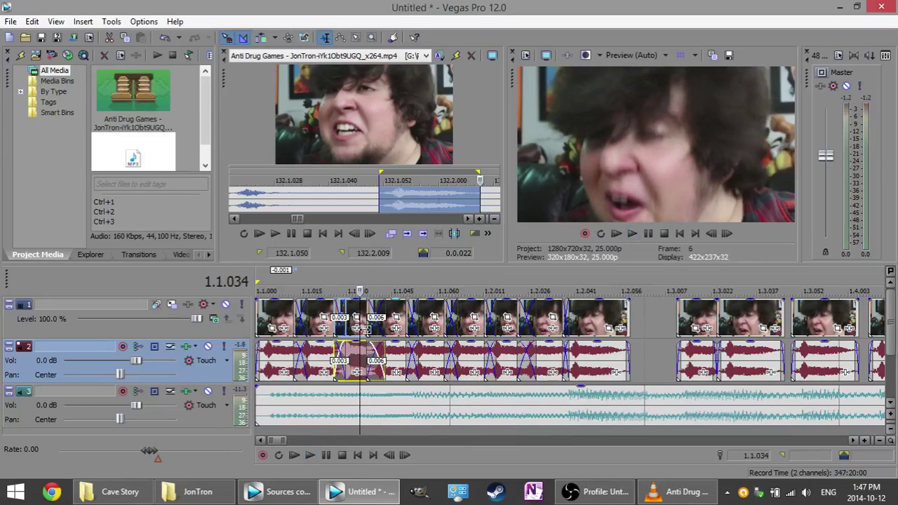
key(shift+space)
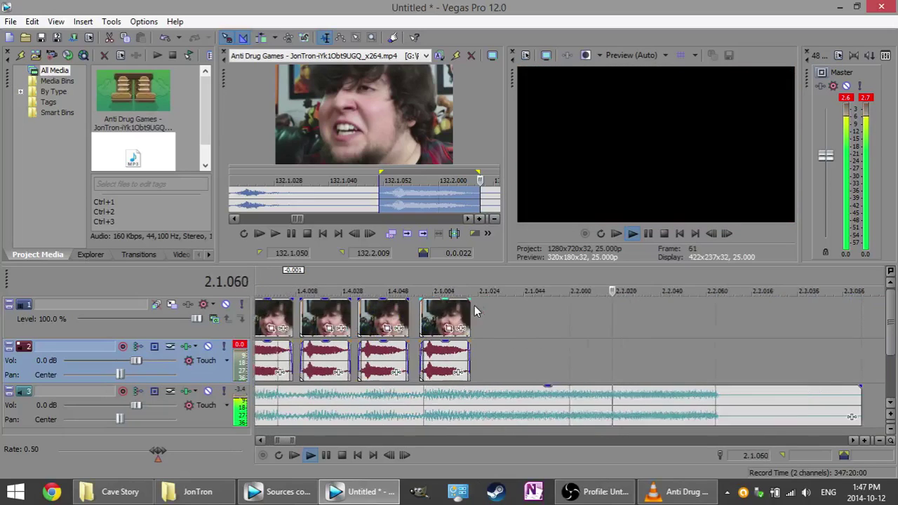
scroll(474, 305, down, 5)
key(k)
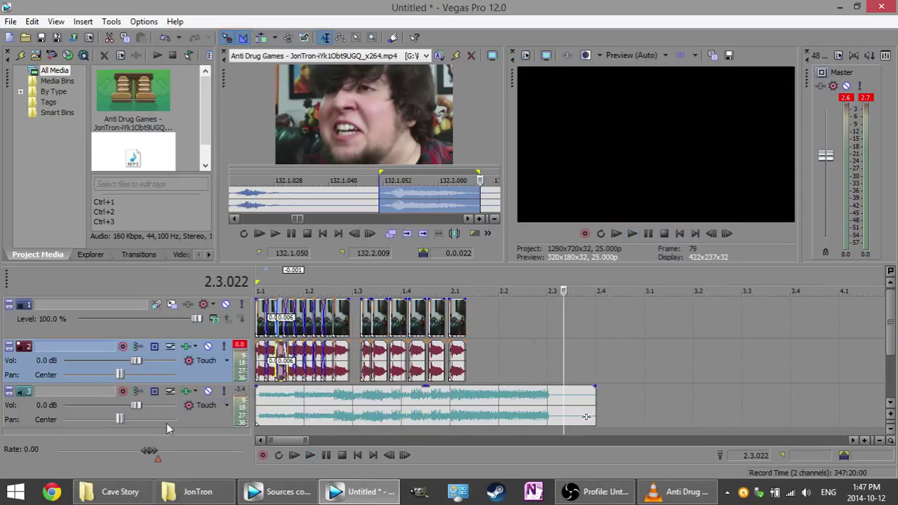
Reset the playback rate to 1.00 and briefly test playback.
right_click(166, 460)
click(200, 438)
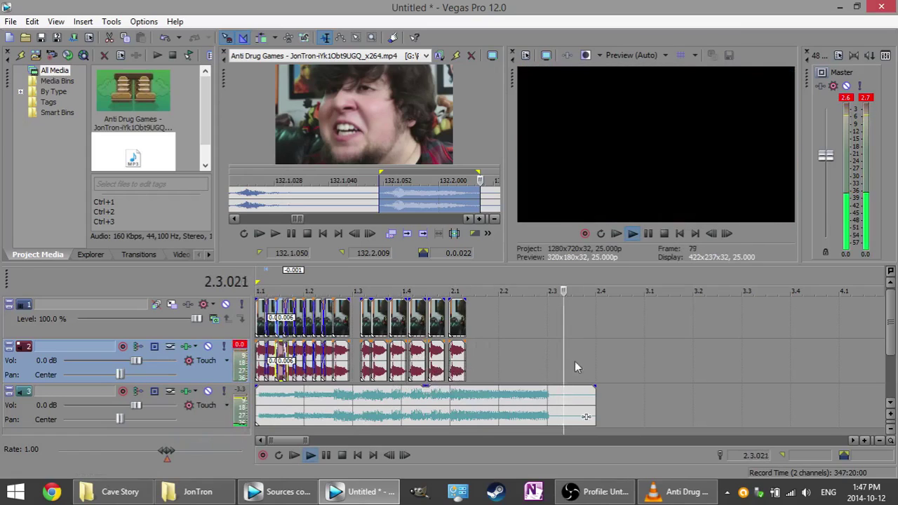
key(Return)
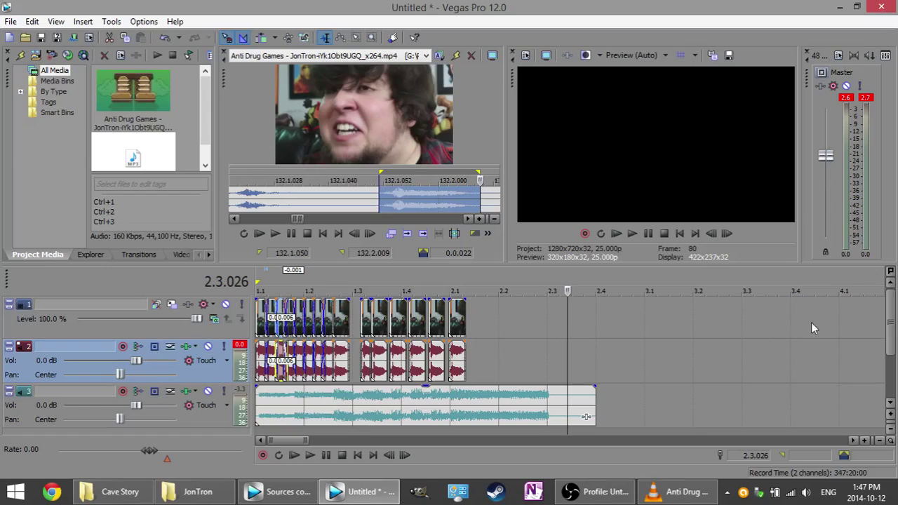
Solo the music track, listen to it from the start and again from about 1.2.002, and place the cursor at 1.2.015.
drag(891, 322, 891, 347)
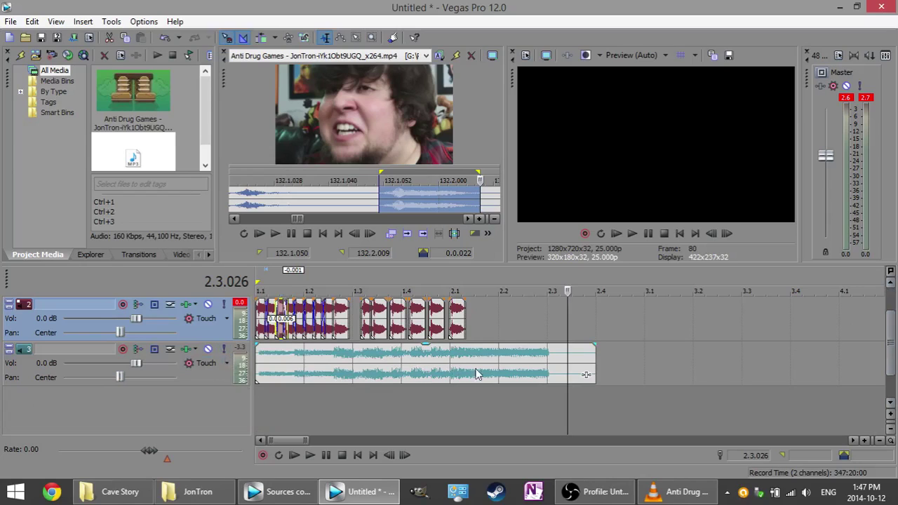
click(223, 349)
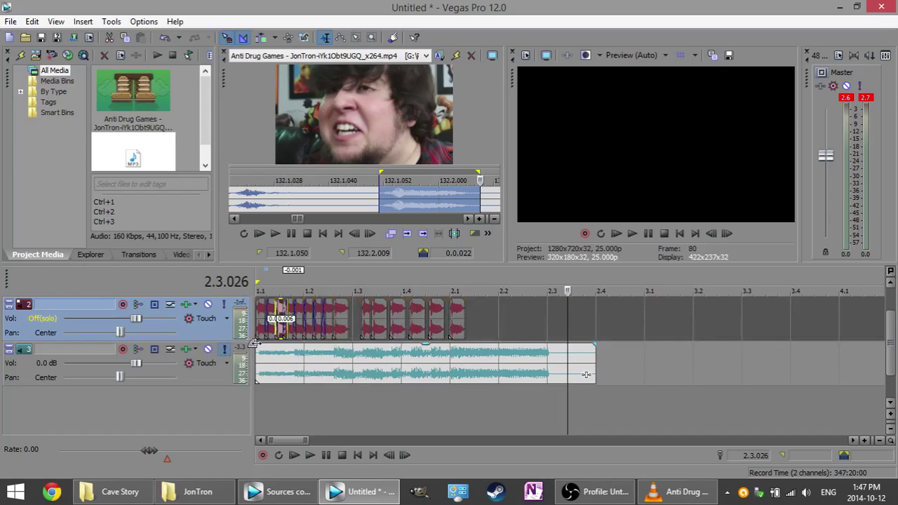
click(255, 344)
key(space)
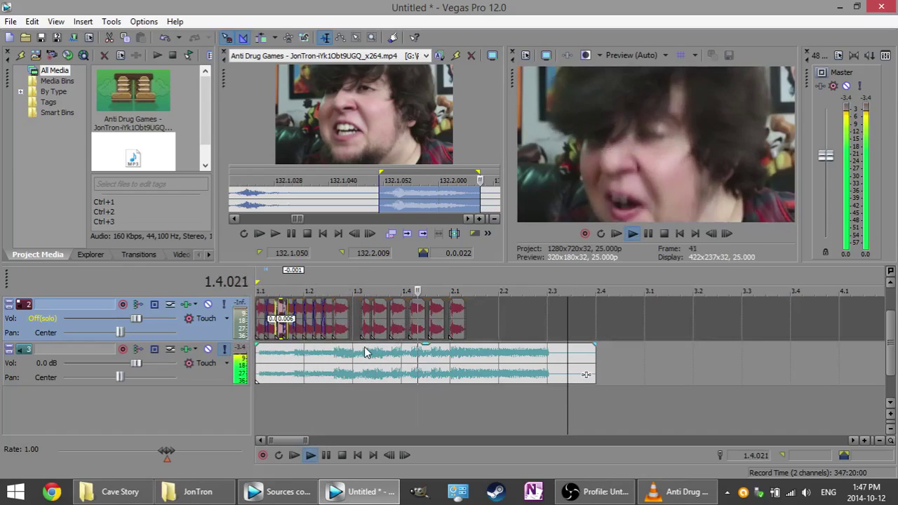
click(307, 279)
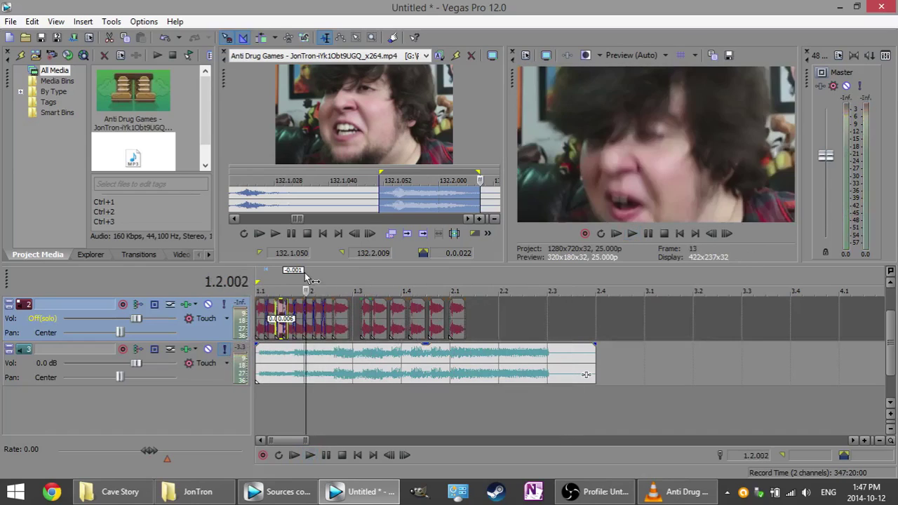
key(space)
click(334, 358)
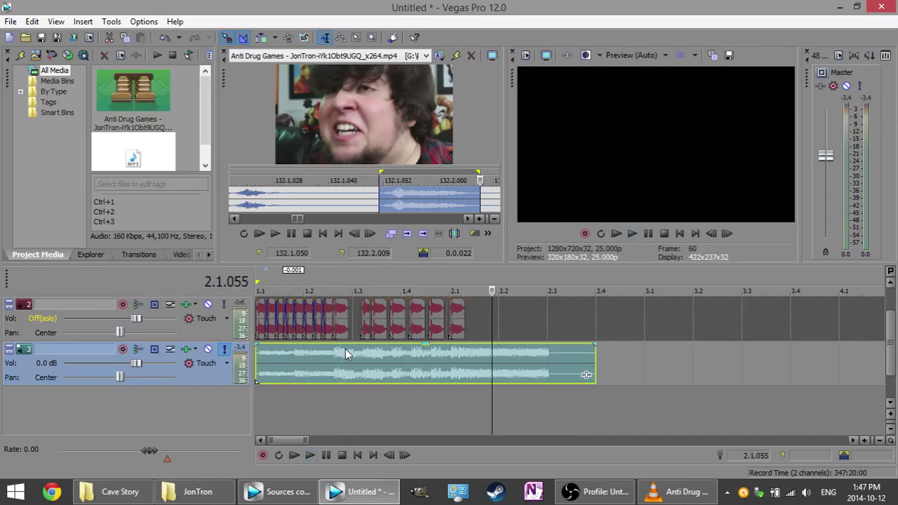
click(315, 290)
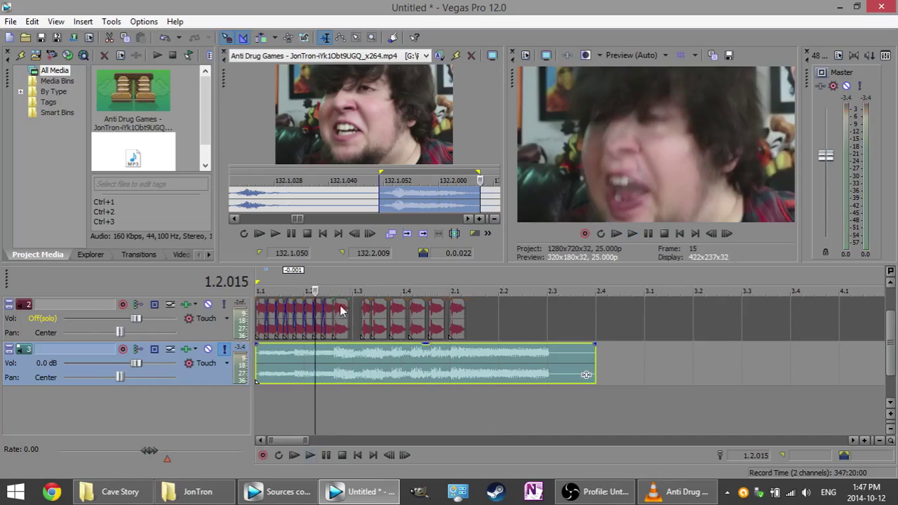
Switch to the Sources compilation.veg project and look through its clips, playing from about 00:00:21, for another sample.
mouse_move(279, 491)
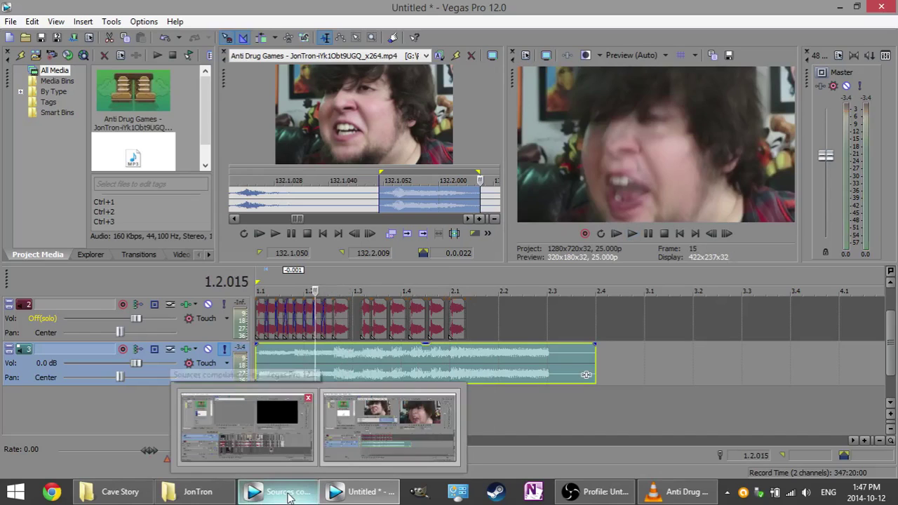
click(268, 426)
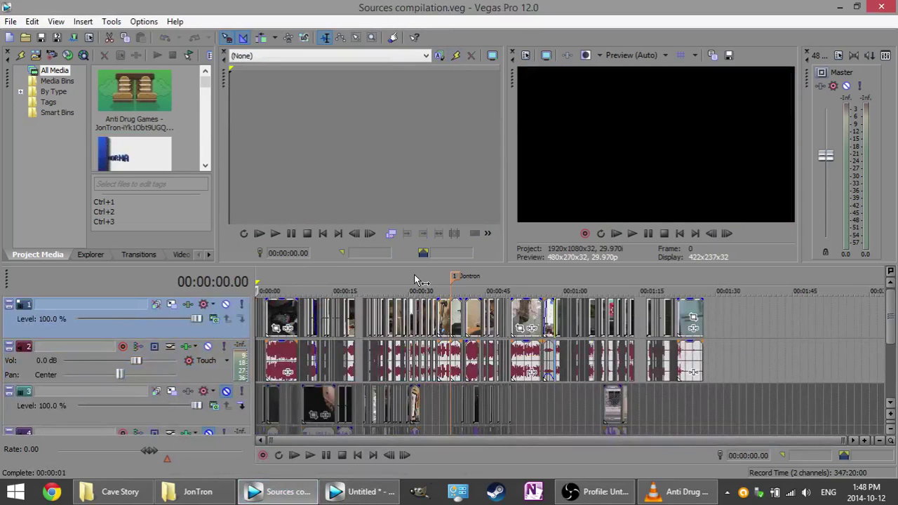
scroll(470, 330, up, 3)
click(536, 277)
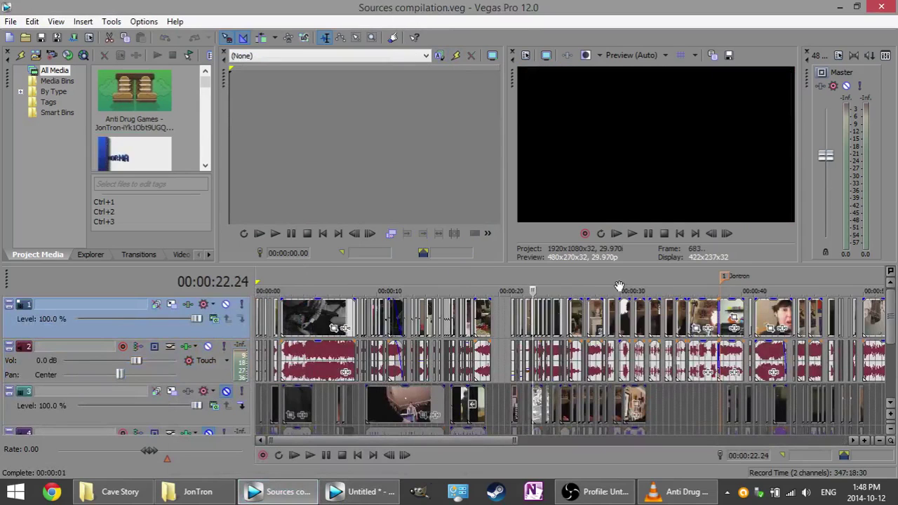
scroll(628, 306, up, 1)
scroll(632, 307, down, 2)
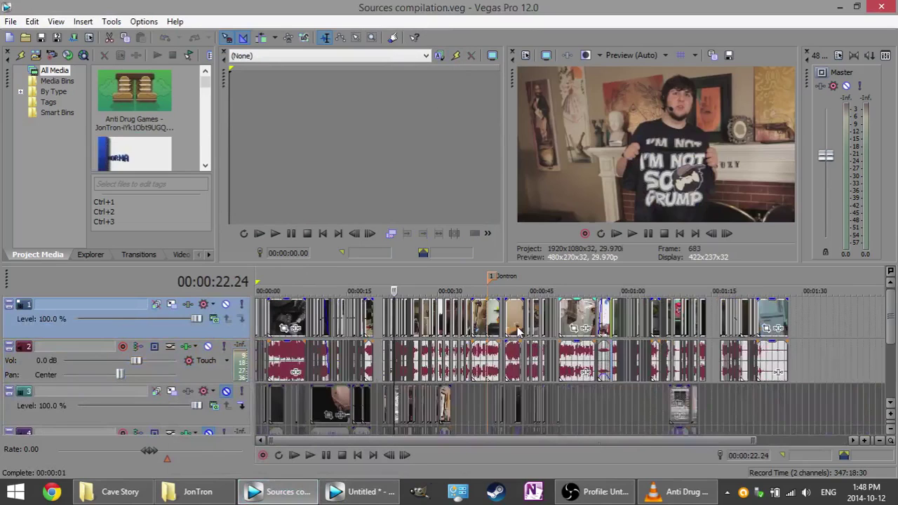
click(436, 282)
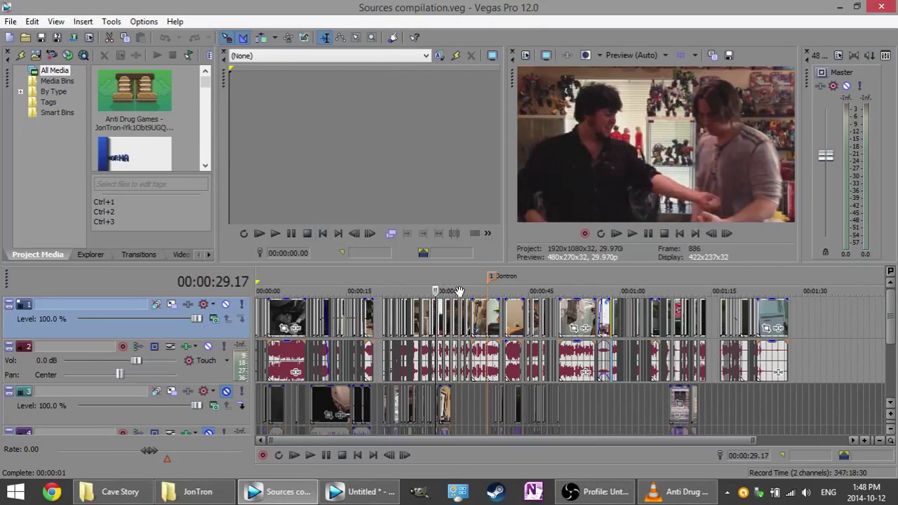
scroll(453, 276, up, 2)
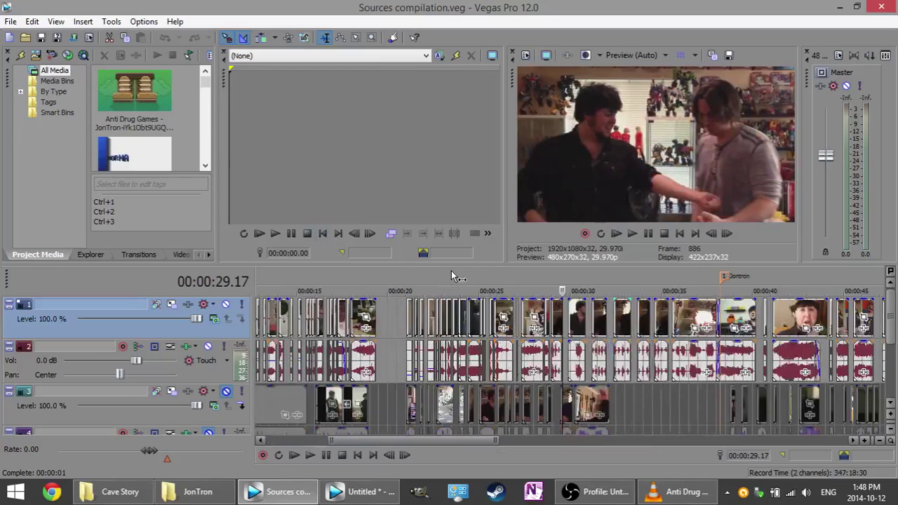
click(754, 279)
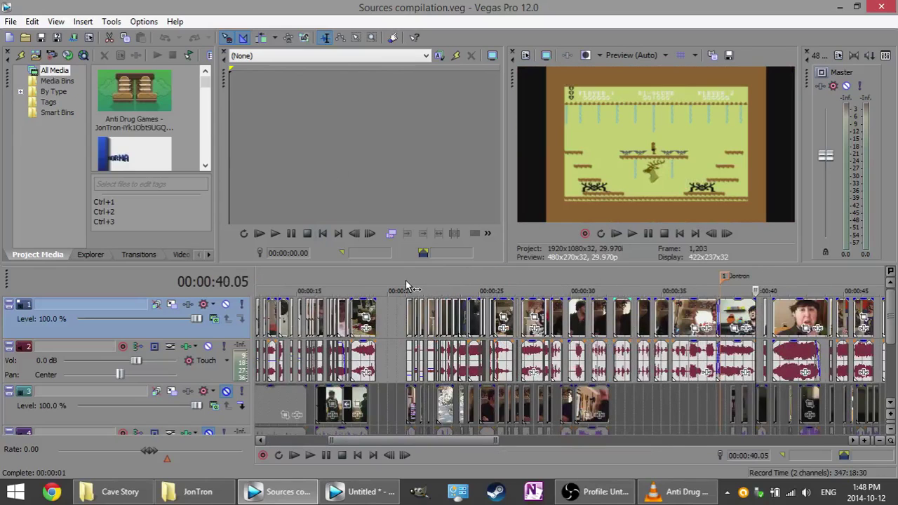
click(406, 280)
key(space)
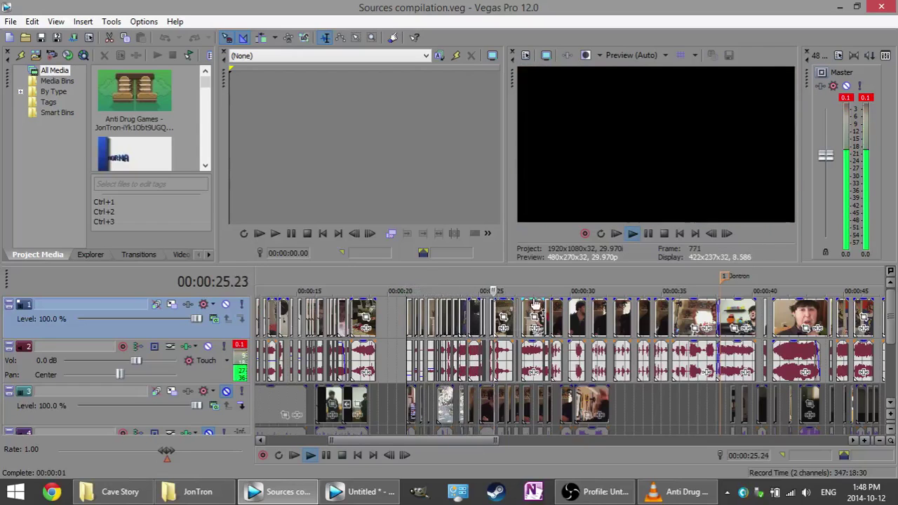
key(Return)
scroll(533, 321, left, 3)
scroll(578, 328, right, 4)
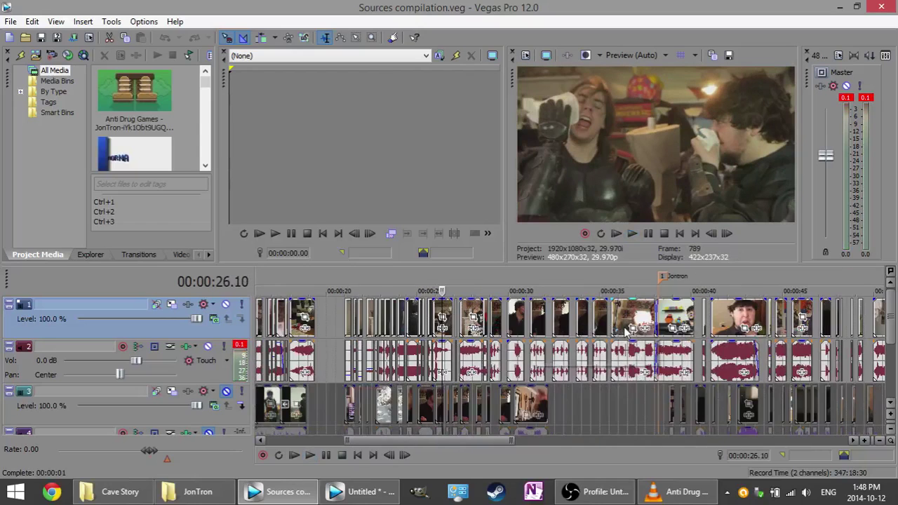
Play the clip at the Jontron marker and select the short clip at about 00:00:40.22.
click(672, 354)
scroll(646, 344, up, 5)
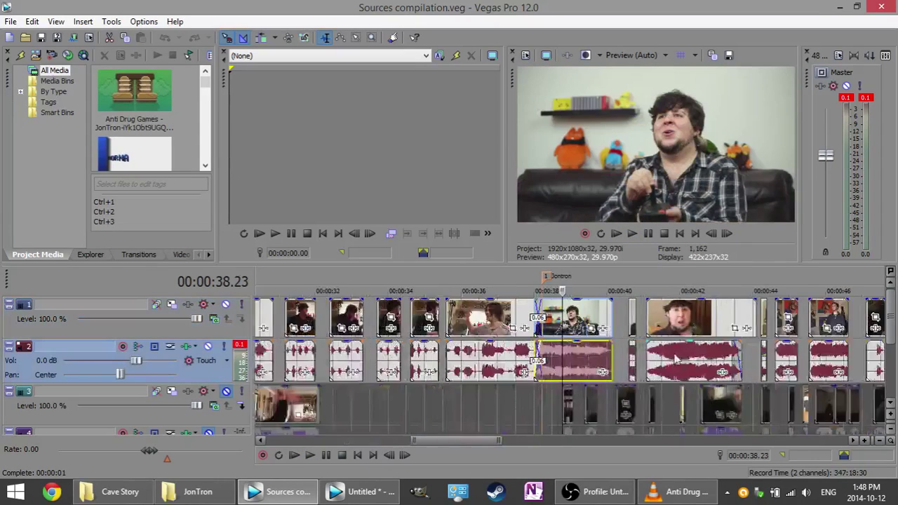
key(space)
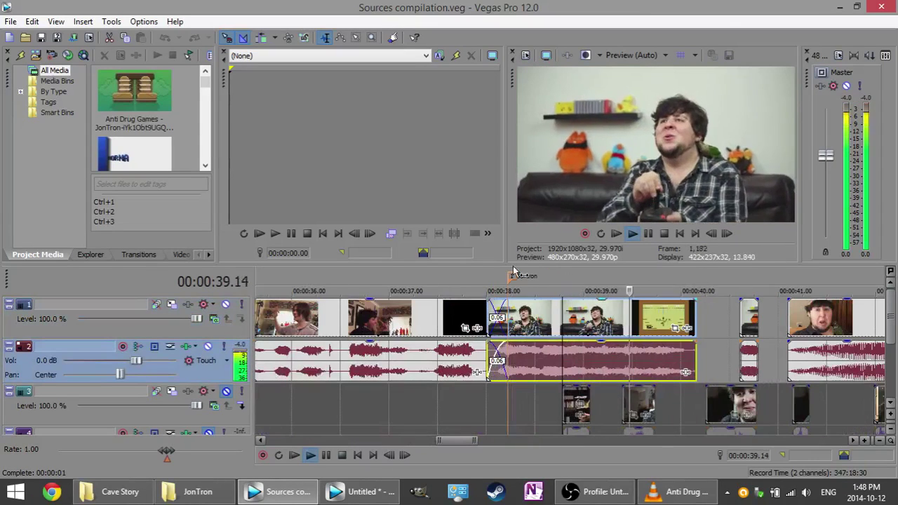
click(750, 321)
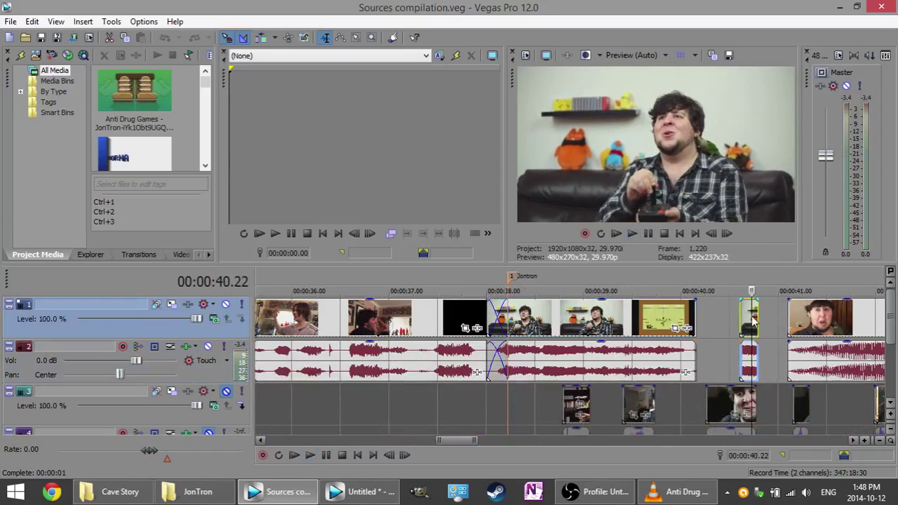
Return to the untitled project and add a new audio track below the music, with a new video track directly above it.
key(alt+Tab)
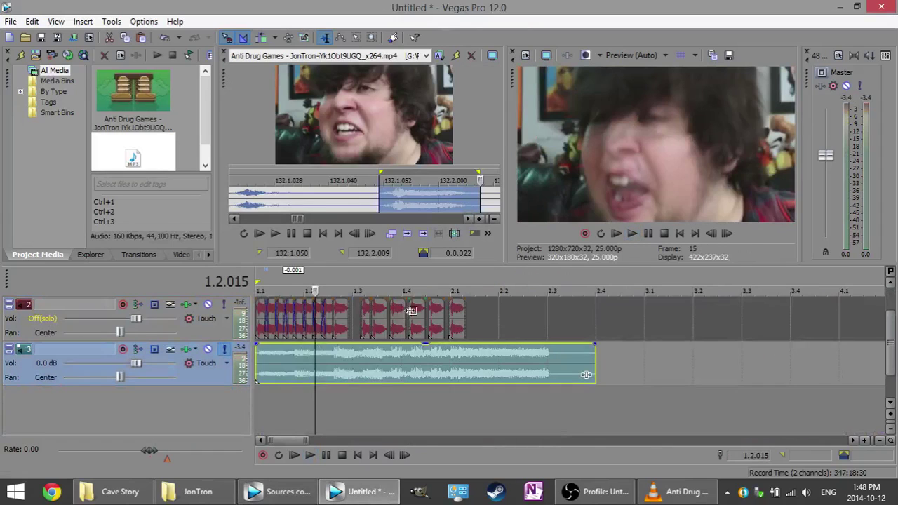
right_click(196, 414)
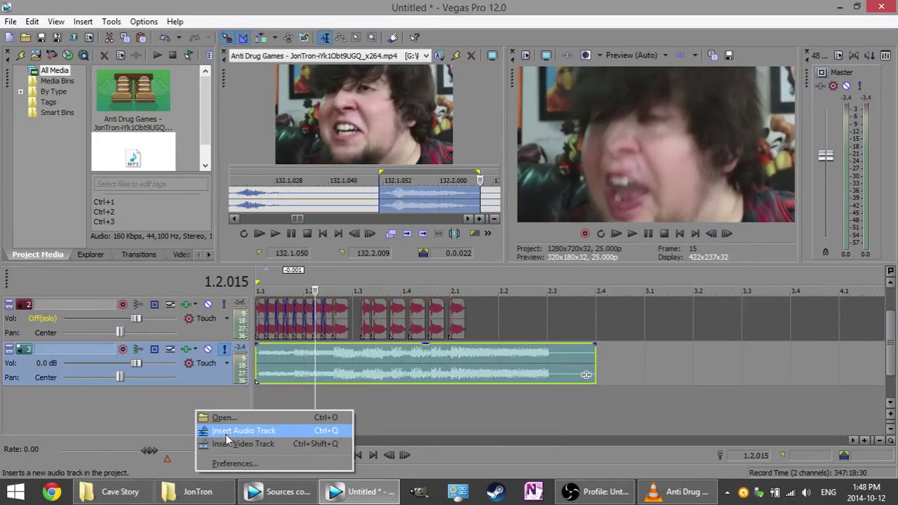
click(211, 429)
scroll(455, 401, down, 1)
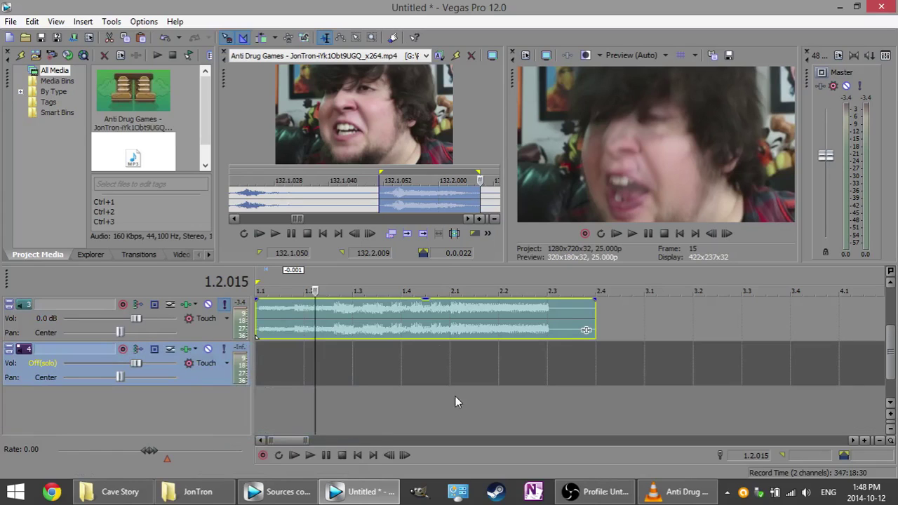
right_click(220, 409)
click(261, 428)
scroll(455, 365, down, 3)
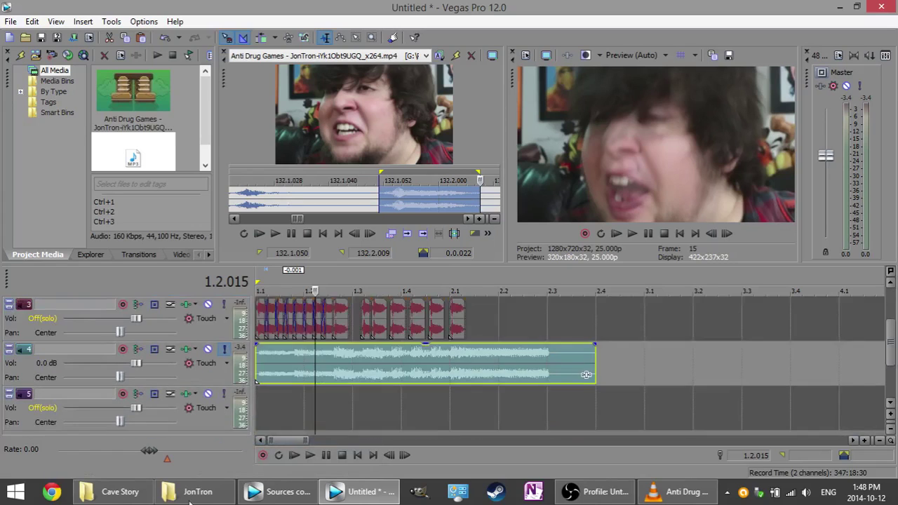
drag(189, 502, 218, 341)
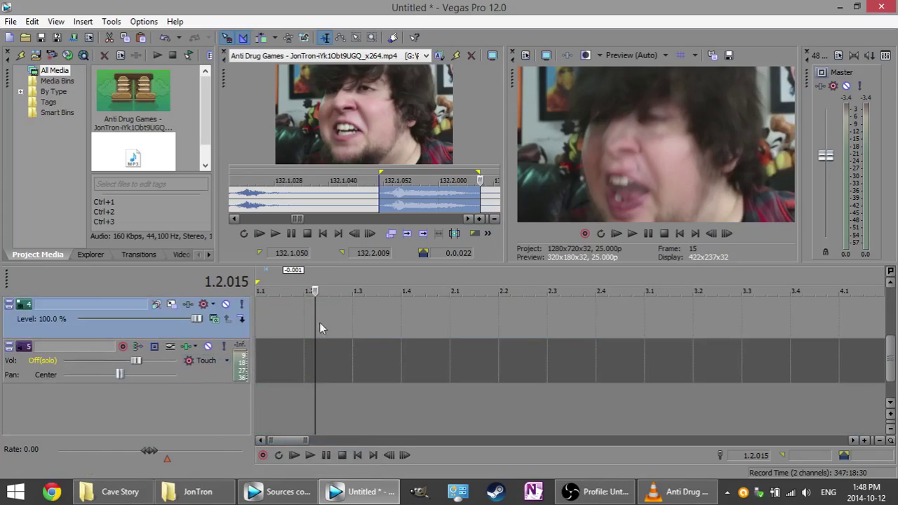
Solo the new audio track below the music and paste the copied JonTron clip onto the two new tracks.
click(225, 346)
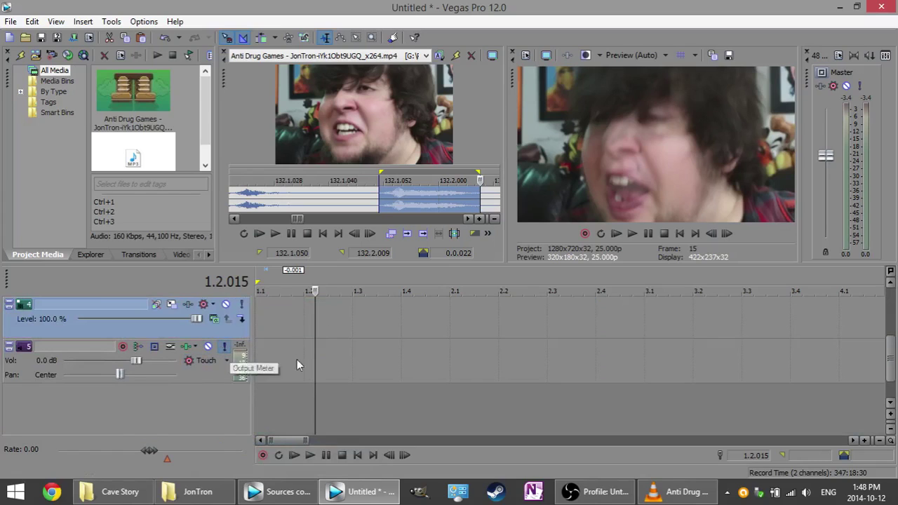
scroll(324, 361, up, 2)
scroll(324, 362, down, 1)
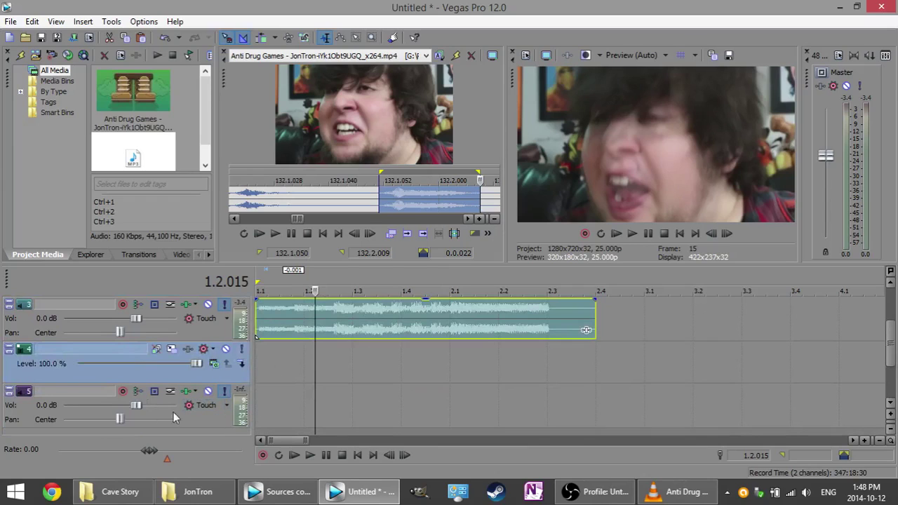
click(325, 401)
key(ctrl+v)
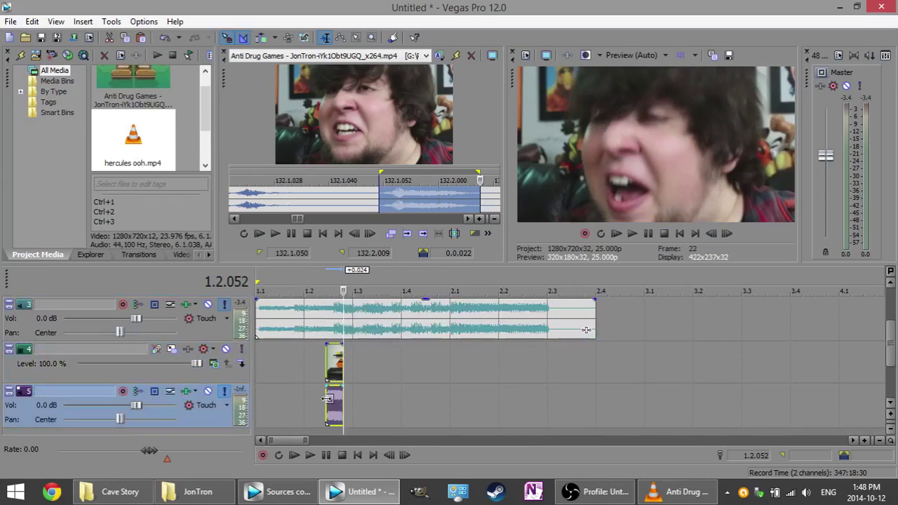
Move the pasted clip to start at 1.2.037, aligned with the vocal sample on track 2.
drag(335, 363, 344, 367)
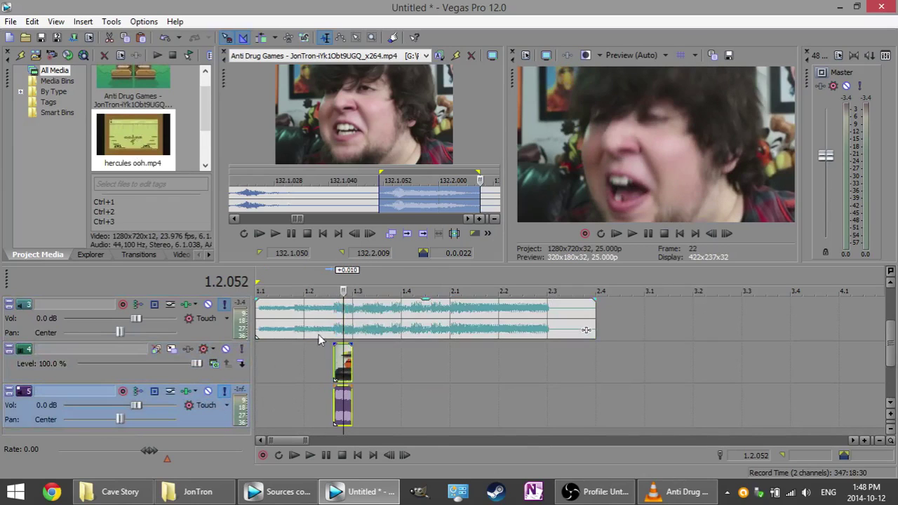
scroll(390, 363, up, 1)
click(335, 308)
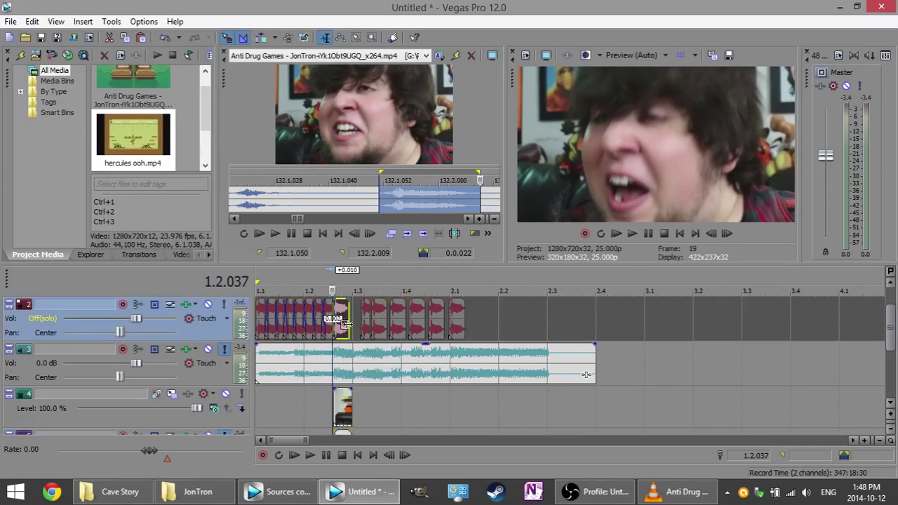
scroll(456, 336, up, 5)
drag(601, 424, 595, 424)
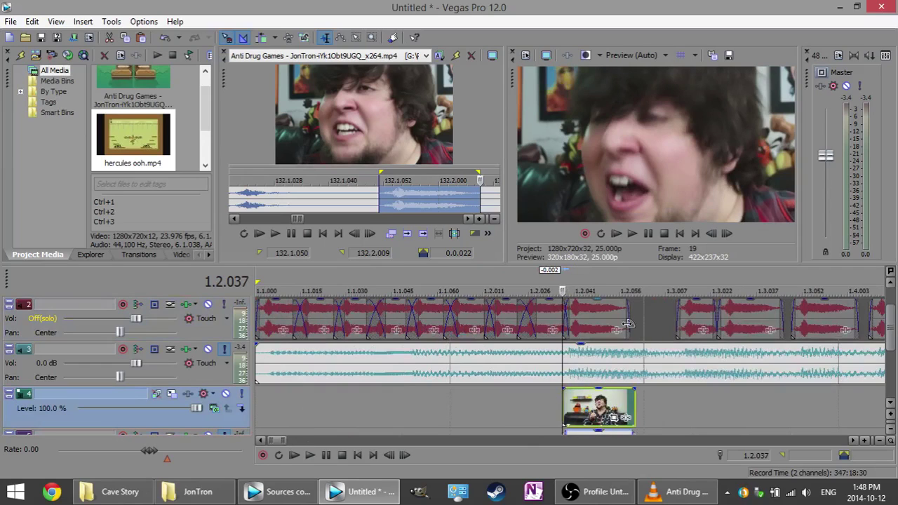
Play the new clip against the music, listening from inside the clip and from about 1.1.045.
scroll(694, 351, down, 1)
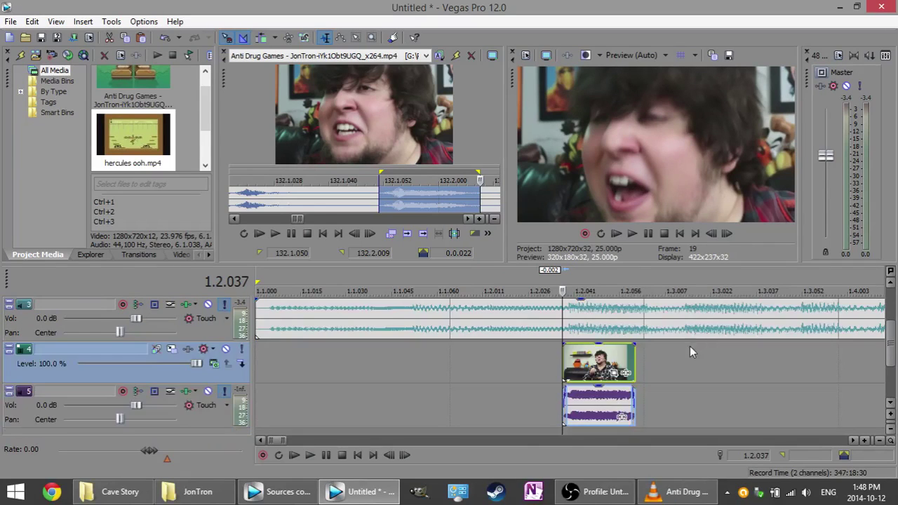
scroll(689, 346, up, 1)
key(space)
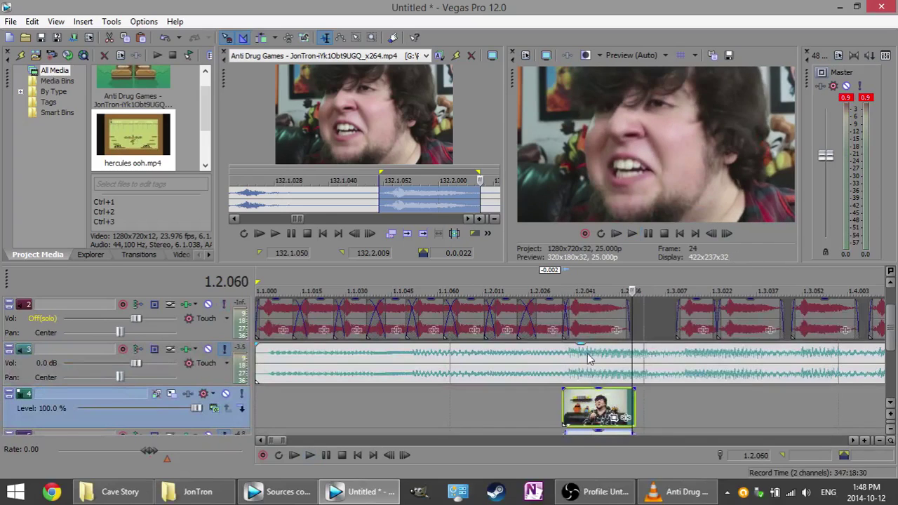
scroll(600, 400, down, 1)
click(599, 400)
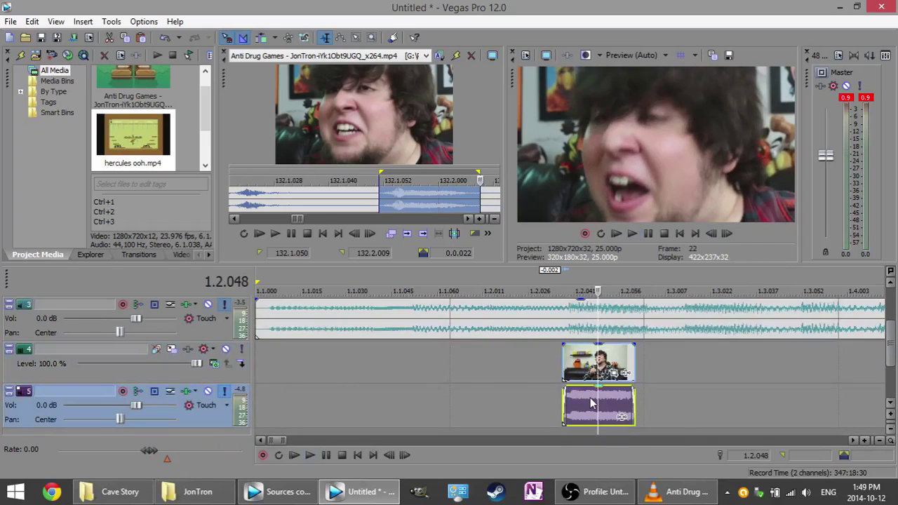
click(577, 404)
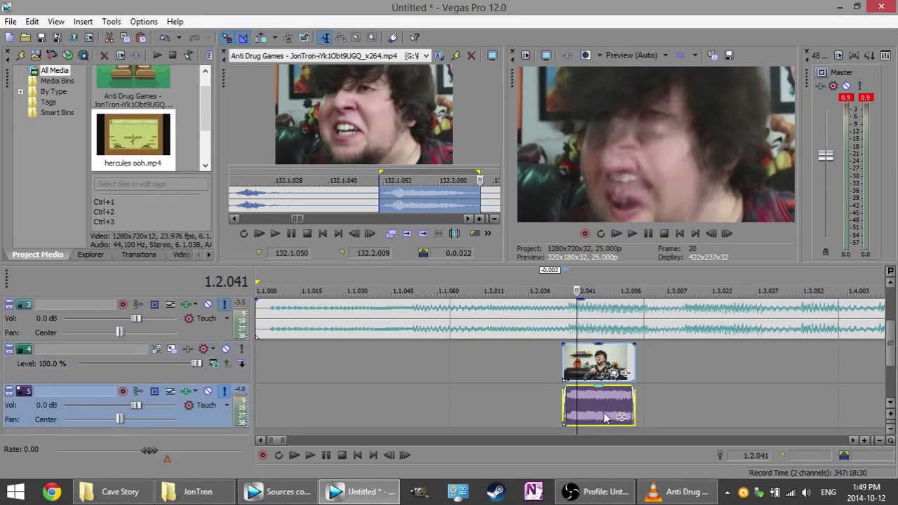
click(621, 361)
click(593, 413)
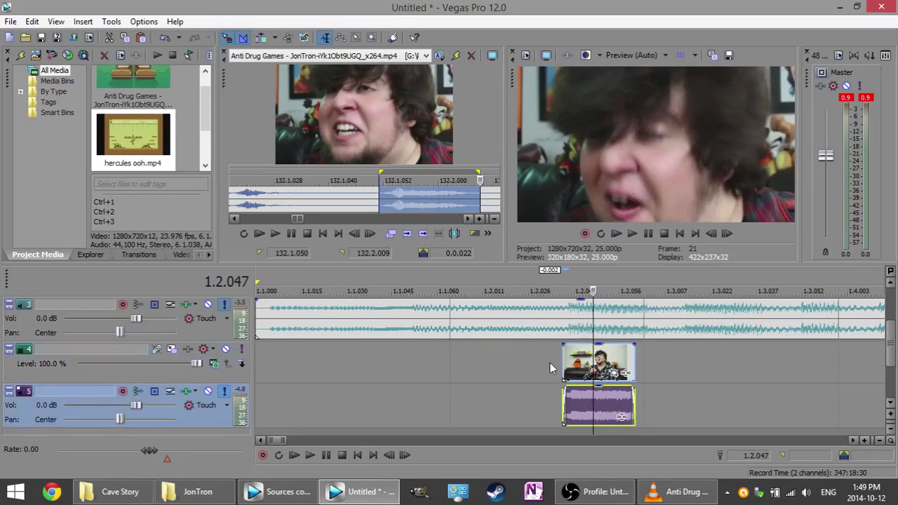
click(400, 289)
key(space)
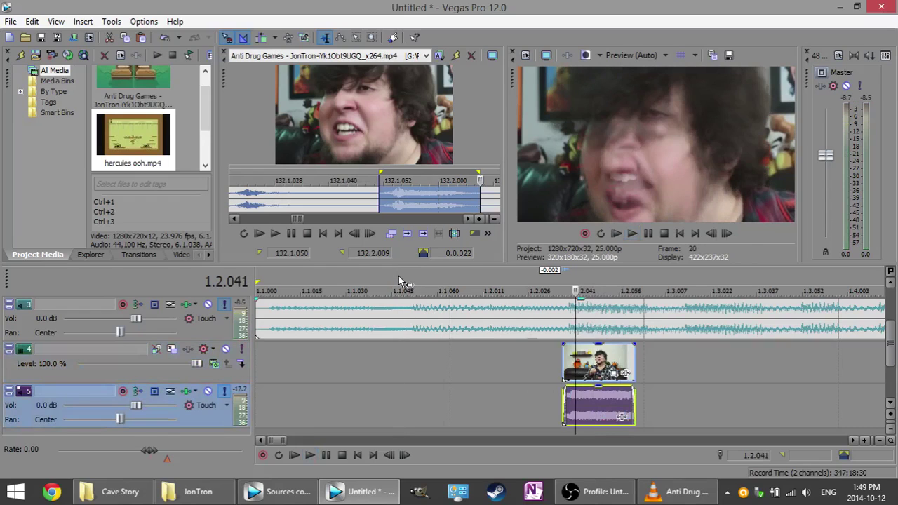
scroll(414, 301, down, 5)
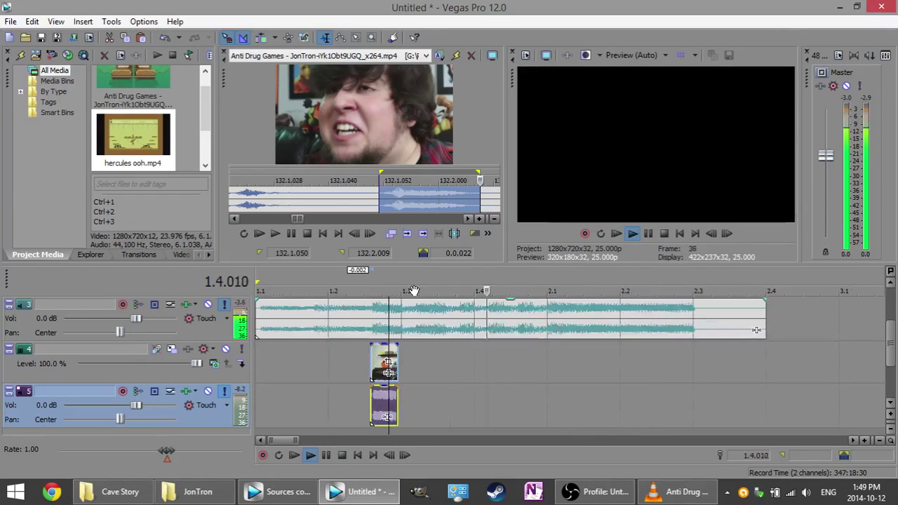
scroll(416, 309, up, 3)
click(321, 292)
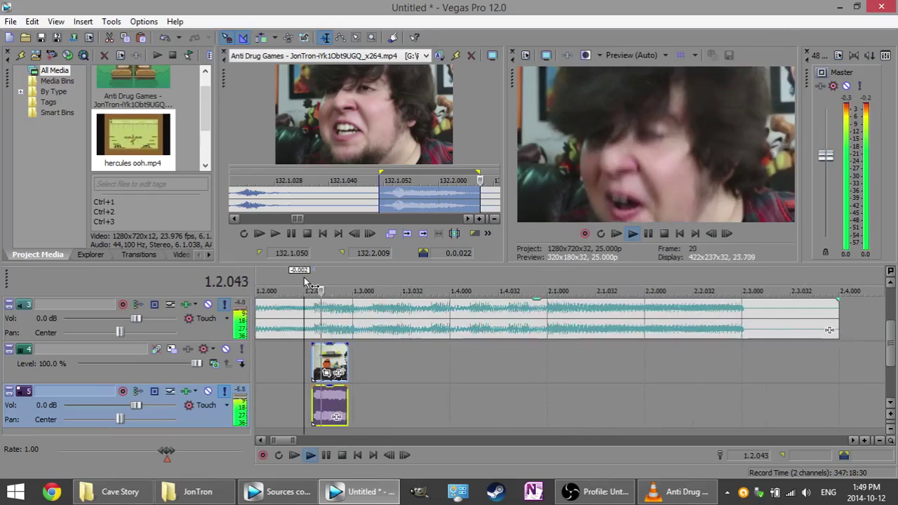
Place six copies of the clip along the new tracks, aligned with the last six vocal samples on track 2.
scroll(457, 385, up, 1)
drag(326, 409, 416, 407)
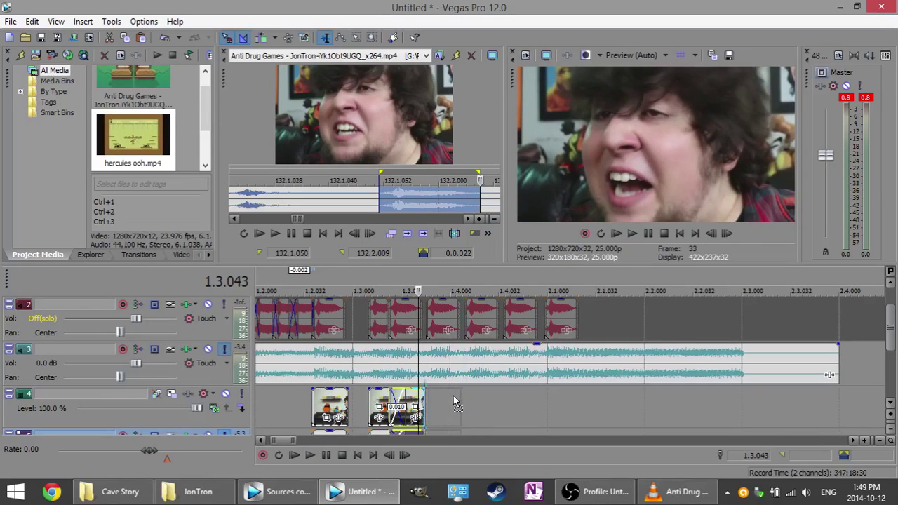
key(ctrl+v)
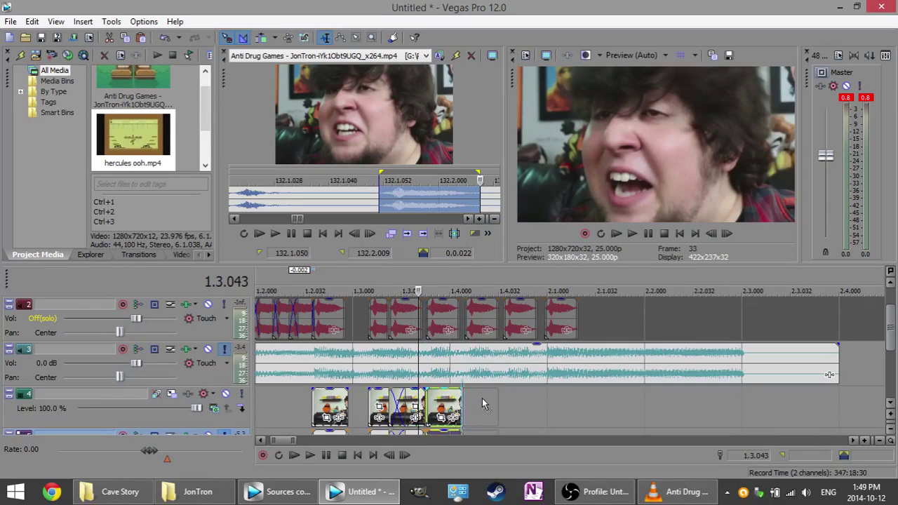
key(ctrl+v)
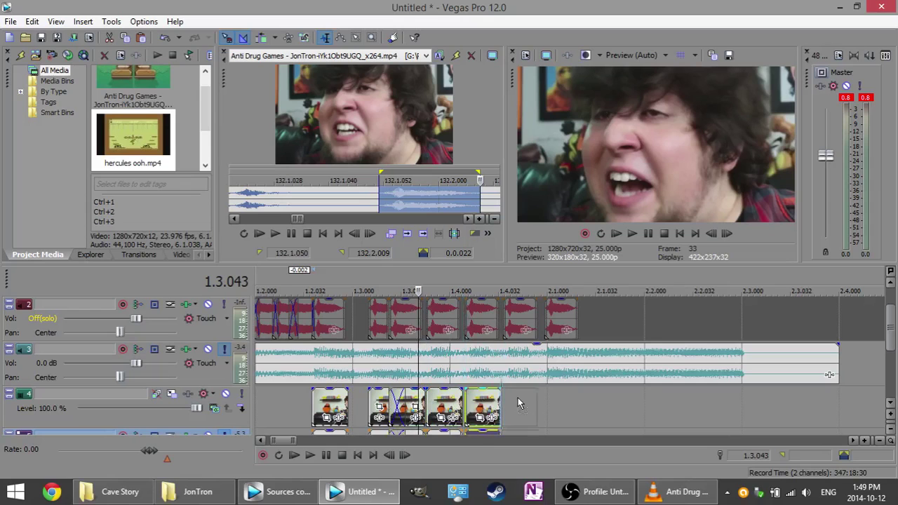
key(ctrl+v)
key(ctrl+v)
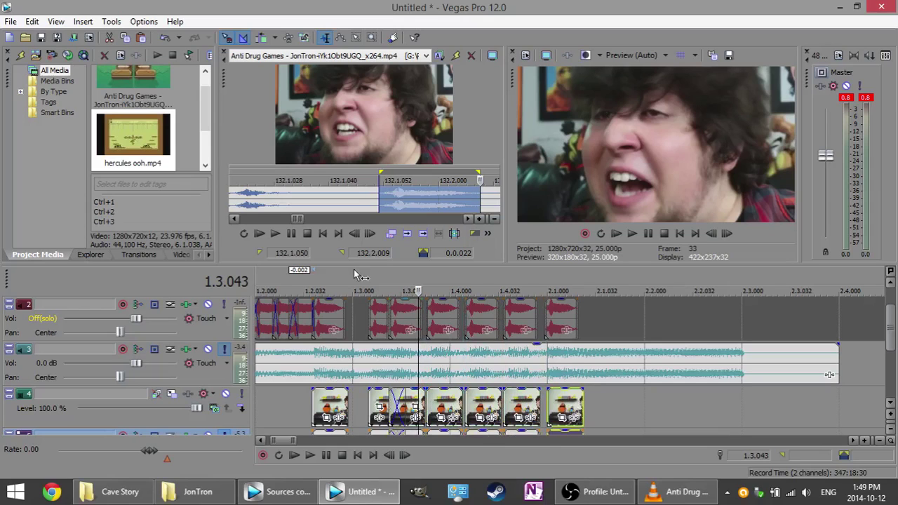
Play the arrangement from about 1.2.043 and select the third to fifth clip copies together.
click(322, 279)
key(space)
click(442, 407)
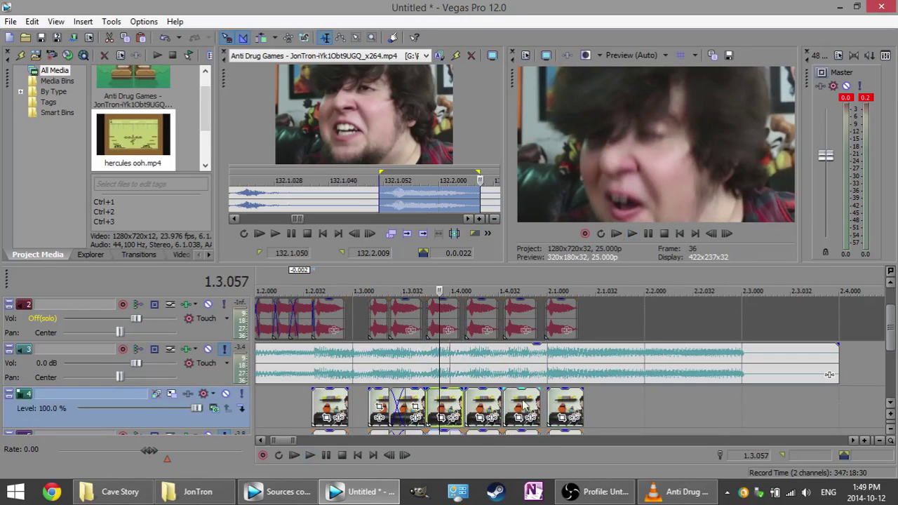
scroll(535, 390, down, 1)
shift+click(528, 400)
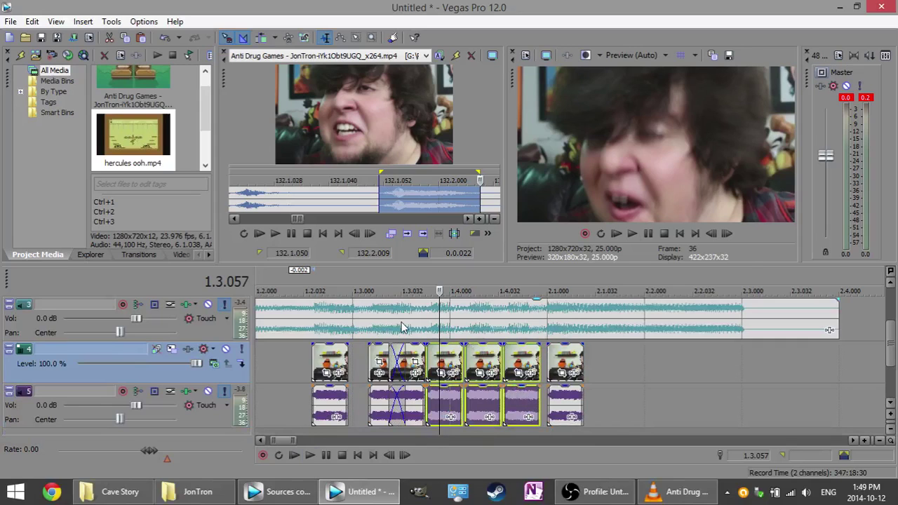
key(space)
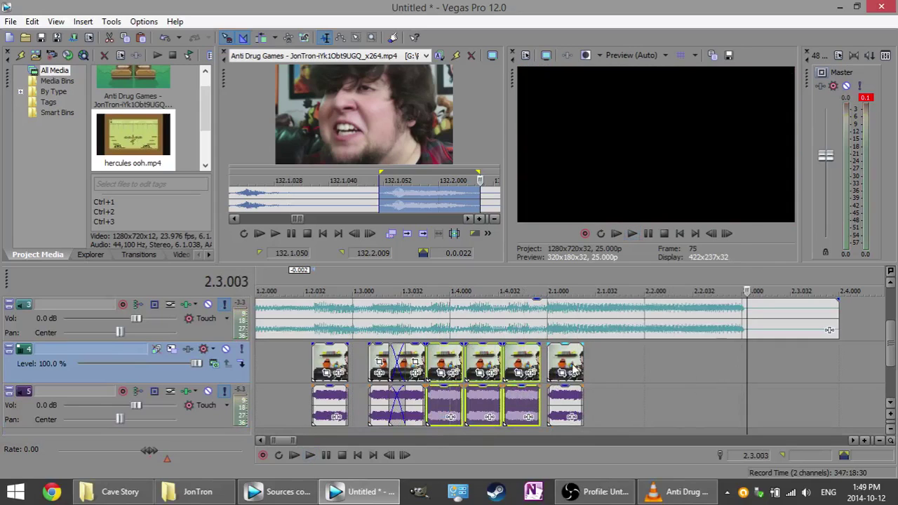
Extend the last clip copy to end at about 2.1.059 and play the ending.
click(572, 366)
drag(583, 360, 637, 369)
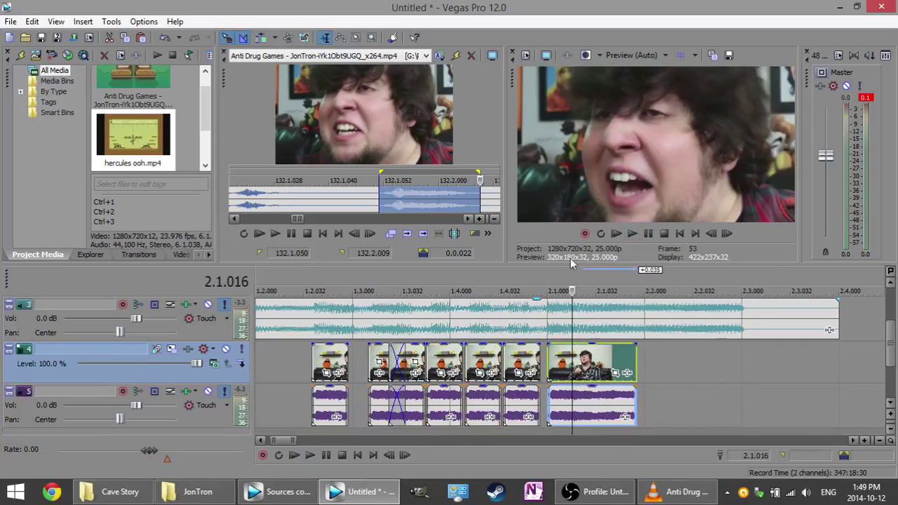
key(space)
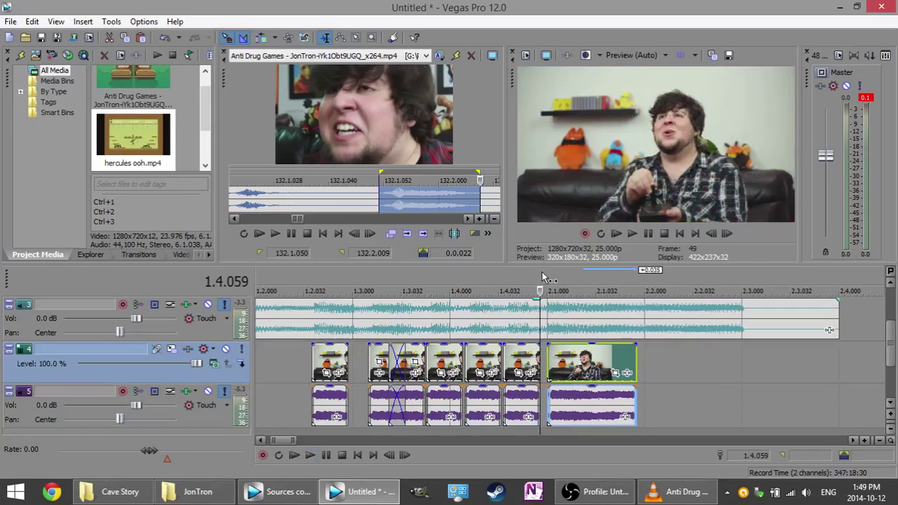
key(space)
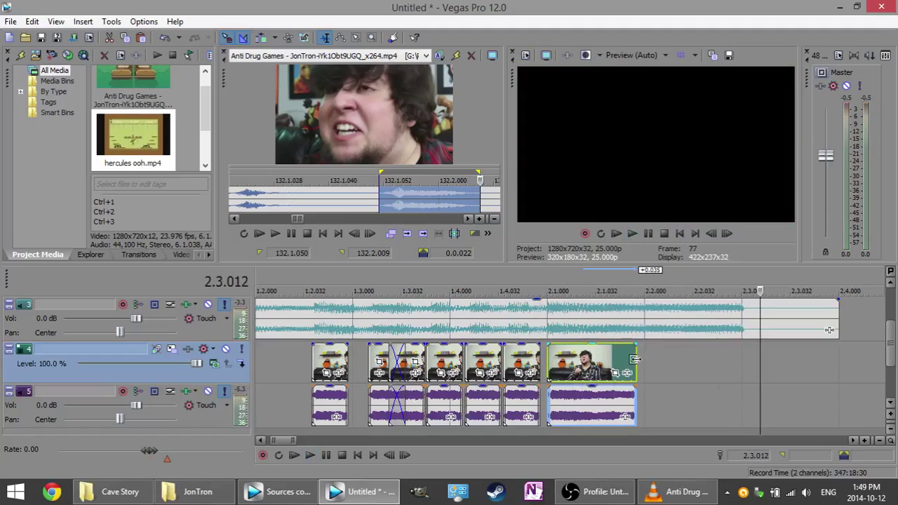
Time-stretch the last clip to end at about 2.3.000 and play the sequence again.
click(636, 358)
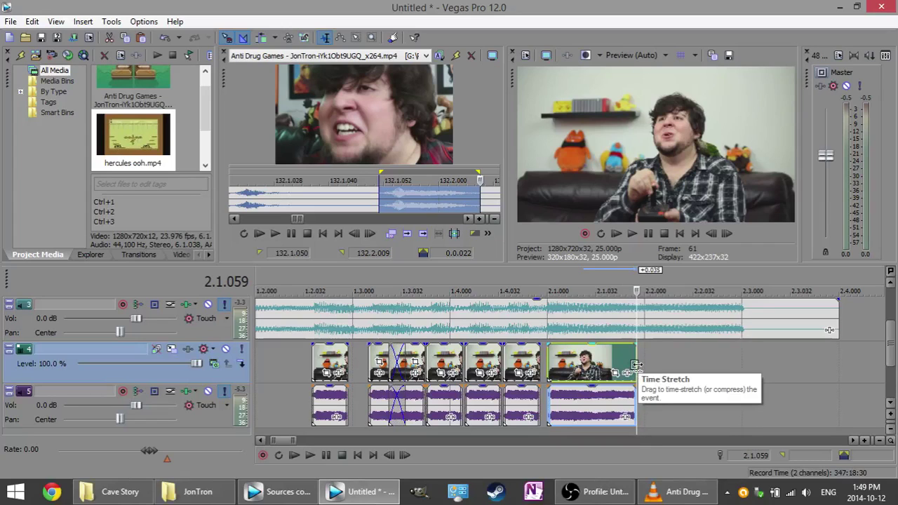
drag(635, 365, 740, 363)
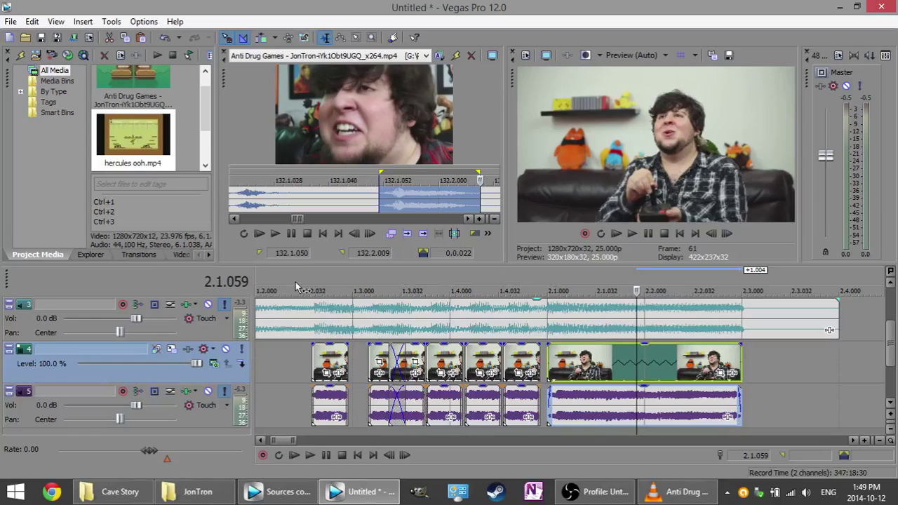
click(326, 286)
key(space)
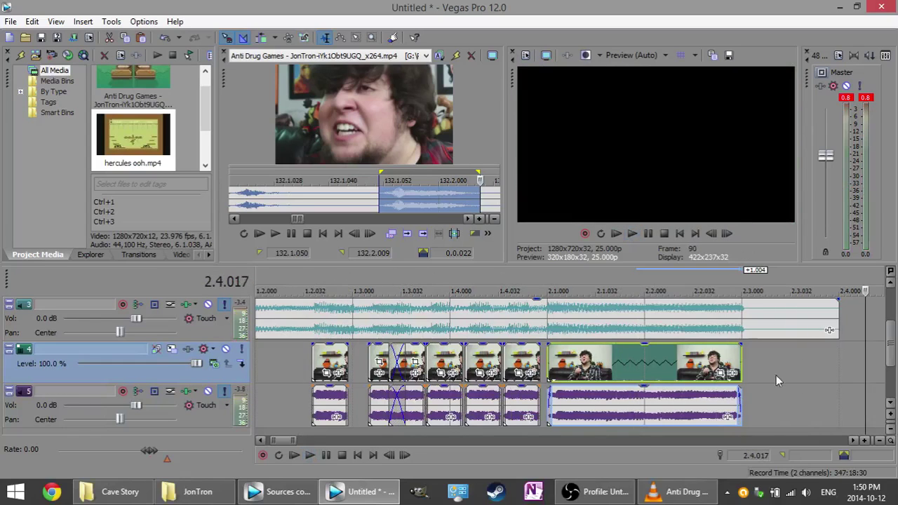
Unsolo the music and new audio tracks and play the whole arrangement from the start.
scroll(787, 374, up, 1)
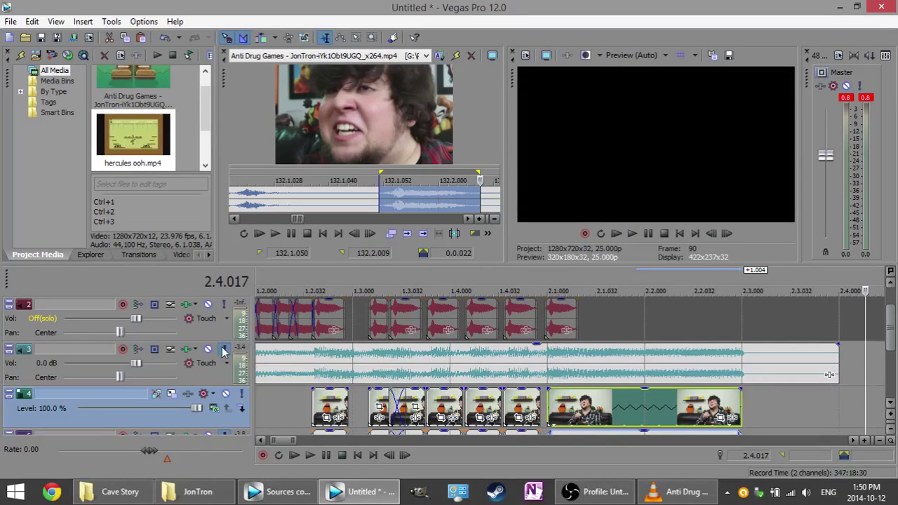
scroll(232, 350, down, 1)
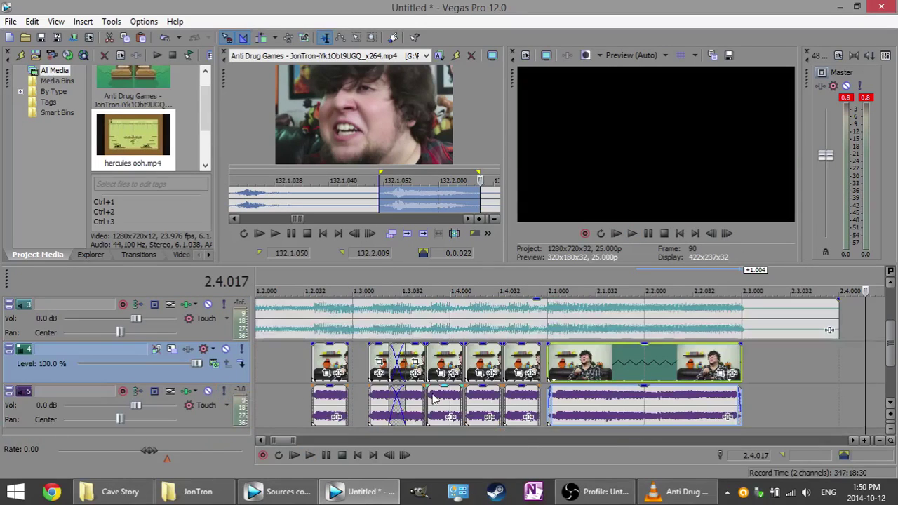
key(ctrl+Home)
key(space)
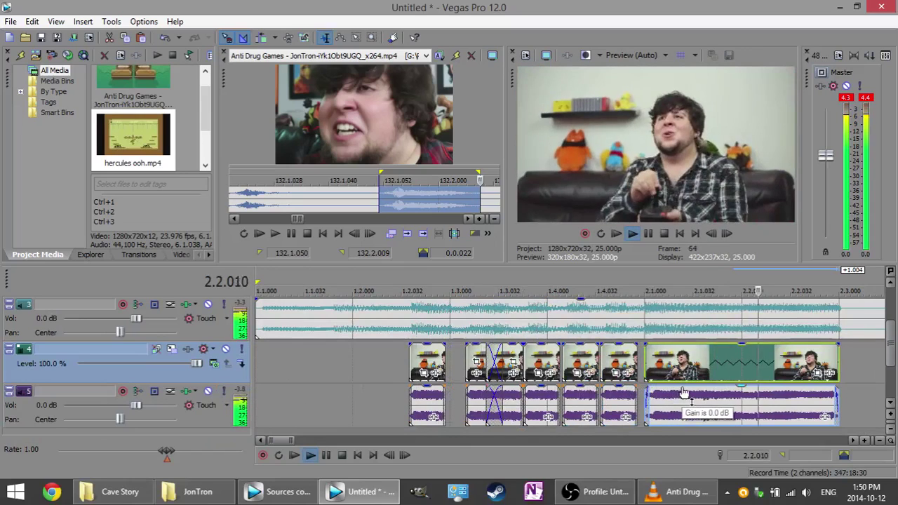
scroll(507, 389, left, 3)
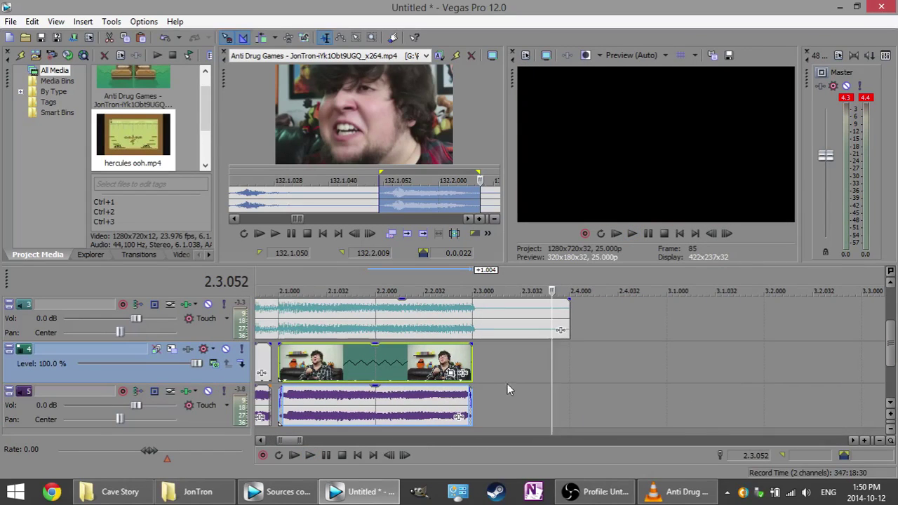
Lengthen the last clip to end at 2.4.054 and add a video fade-out starting at about 2.4.000.
drag(463, 357, 720, 366)
key(space)
key(space)
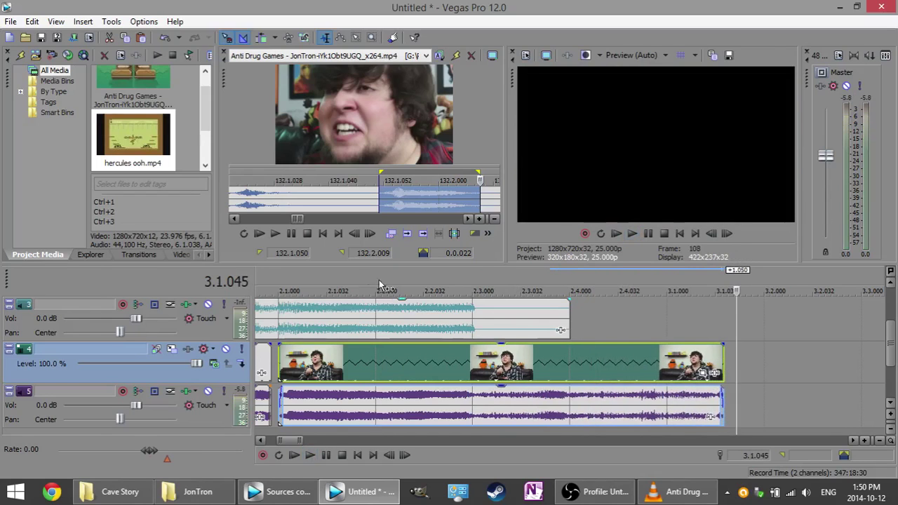
click(365, 291)
key(Return)
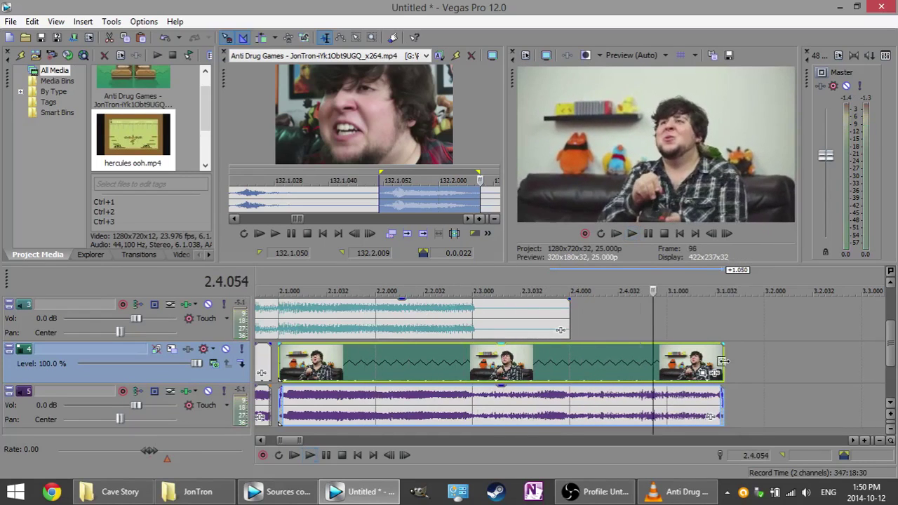
drag(723, 360, 651, 391)
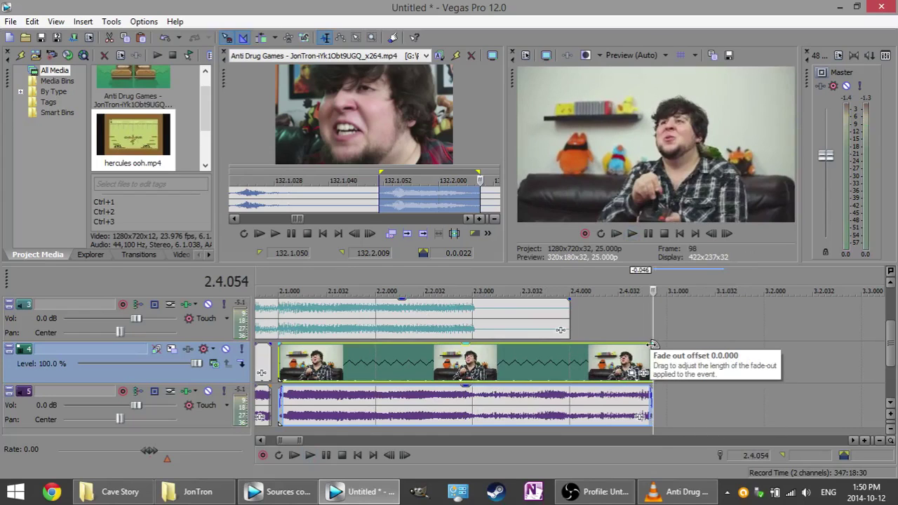
mouse_move(653, 344)
mouse_down()
mouse_move(555, 351)
mouse_move(570, 353)
mouse_up()
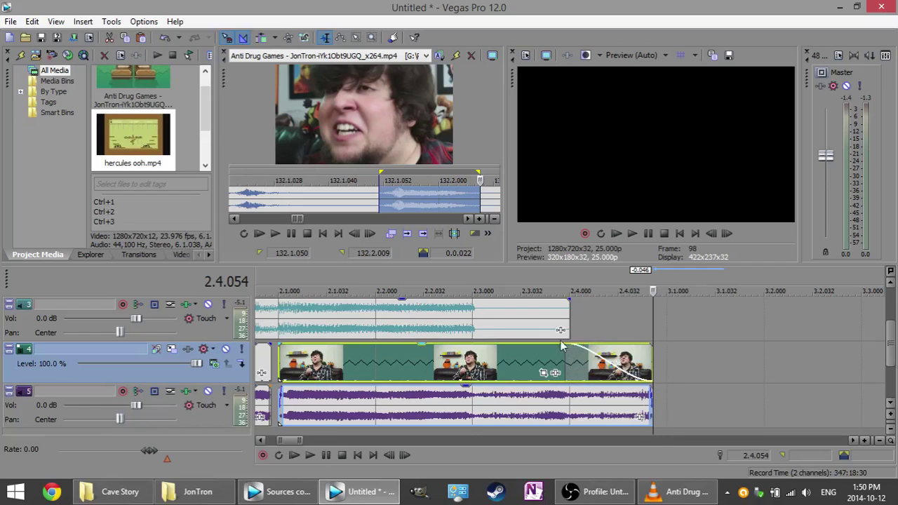
Fade out the last clip's audio from about 2.4.000 and play the ending from about 1.4.033.
drag(652, 394, 574, 407)
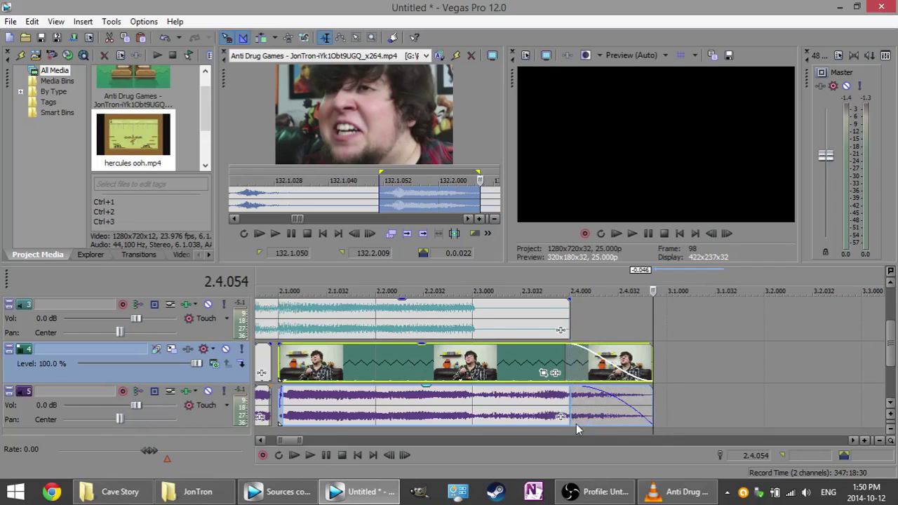
scroll(554, 337, down, 2)
click(350, 287)
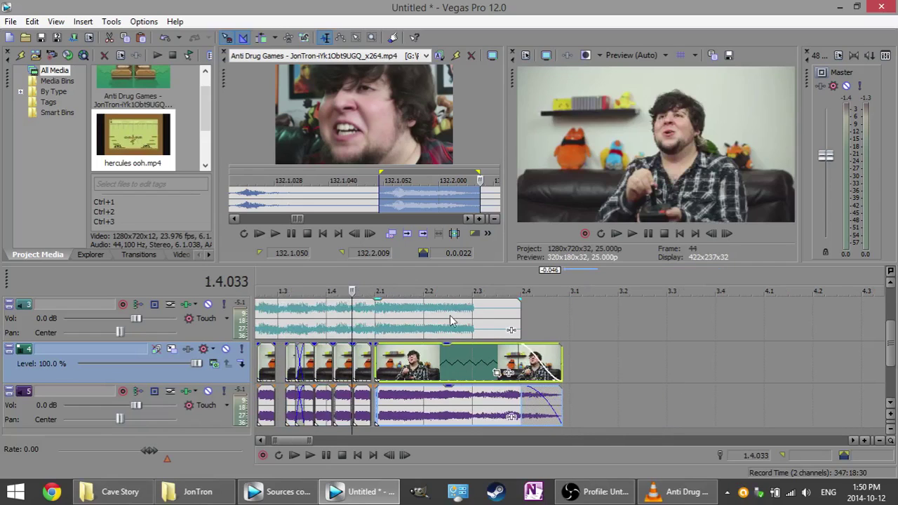
key(space)
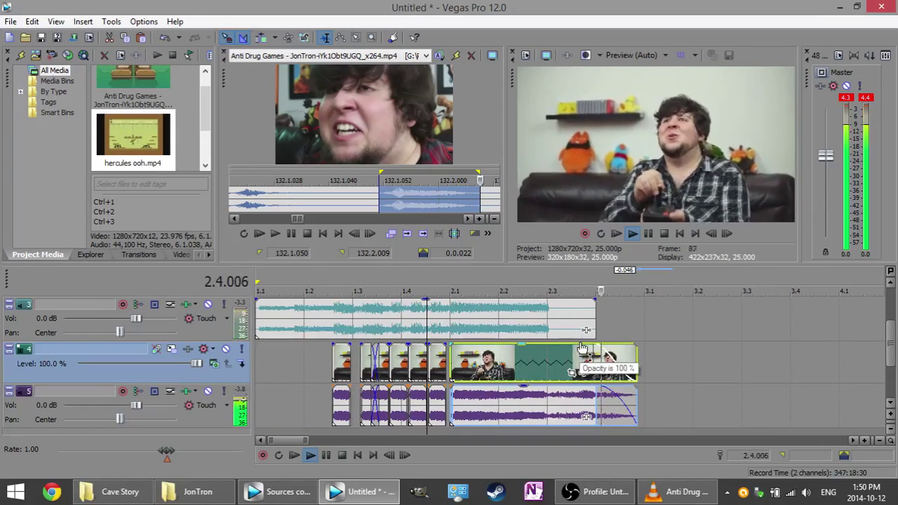
key(Return)
scroll(680, 370, up, 2)
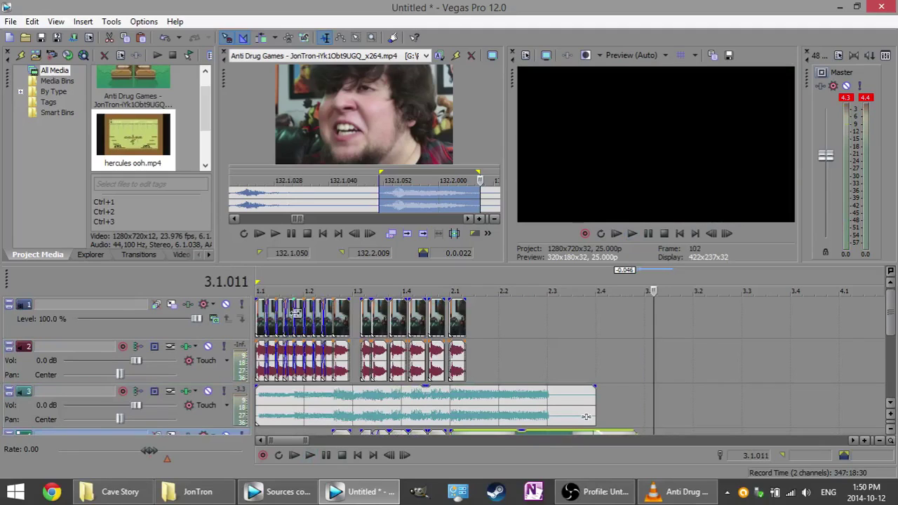
Use Track Motion on track 1 at 1.1.029 to shrink its video to 431.10 by 242.50 at X -392.14, Y -199.29.
click(170, 305)
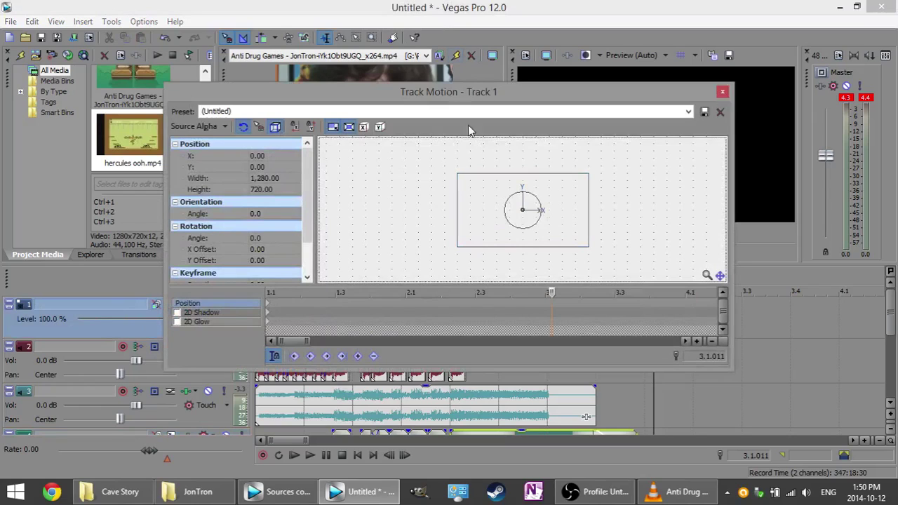
click(281, 410)
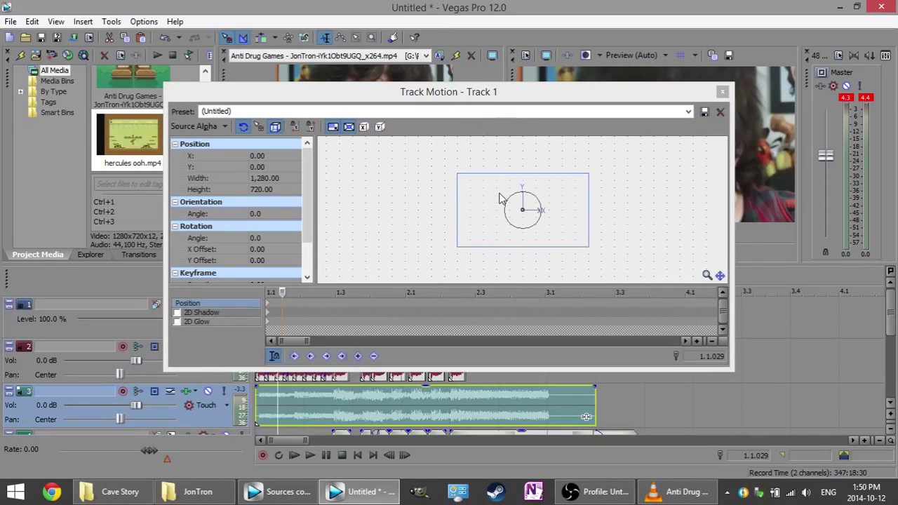
drag(501, 195, 471, 210)
drag(528, 87, 343, 183)
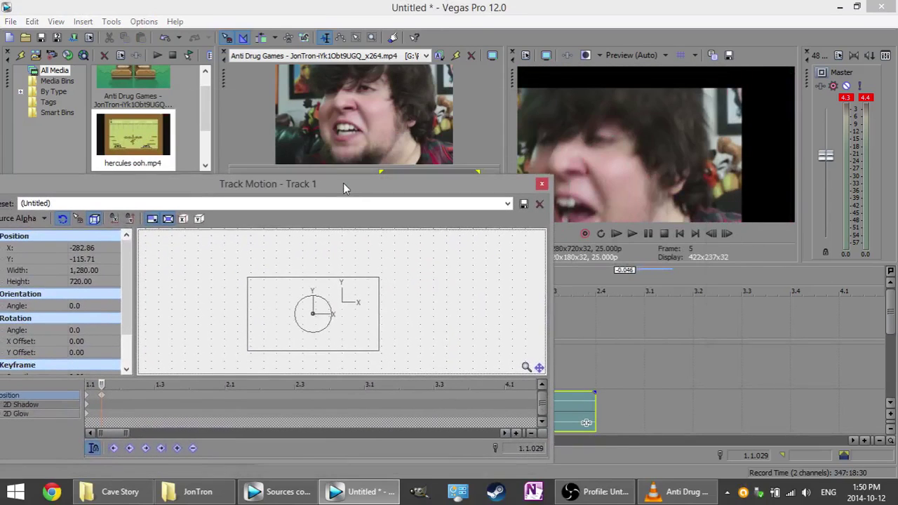
drag(354, 306, 359, 337)
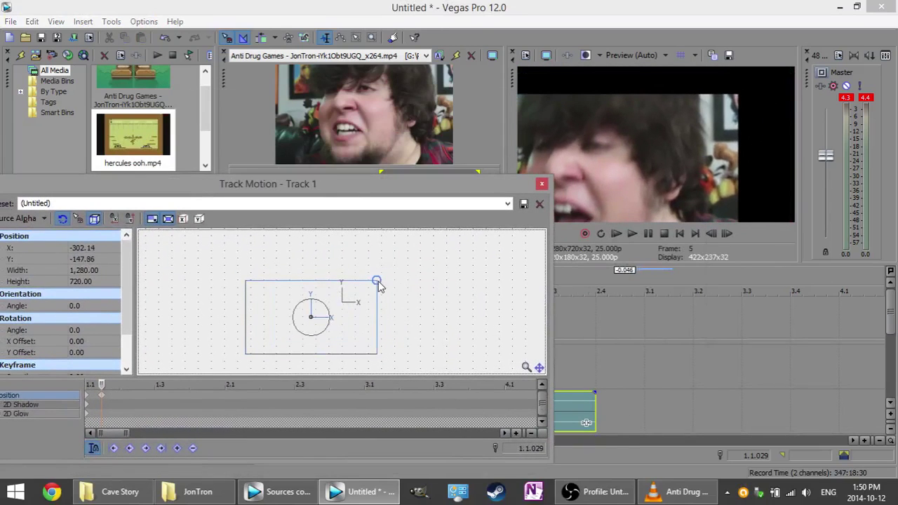
drag(377, 282, 309, 328)
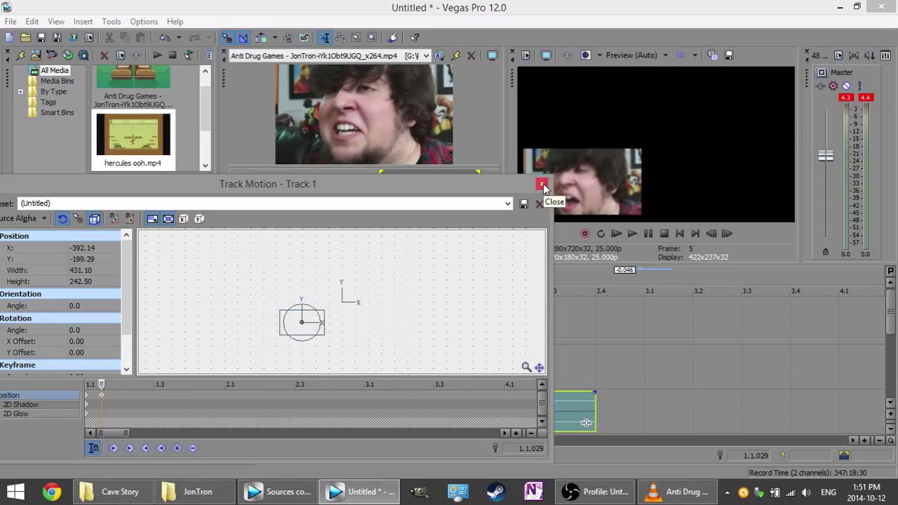
click(542, 185)
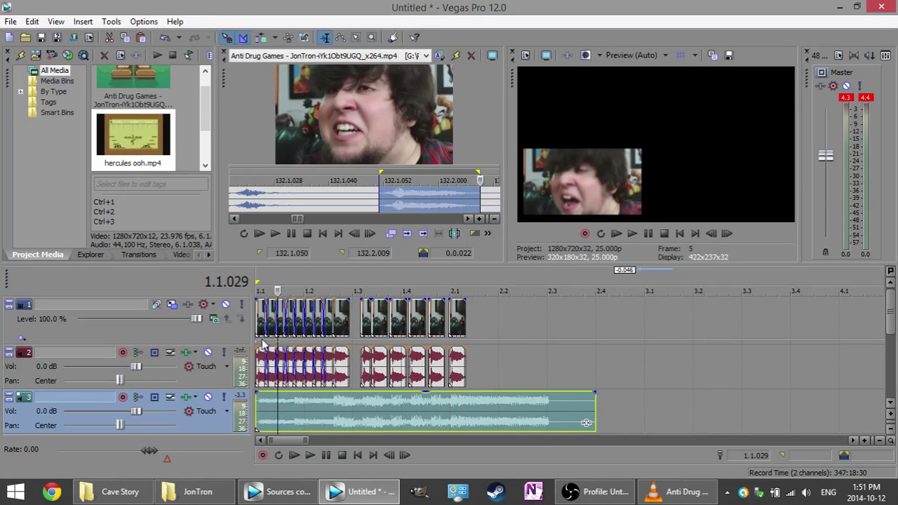
Apply track 1's reduced size and lower-left placement from the first keyframe at 1.1.000, using X -392.14, Y -199.29.
click(172, 305)
click(89, 400)
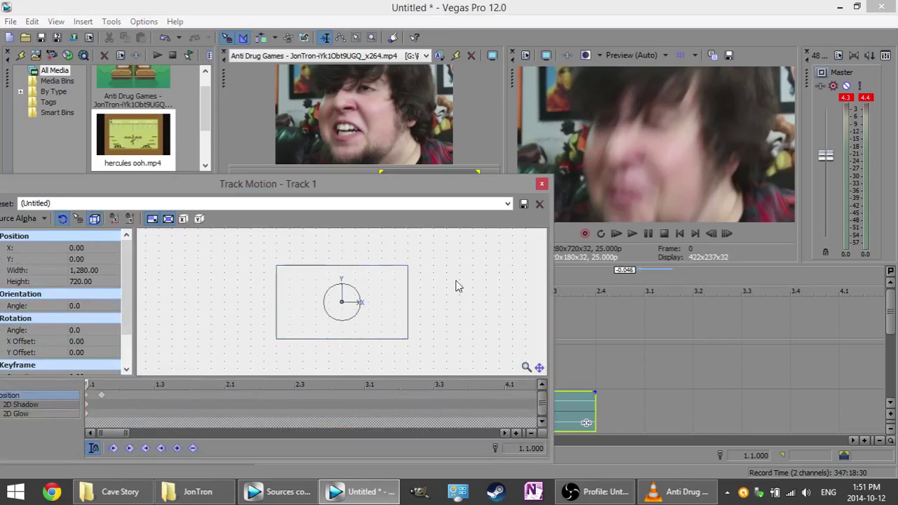
click(542, 184)
key(space)
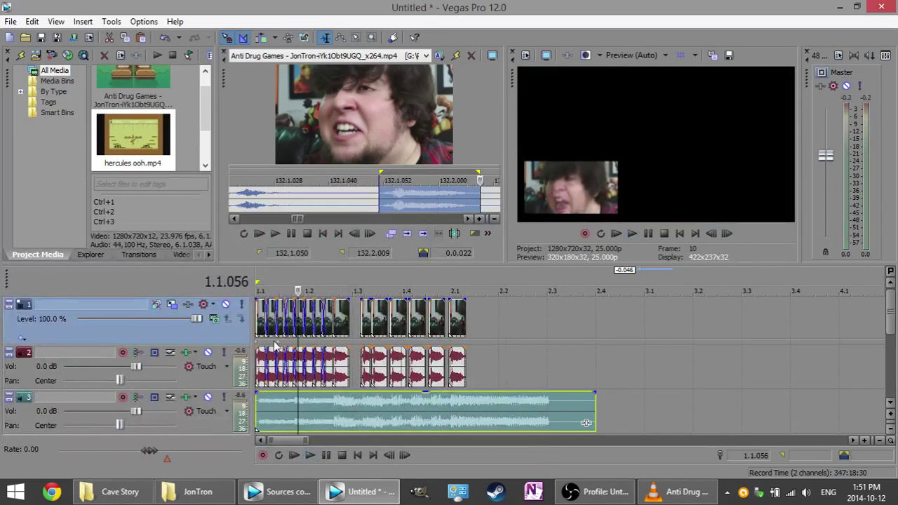
click(173, 305)
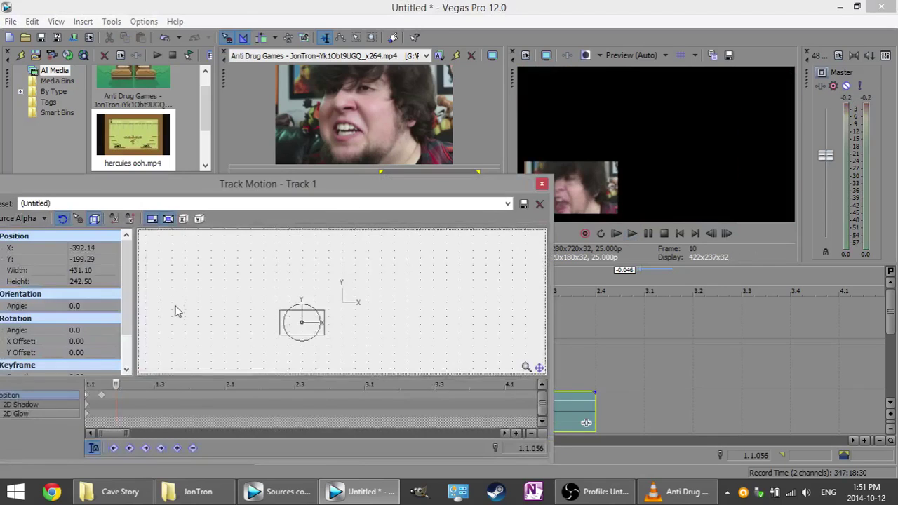
click(88, 401)
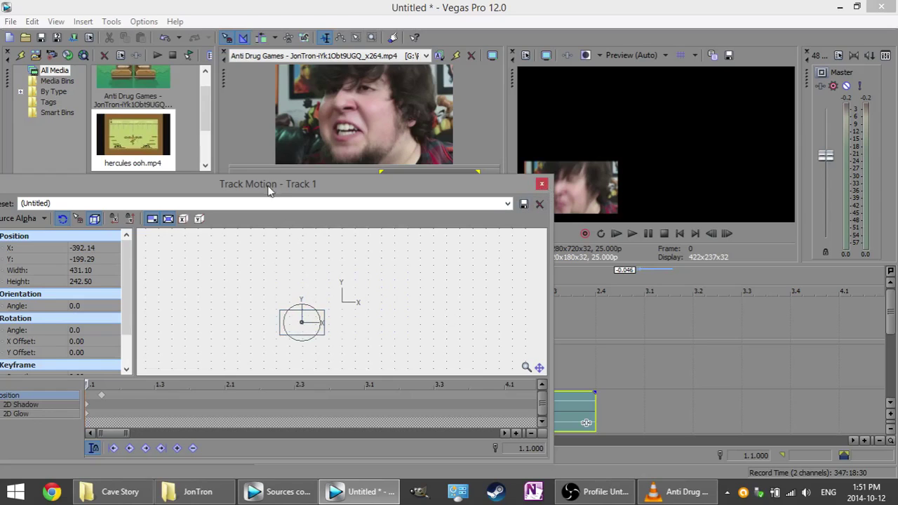
drag(266, 179, 323, 163)
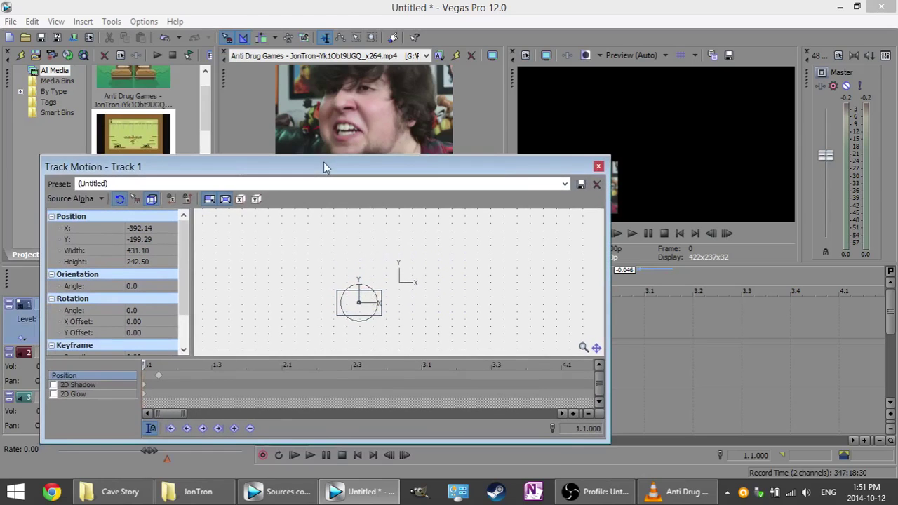
click(598, 167)
Extend the short clips on tracks 4 and 5 to close the gaps before the clips that follow them.
click(351, 289)
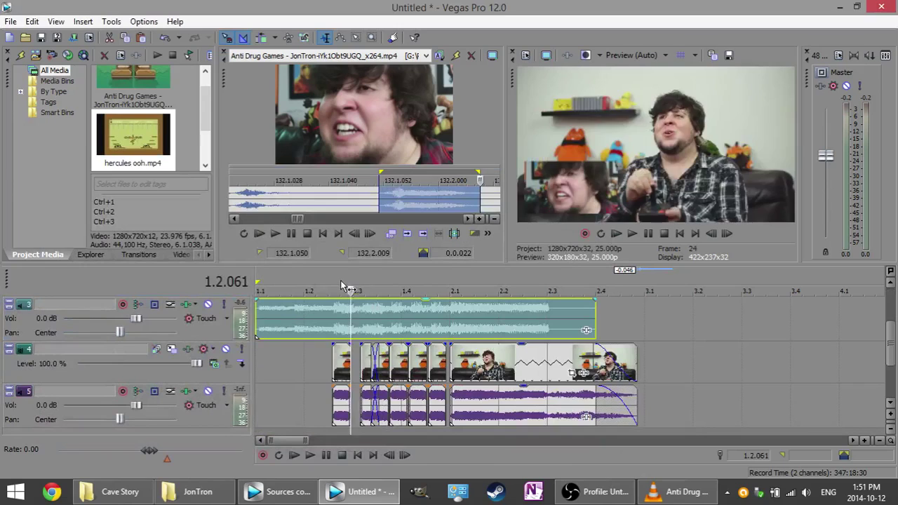
click(341, 289)
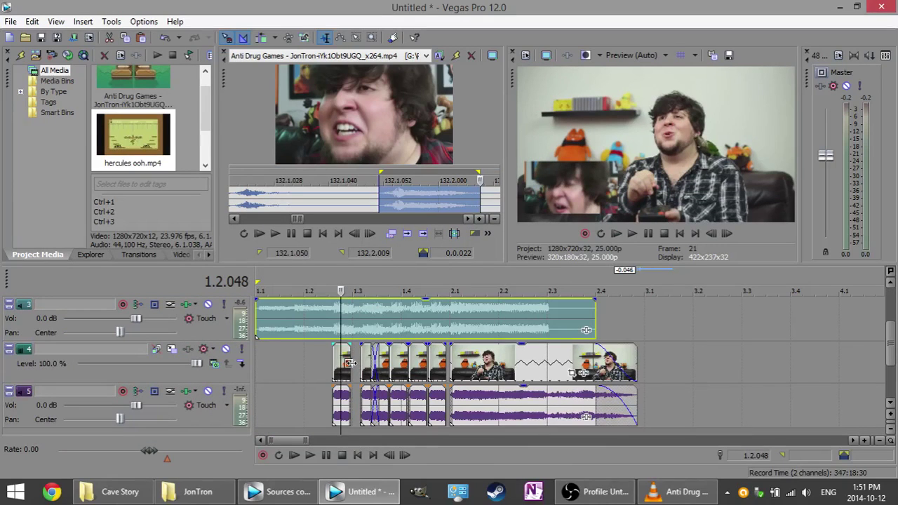
drag(349, 363, 370, 361)
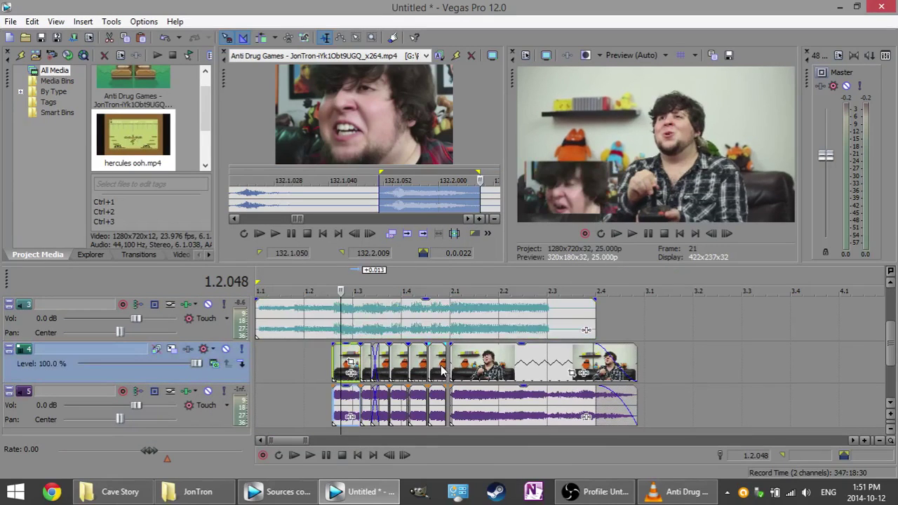
drag(425, 363, 452, 358)
click(306, 289)
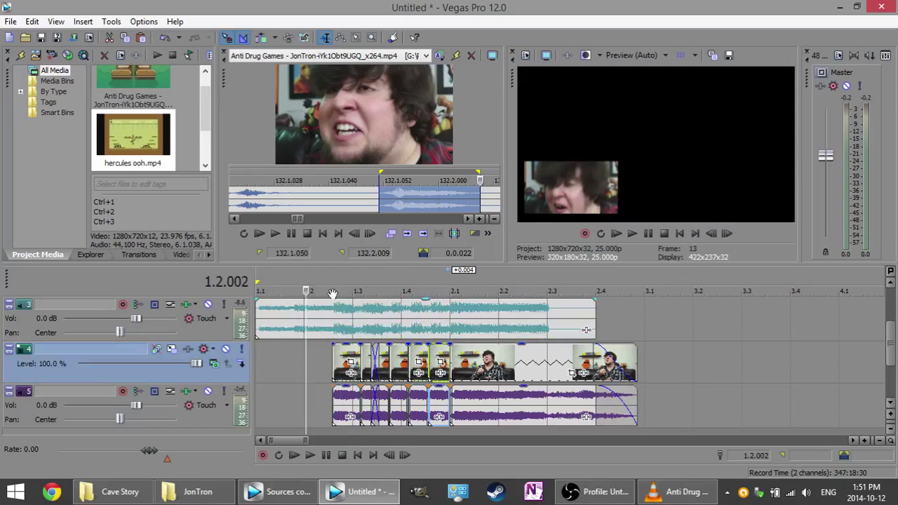
Extend the clips on tracks 1 and 2 to close their gaps, ending the last one at about 2.1.044.
scroll(449, 314, up, 3)
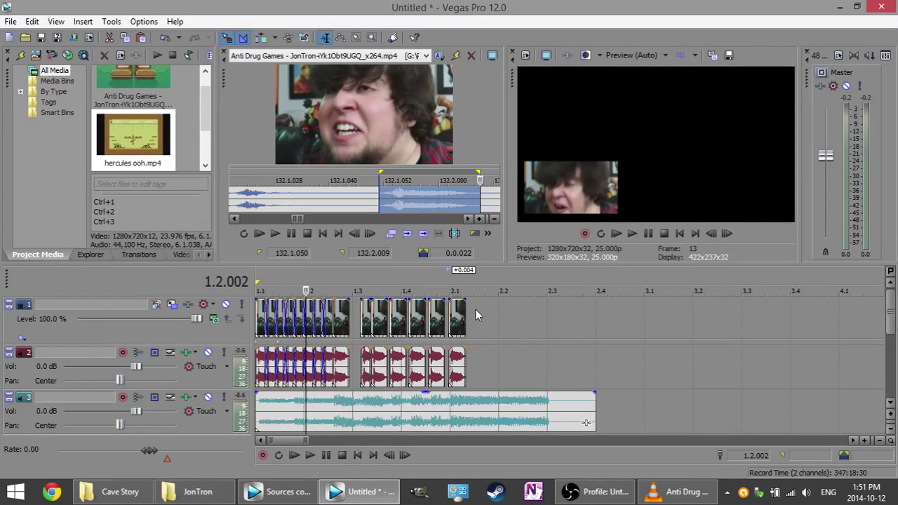
click(342, 313)
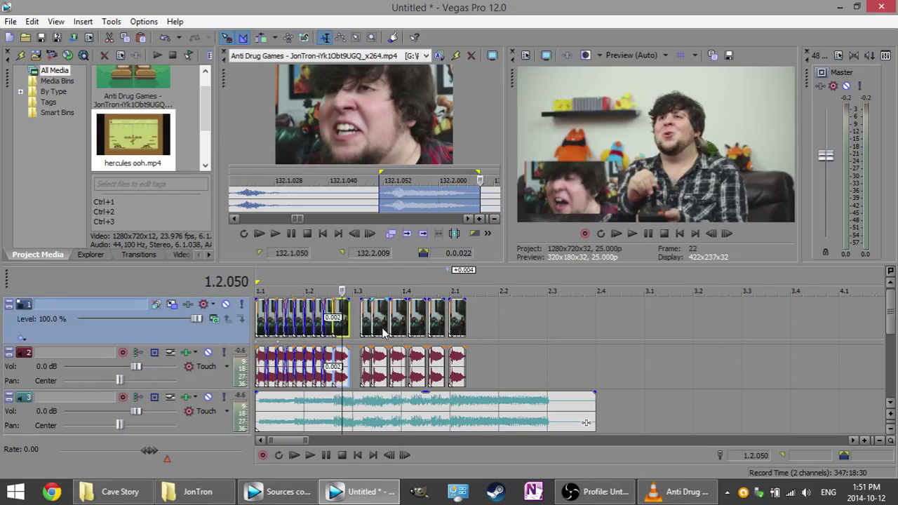
scroll(403, 344, up, 3)
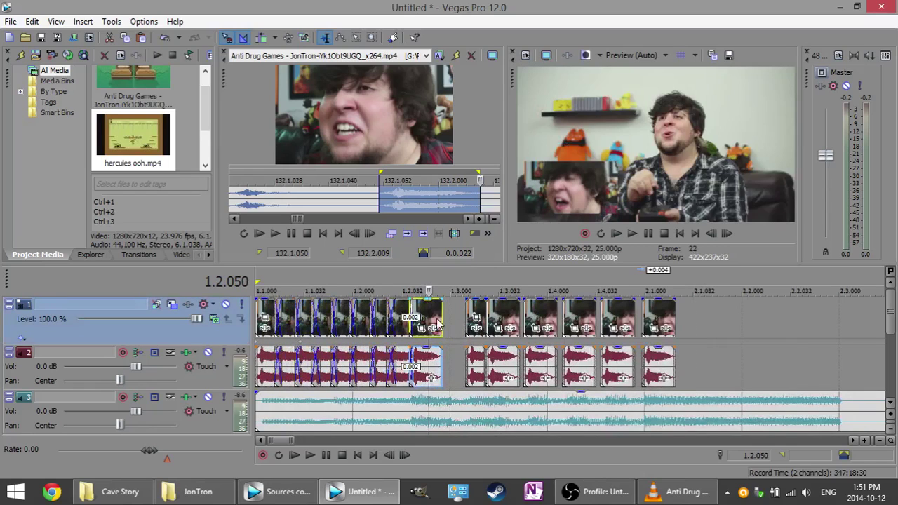
drag(441, 316, 465, 359)
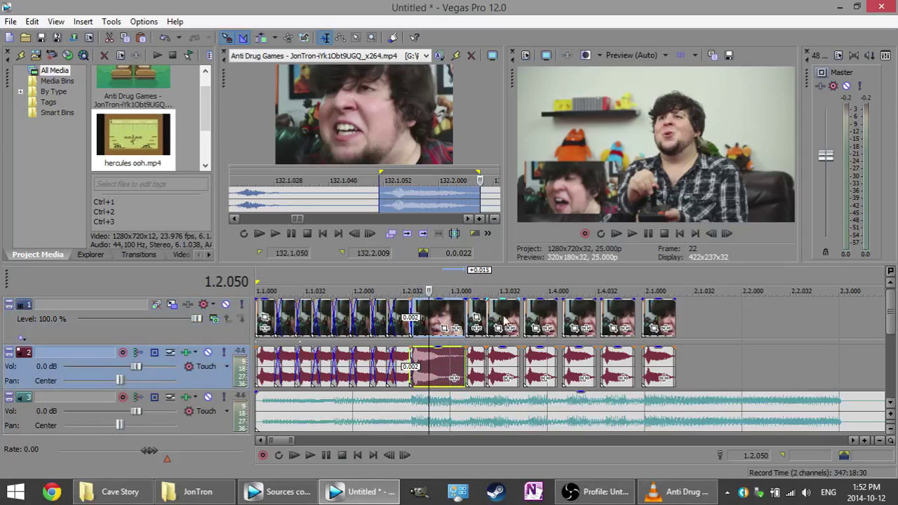
drag(519, 315, 712, 322)
Play the extended ending, then play the whole arrangement from the start and review the clips on all tracks.
click(687, 282)
key(Return)
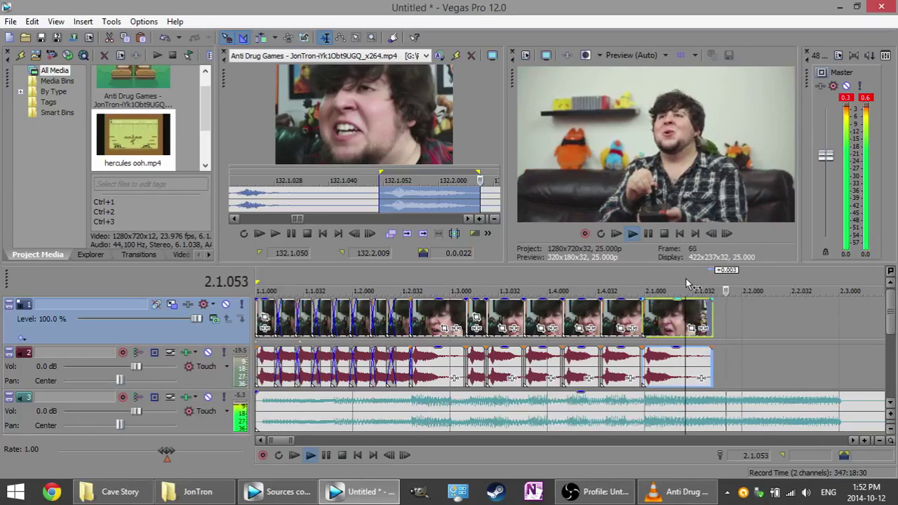
key(Return)
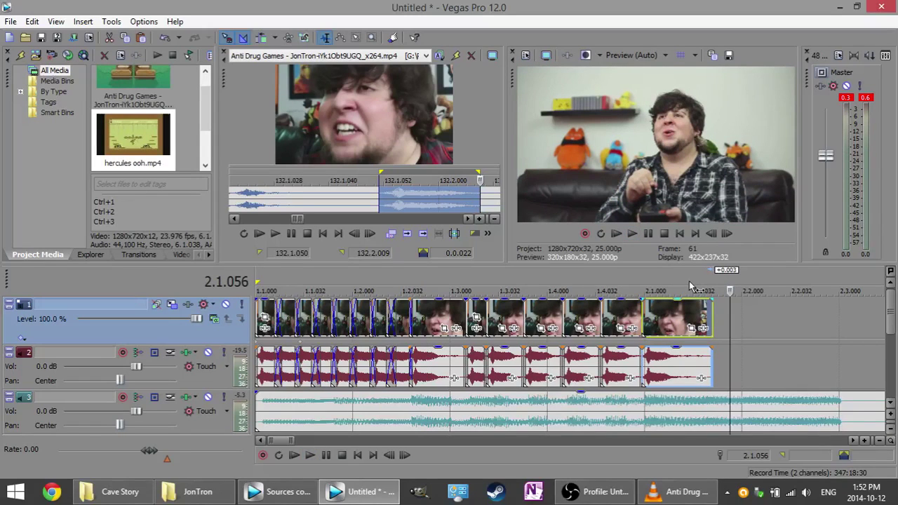
key(ctrl+Home)
key(space)
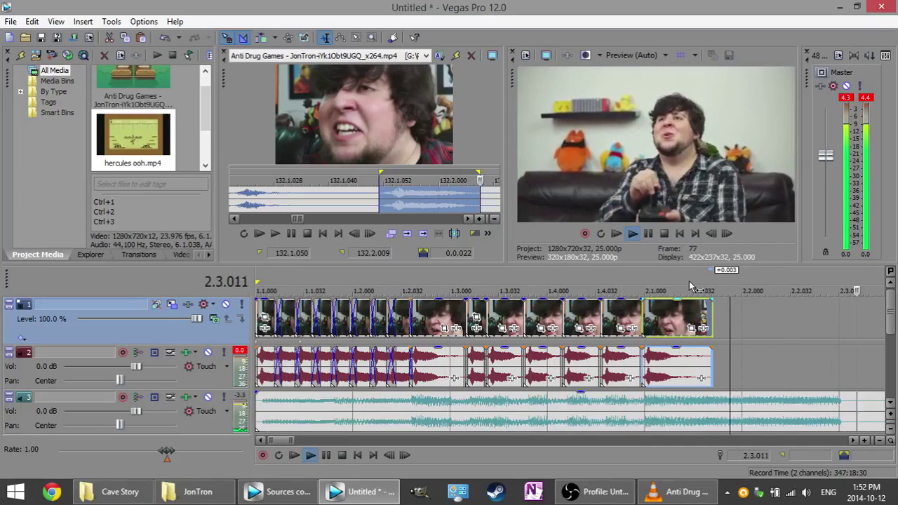
key(Return)
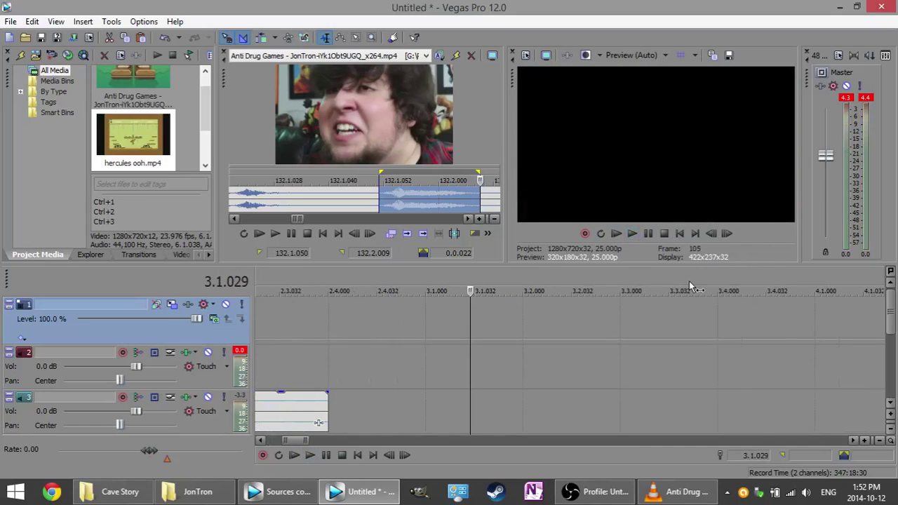
scroll(642, 344, down, 2)
scroll(643, 353, left, 5)
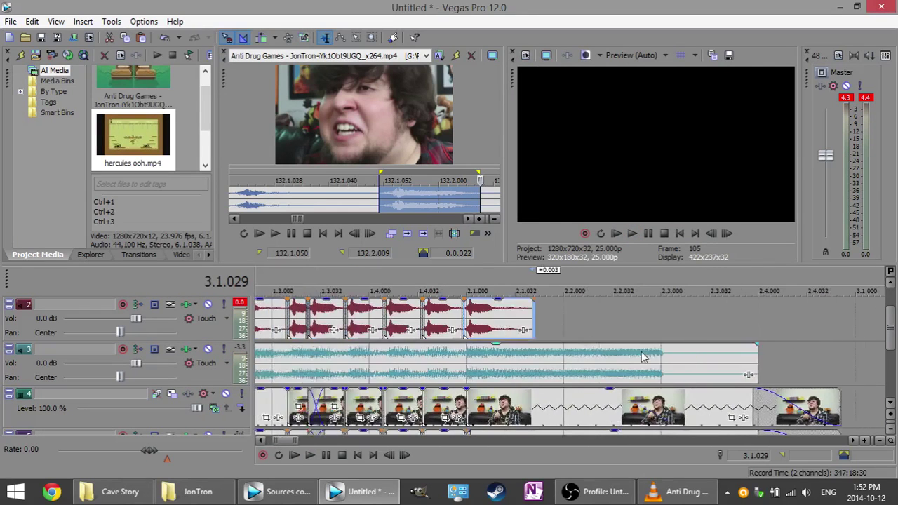
scroll(651, 359, left, 2)
scroll(449, 327, up, 2)
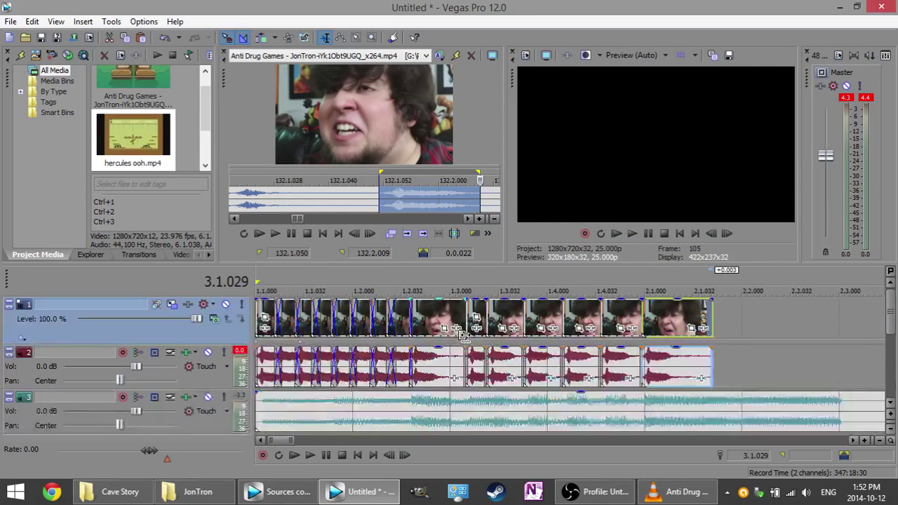
Add the Reverb effect to the end of track 2's audio effects chain.
click(303, 275)
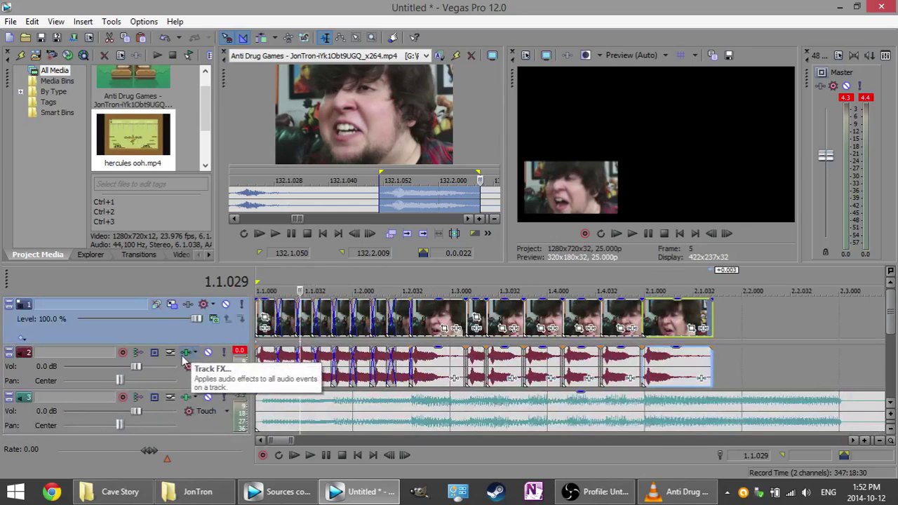
click(702, 381)
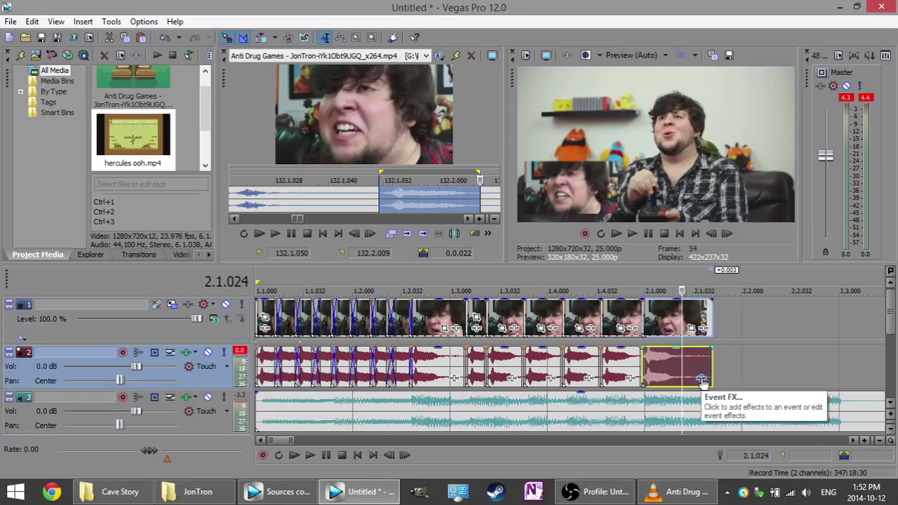
click(189, 354)
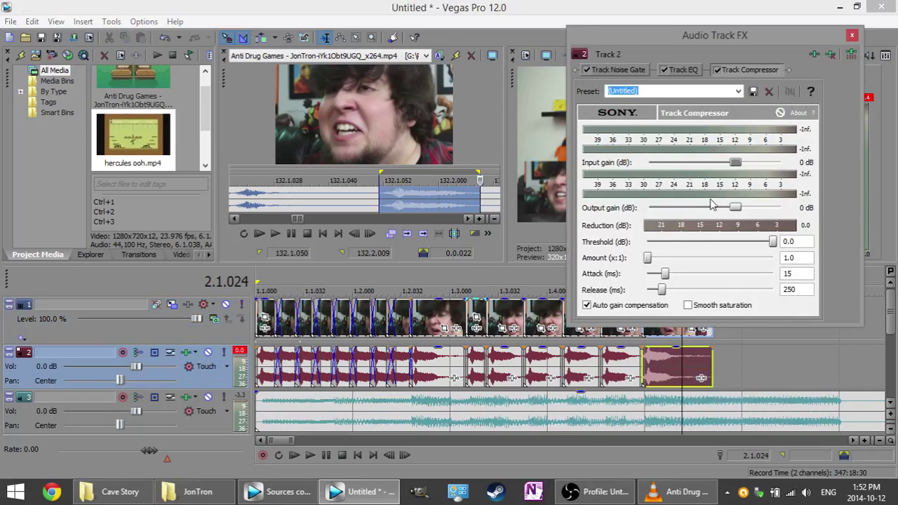
drag(788, 36, 498, 111)
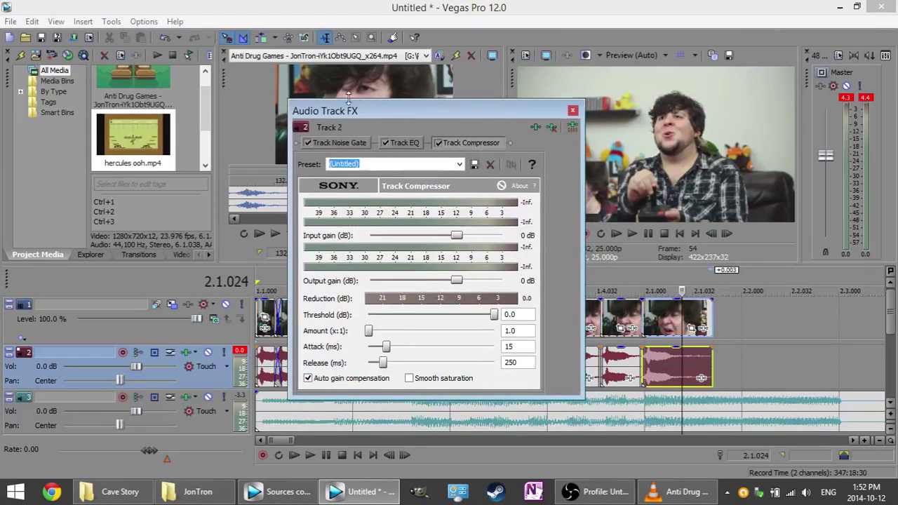
click(536, 128)
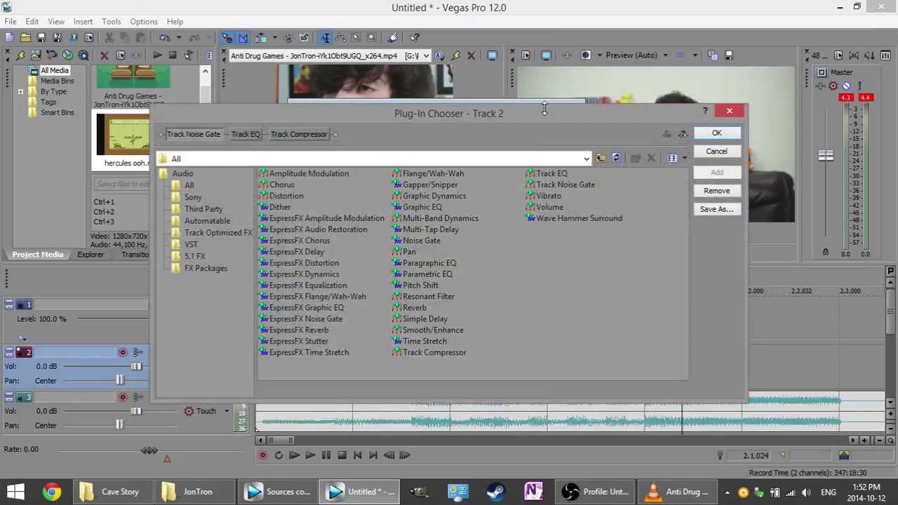
double_click(416, 308)
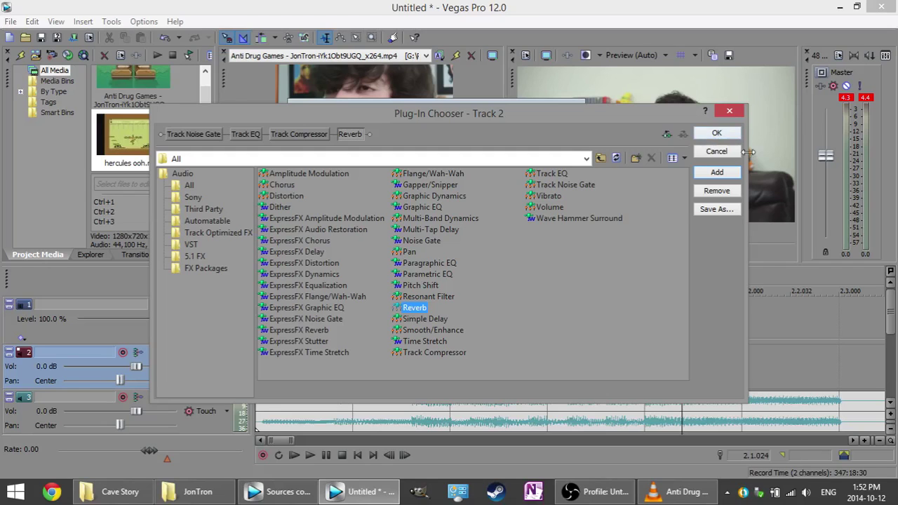
click(717, 134)
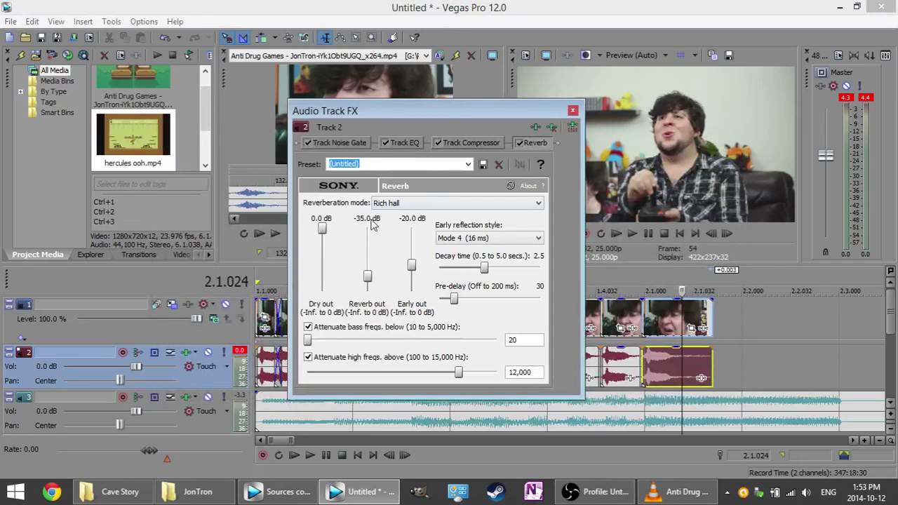
drag(443, 113, 508, 117)
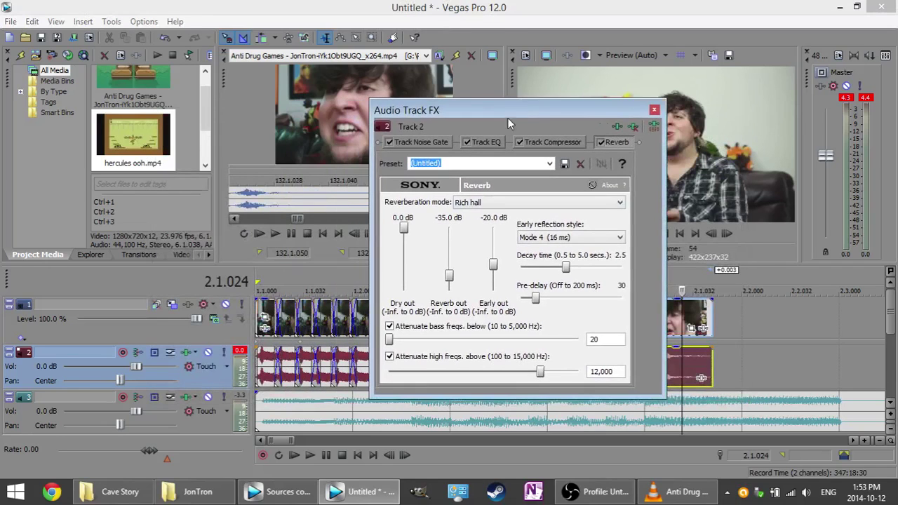
Play the arrangement from about 1.1.029 to hear track 2's reverb together with the music.
click(299, 287)
key(space)
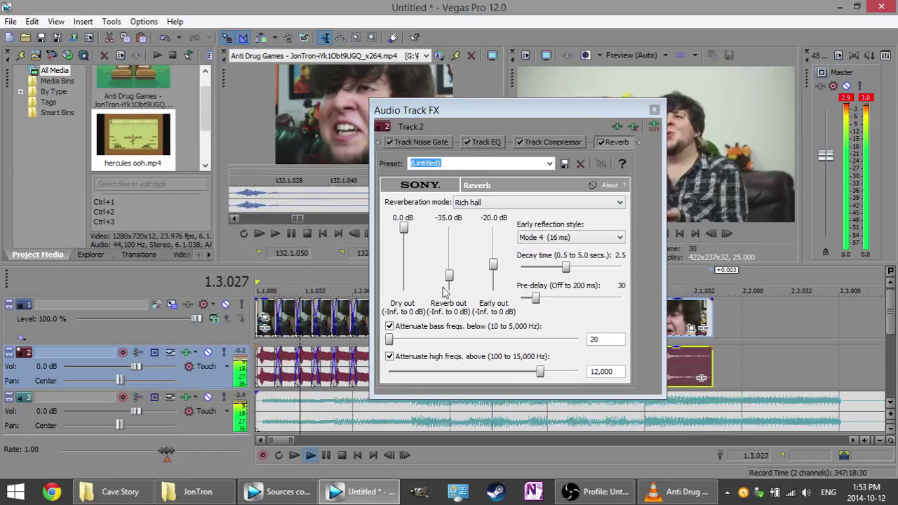
key(space)
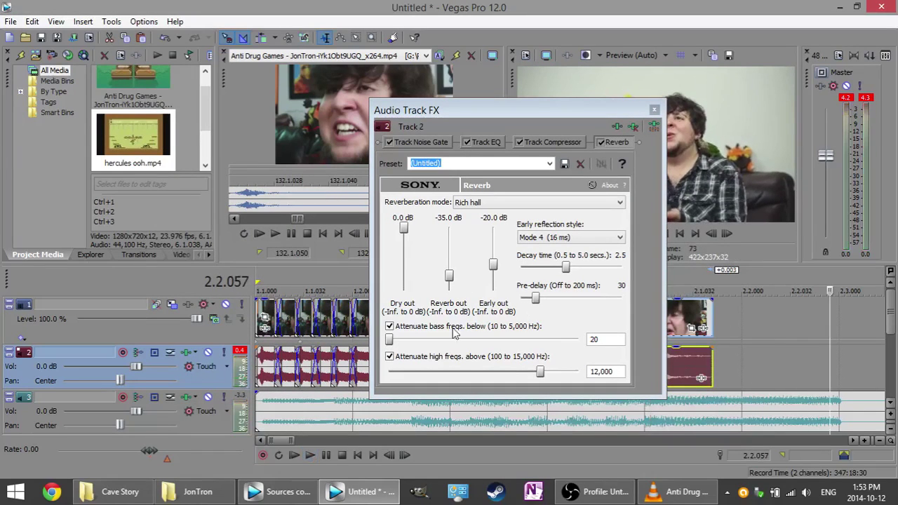
Solo track 2, play its middle and ending sections to hear the reverb on its own, and close its audio effects window.
click(224, 351)
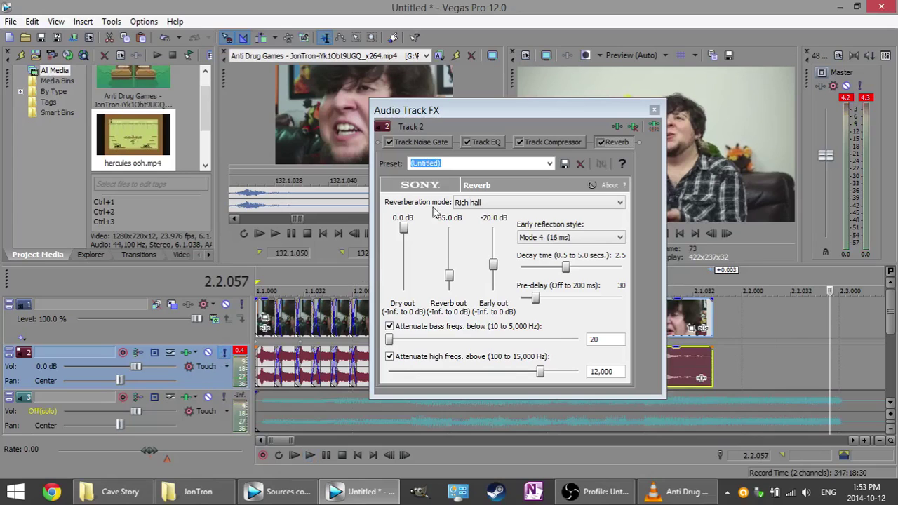
drag(490, 111, 312, 163)
key(space)
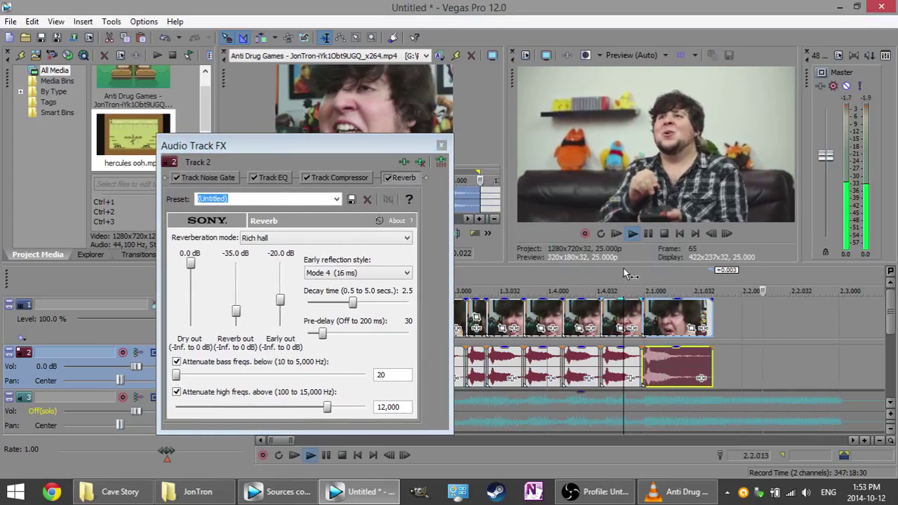
key(Return)
click(479, 271)
key(space)
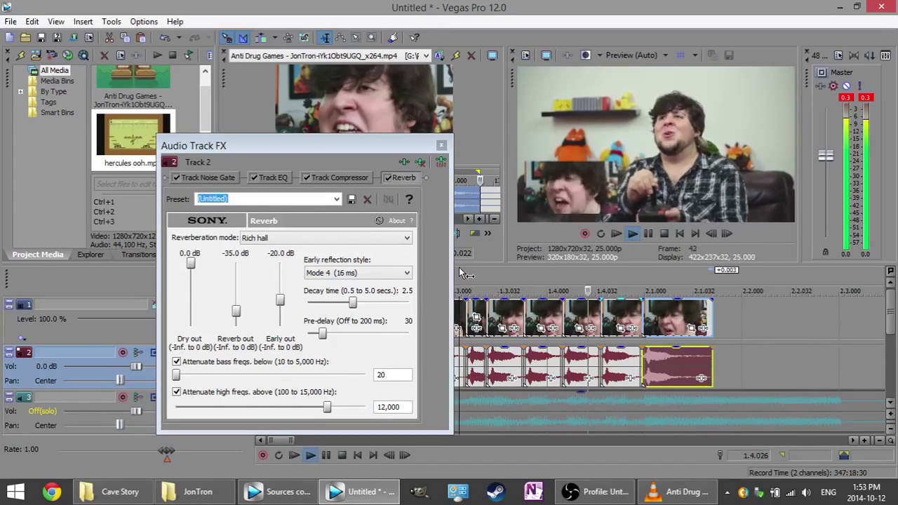
key(Return)
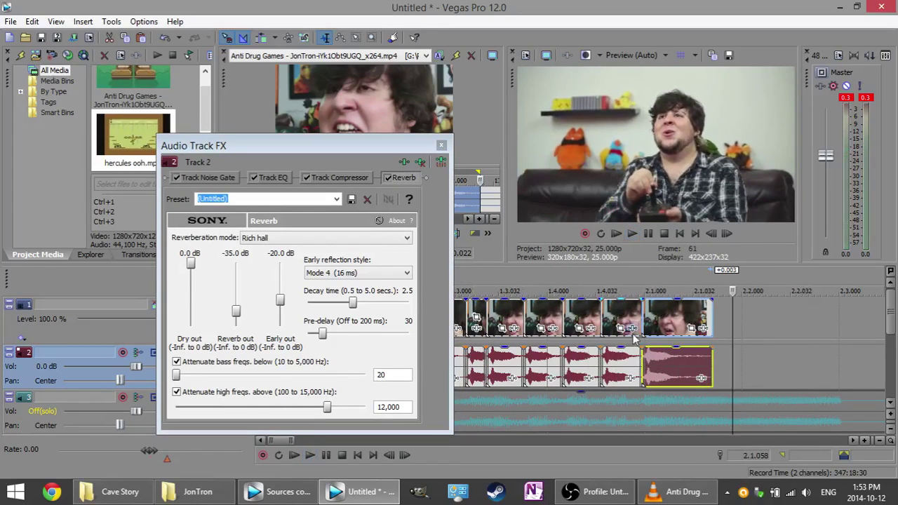
click(593, 272)
key(space)
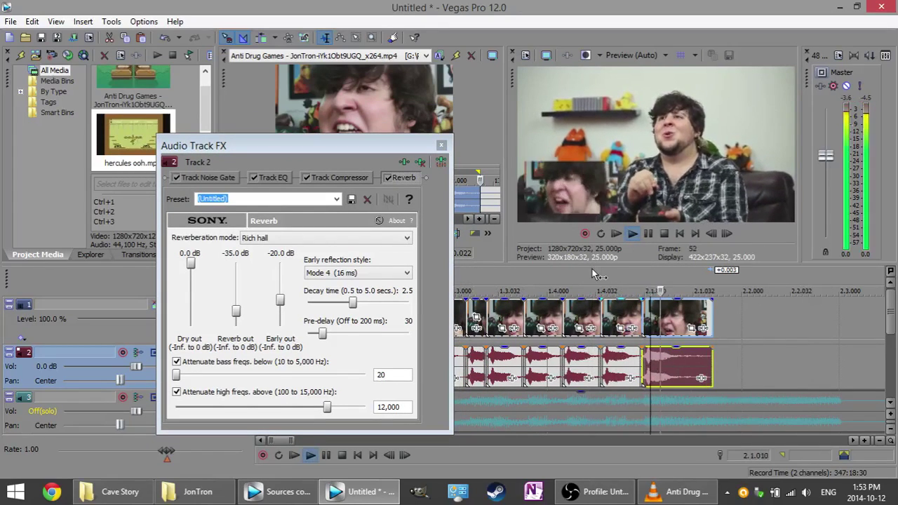
scroll(596, 279, down, 3)
key(Return)
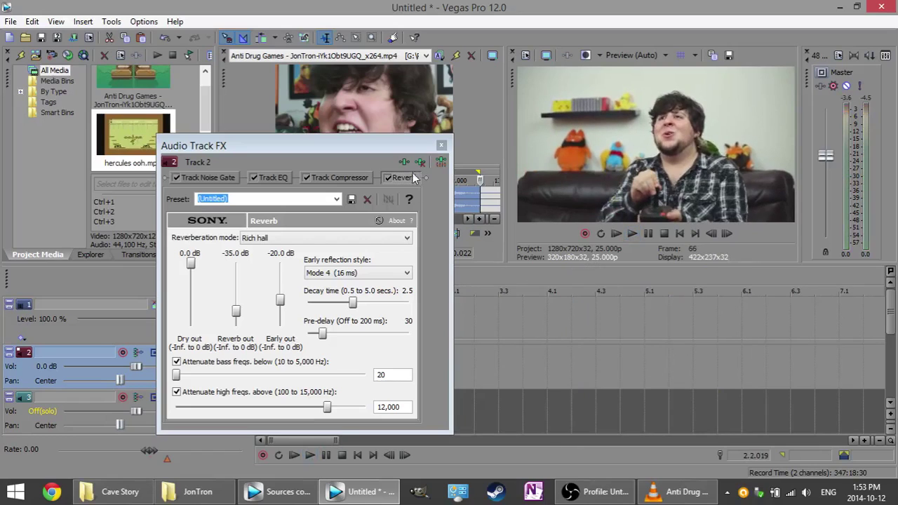
click(441, 146)
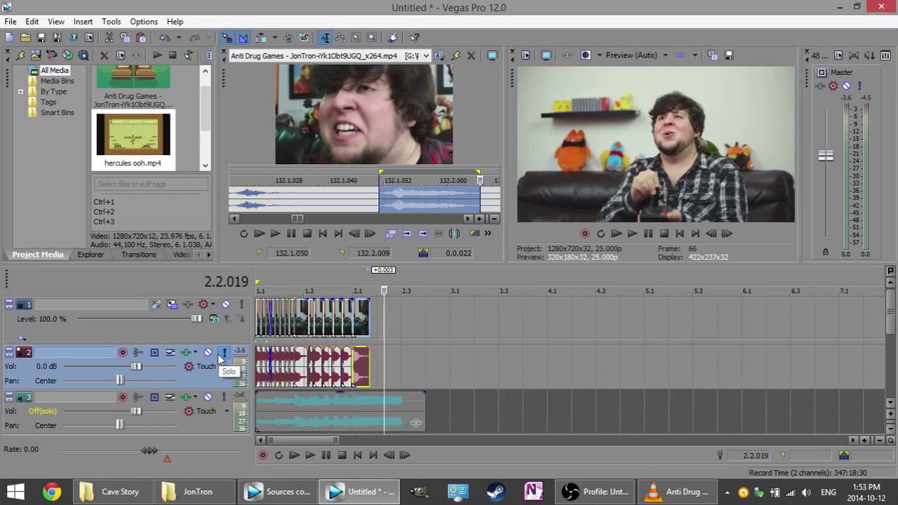
Turn off track 2's solo, play the full arrangement with all tracks, and review the clips on tracks 2 to 5.
scroll(294, 354, up, 4)
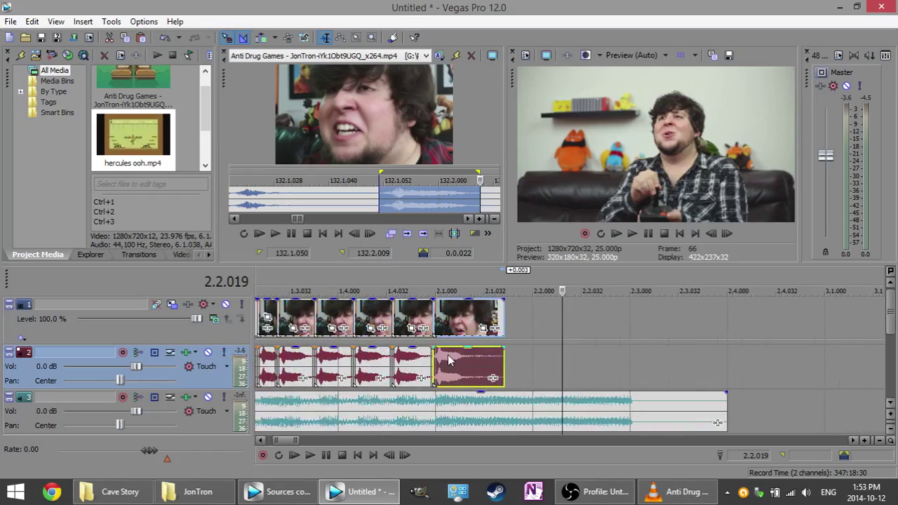
scroll(516, 382, left, 2)
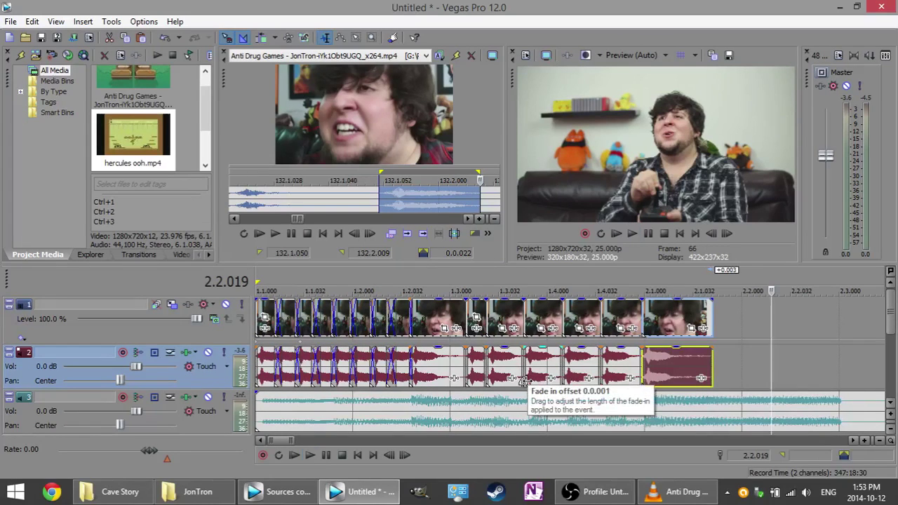
key(space)
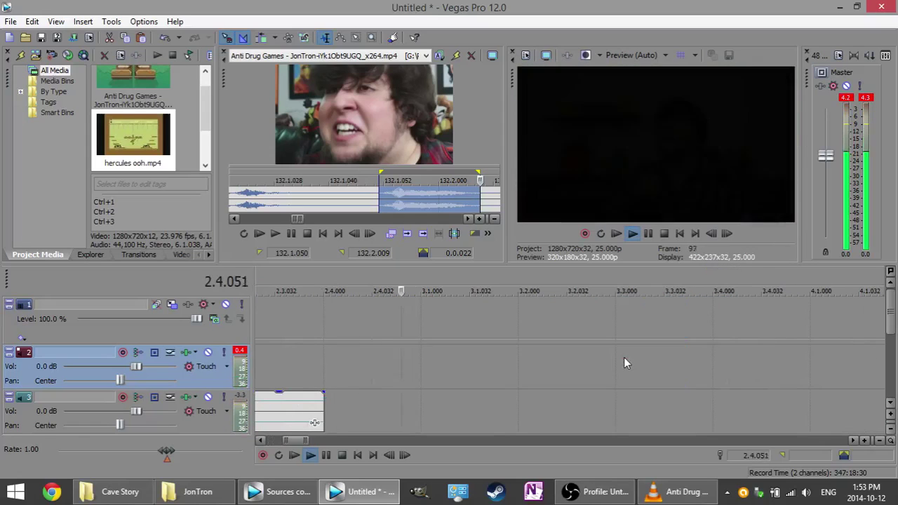
key(space)
scroll(613, 361, down, 2)
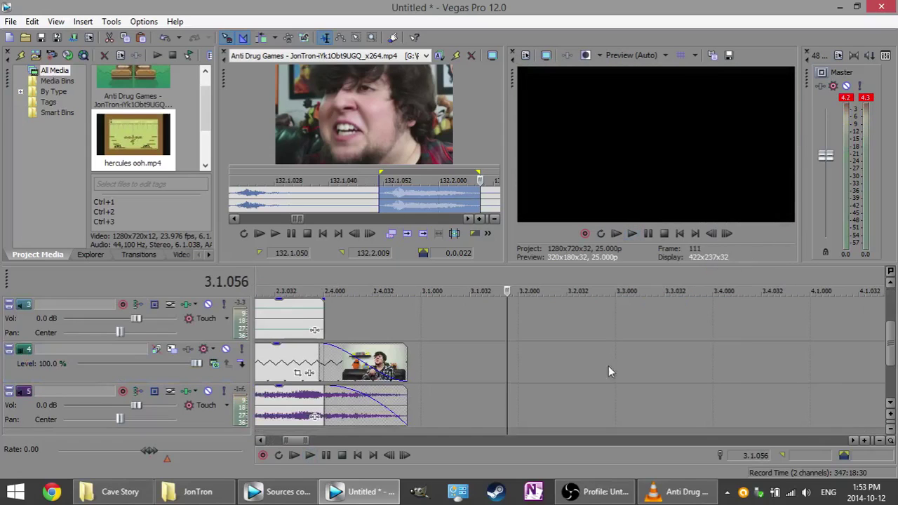
drag(303, 443, 272, 442)
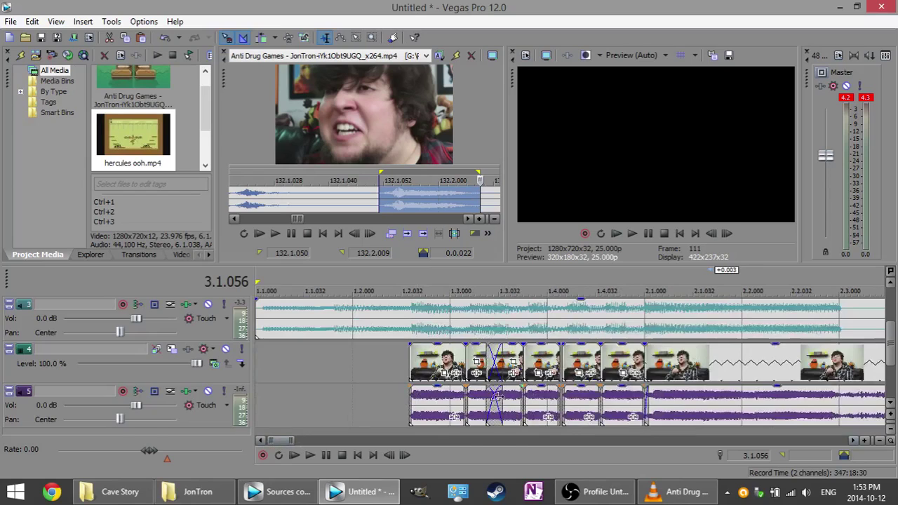
scroll(497, 395, up, 1)
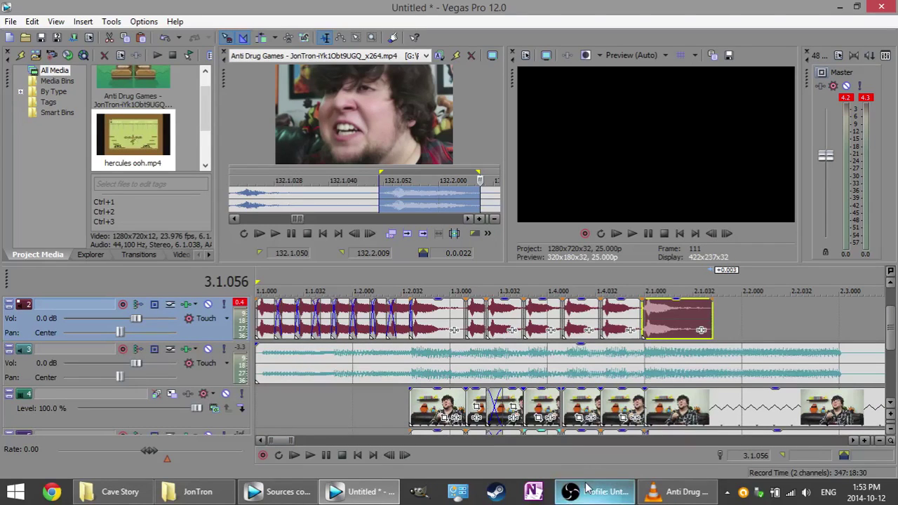
mouse_move(572, 494)
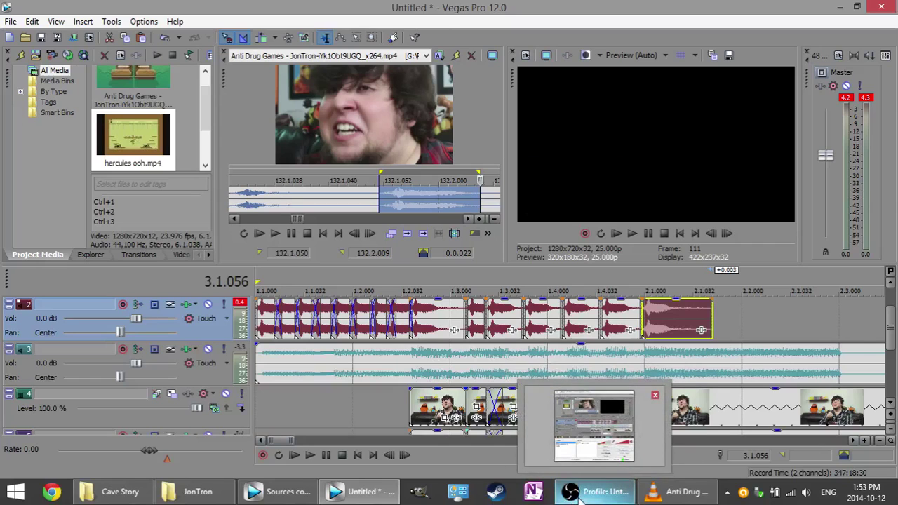
click(572, 494)
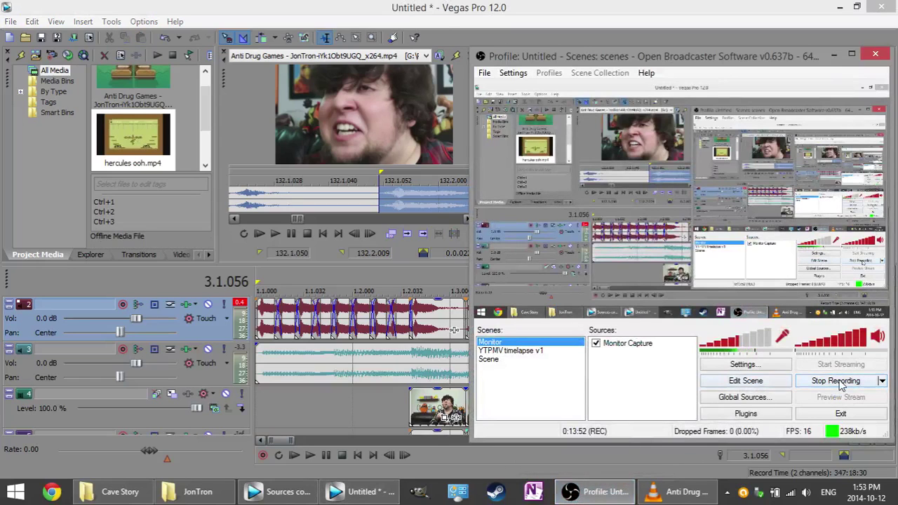